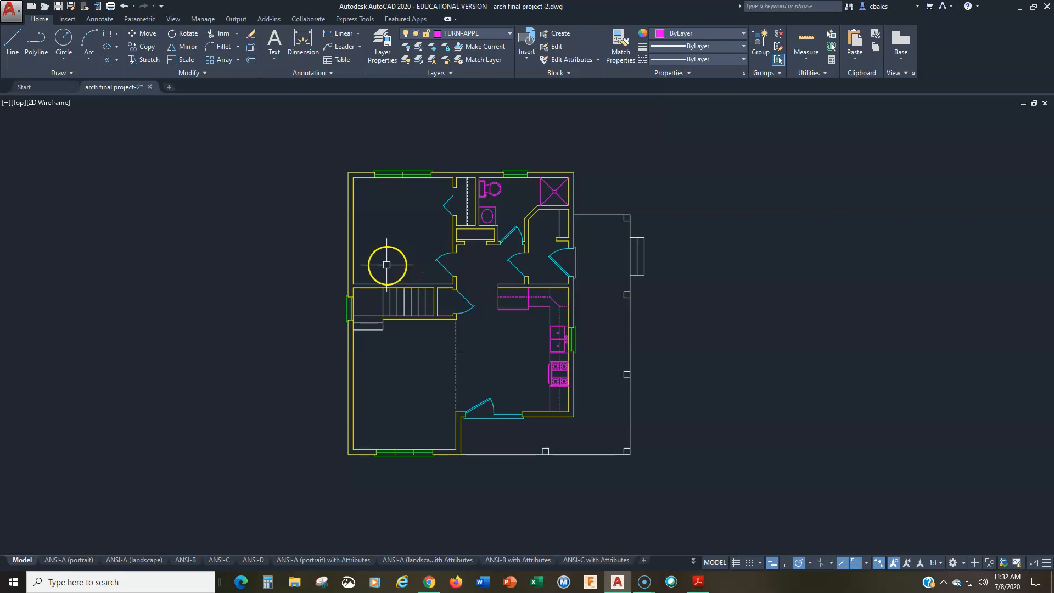
Review the drawing's layers and their properties in the Layer Properties Manager, and close it
{"action": "middle_click_drag", "start_coordinate": [405, 396], "coordinate": [402, 381]}
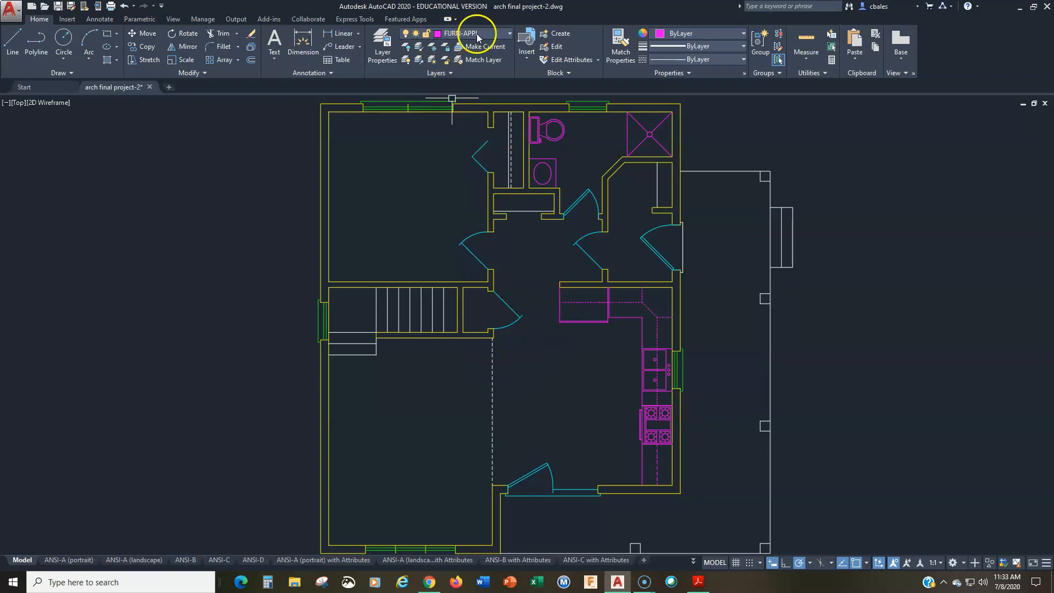
{"action": "left_click", "coordinate": [382, 47]}
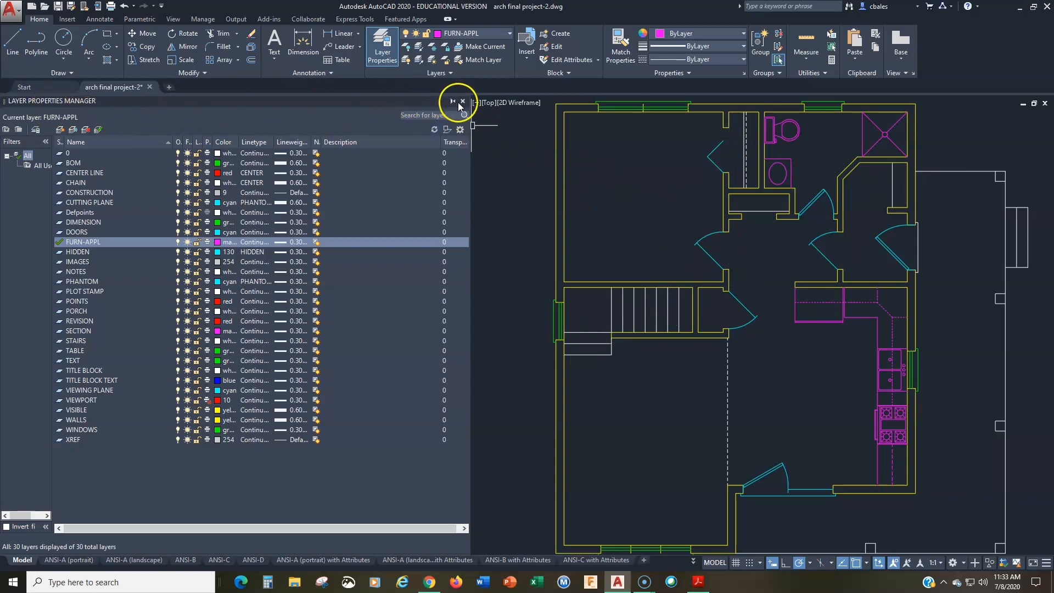
{"action": "left_click", "coordinate": [463, 103]}
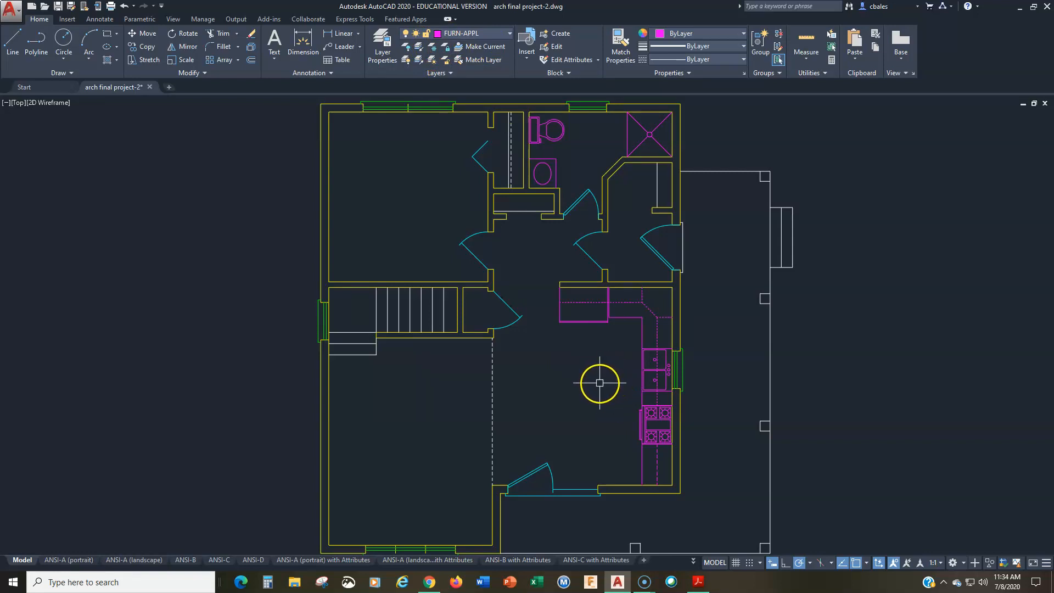
Examine the first and second floor plans in the reference PDF 9_10ANSWER-KEYS-2020 (2), and return to the drawing
{"action": "scroll", "coordinate": [599, 382], "scroll_direction": "down", "scroll_amount": 2}
{"action": "mouse_move", "coordinate": [595, 376]}
{"action": "middle_mouse_down"}
{"action": "mouse_move", "coordinate": [430, 348]}
{"action": "mouse_move", "coordinate": [348, 348]}
{"action": "mouse_move", "coordinate": [512, 349]}
{"action": "middle_mouse_up"}
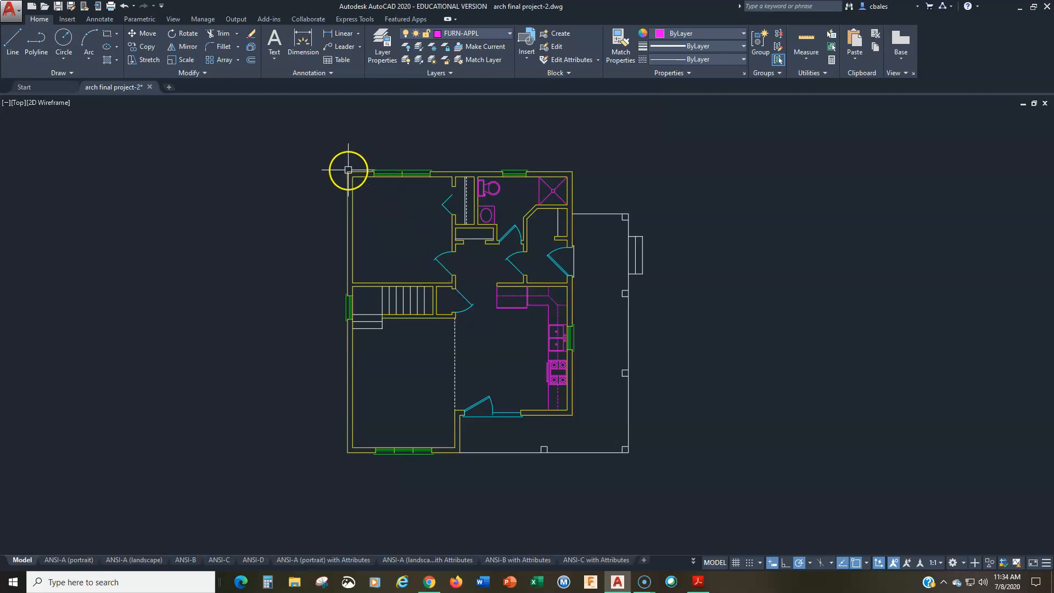
{"action": "mouse_move", "coordinate": [348, 170]}
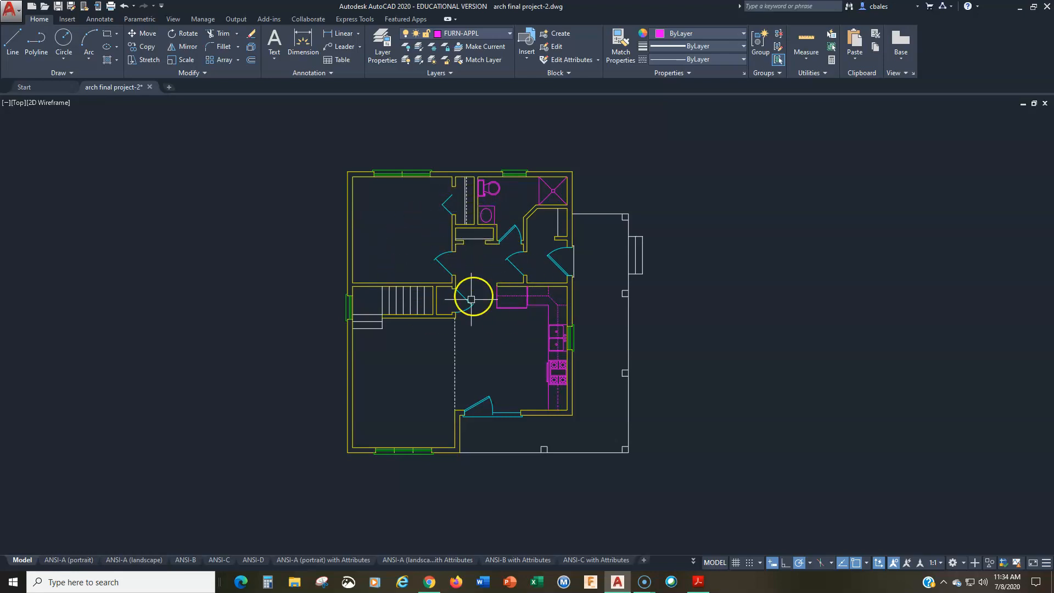
{"action": "middle_click_drag", "start_coordinate": [470, 270], "coordinate": [439, 262]}
{"action": "left_click_drag", "start_coordinate": [1053, 33], "coordinate": [531, 22]}
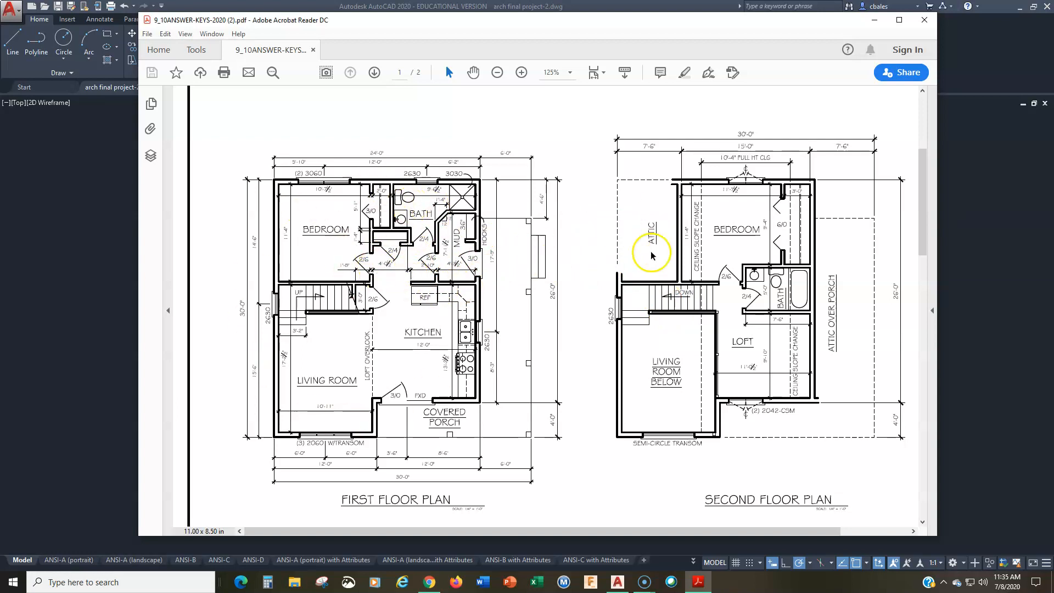
{"action": "left_click_drag", "start_coordinate": [526, 23], "coordinate": [1053, 17]}
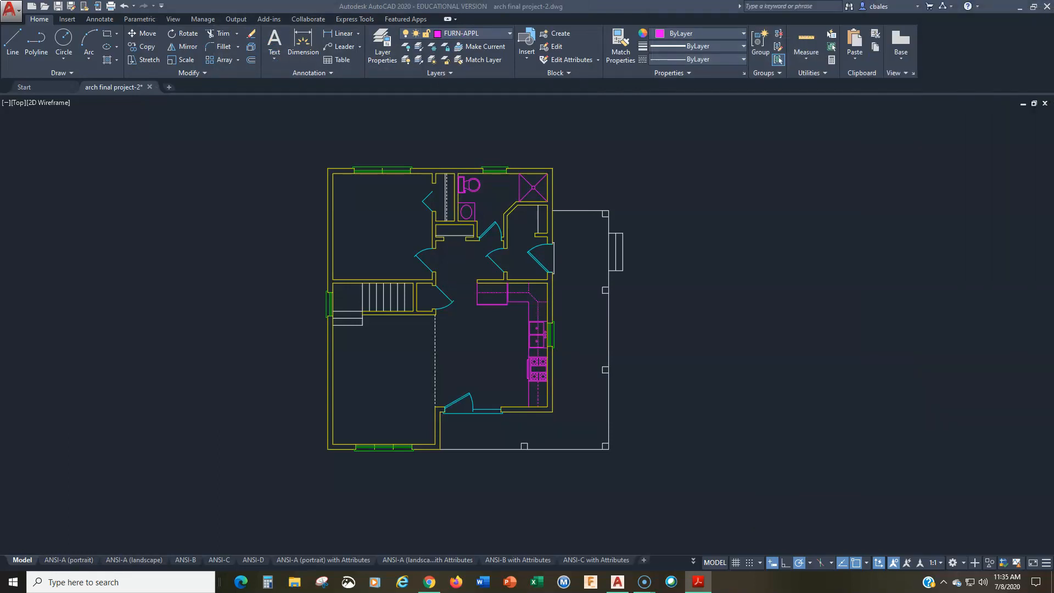
{"action": "left_click", "coordinate": [581, 301]}
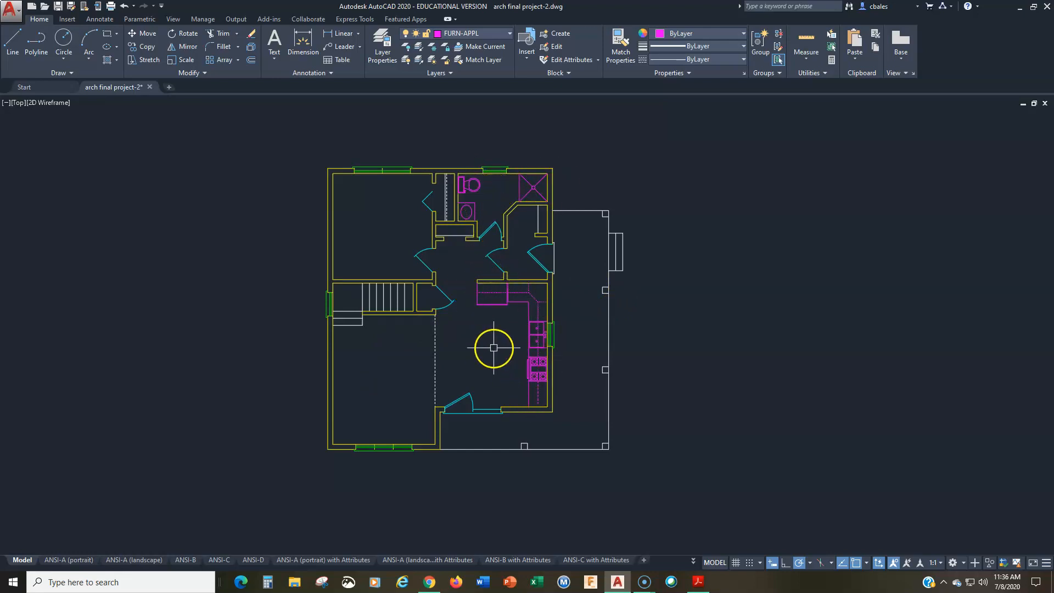
Make WALLS the current layer
{"action": "middle_click_drag", "start_coordinate": [350, 247], "coordinate": [297, 242]}
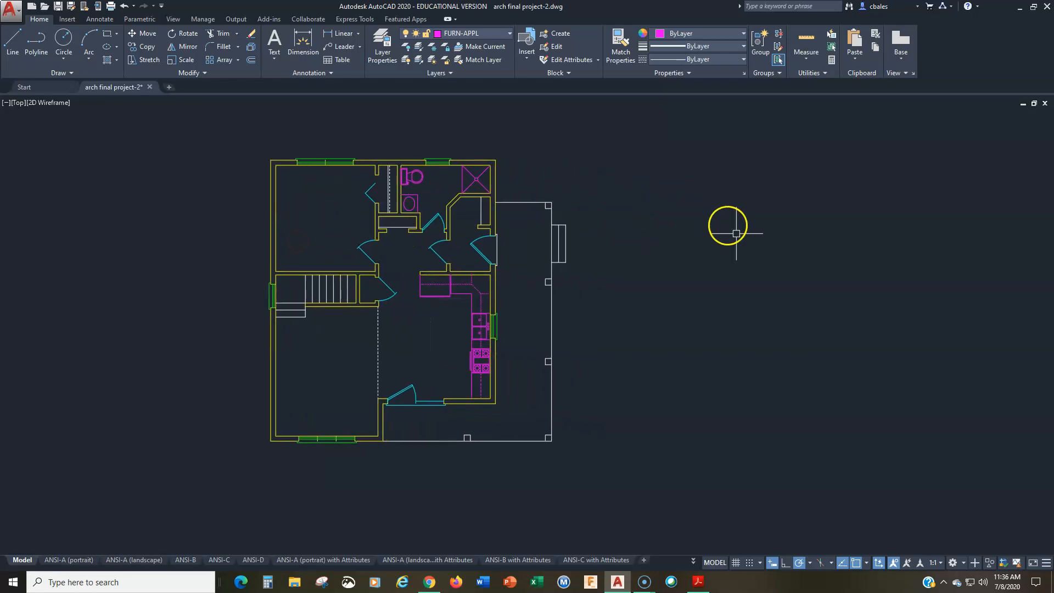
{"action": "left_click", "coordinate": [491, 33]}
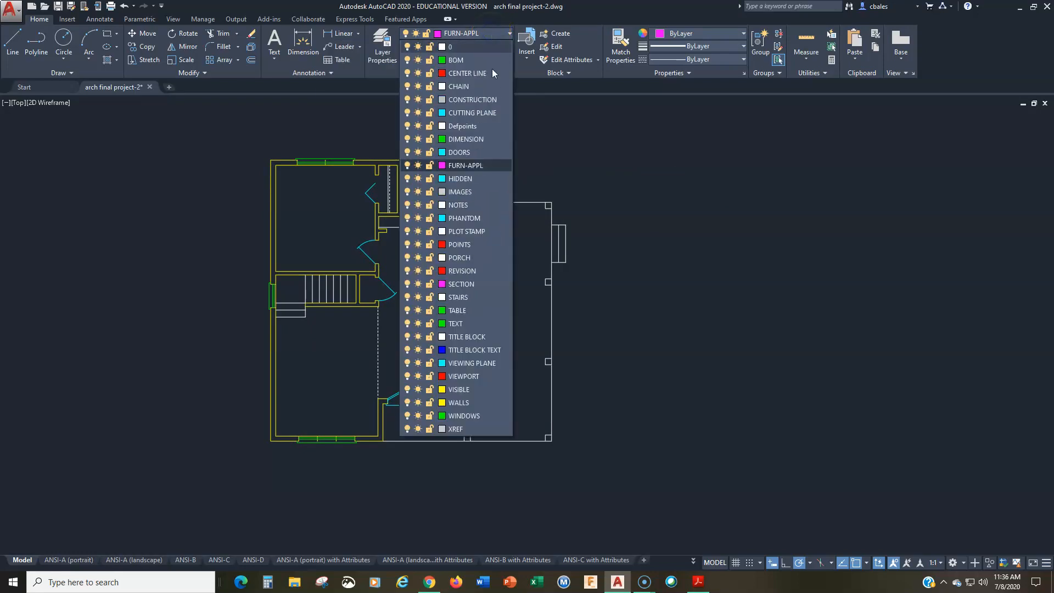
{"action": "left_click", "coordinate": [459, 402]}
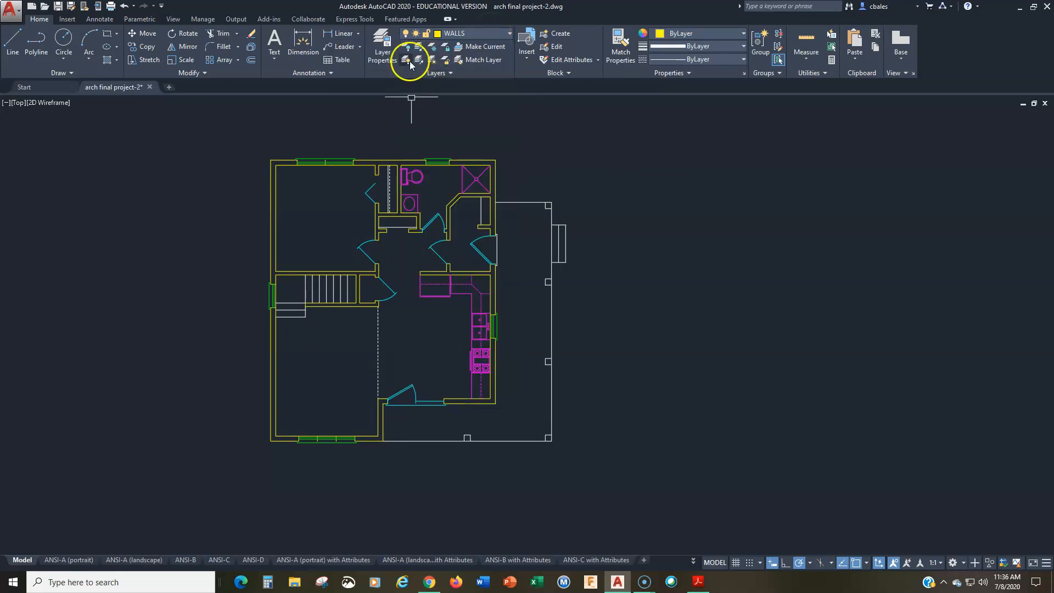
Freeze the FURN-APPL, DOORS and WINDOWS layers, leaving nothing selected in the drawing
{"action": "left_click", "coordinate": [488, 37]}
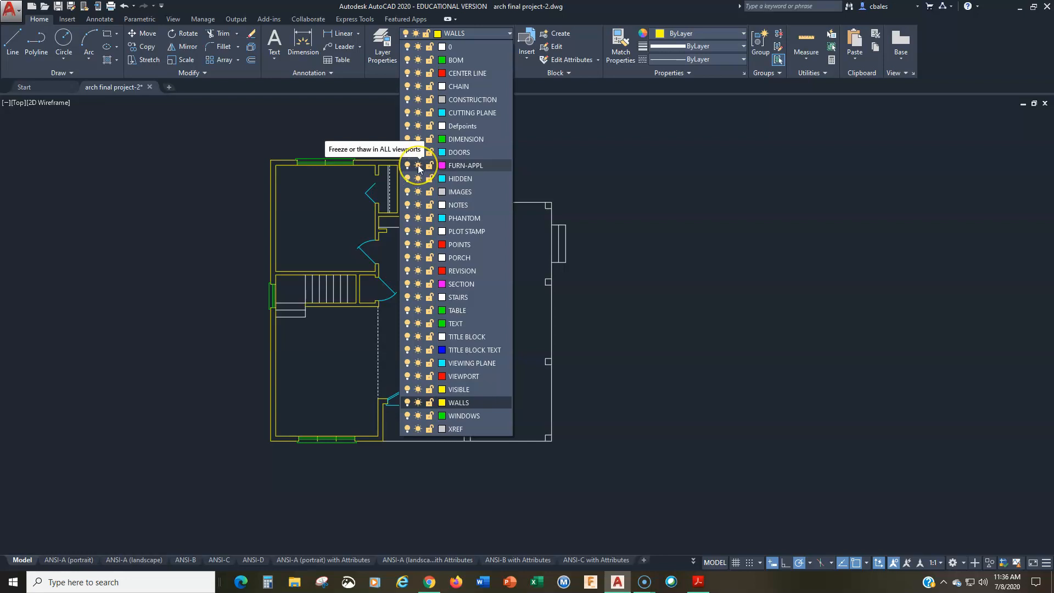
{"action": "left_click", "coordinate": [418, 166]}
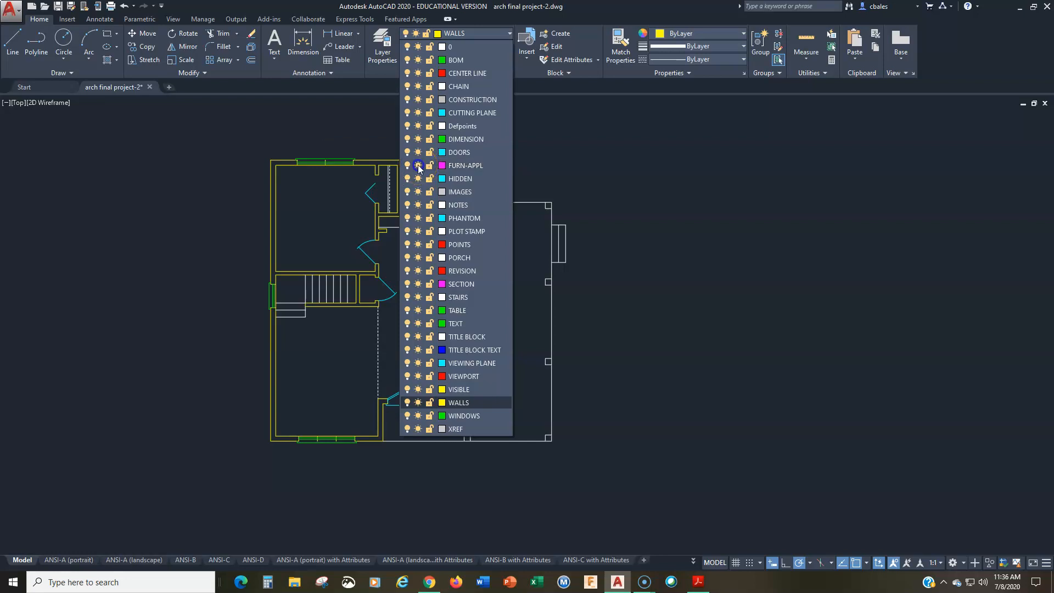
{"action": "left_click", "coordinate": [229, 167]}
{"action": "left_click", "coordinate": [274, 311]}
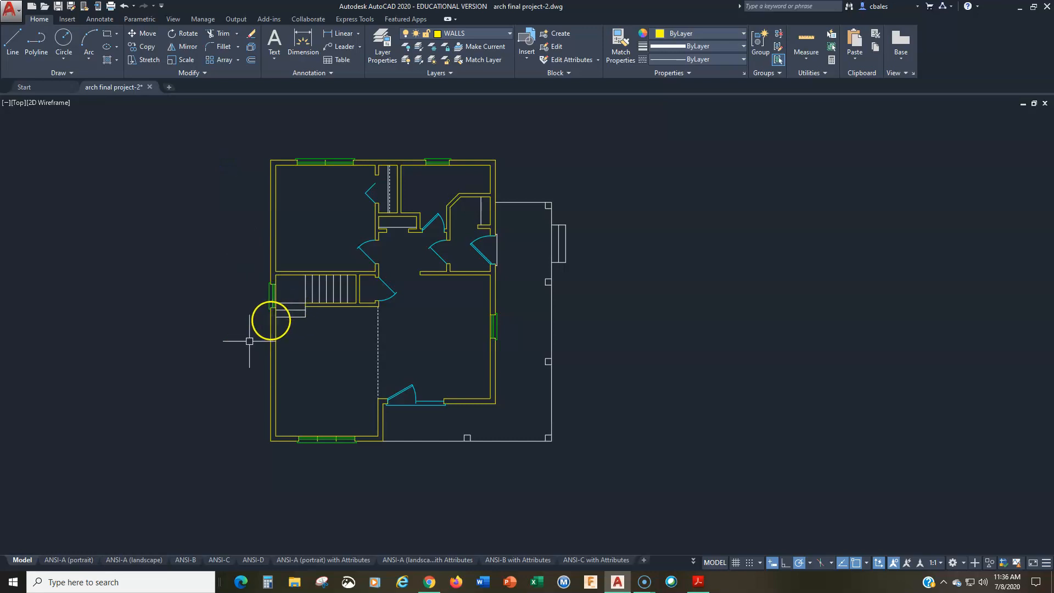
{"action": "left_click", "coordinate": [482, 32]}
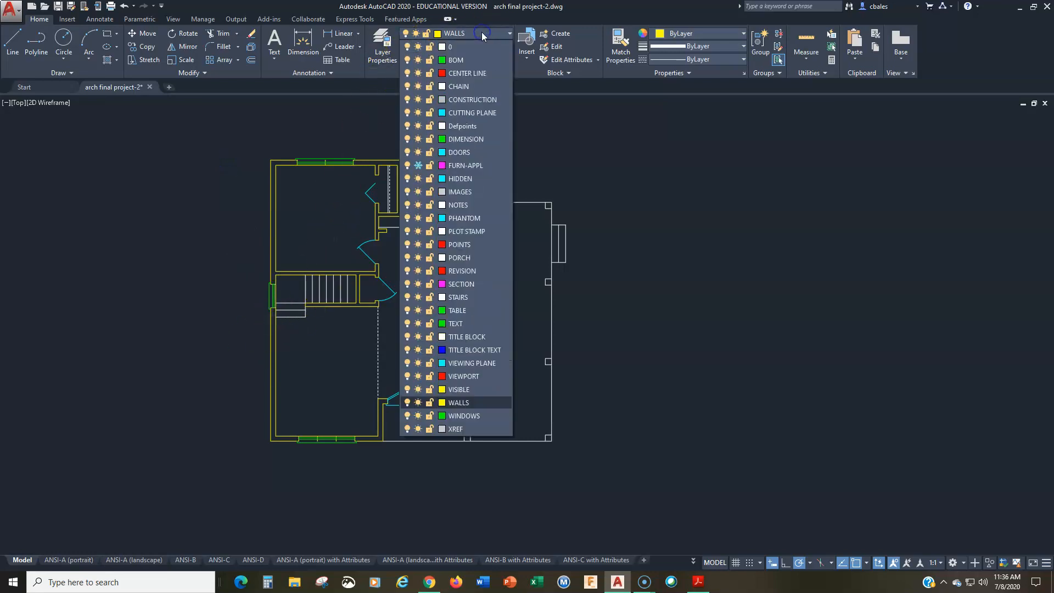
{"action": "left_click", "coordinate": [418, 152]}
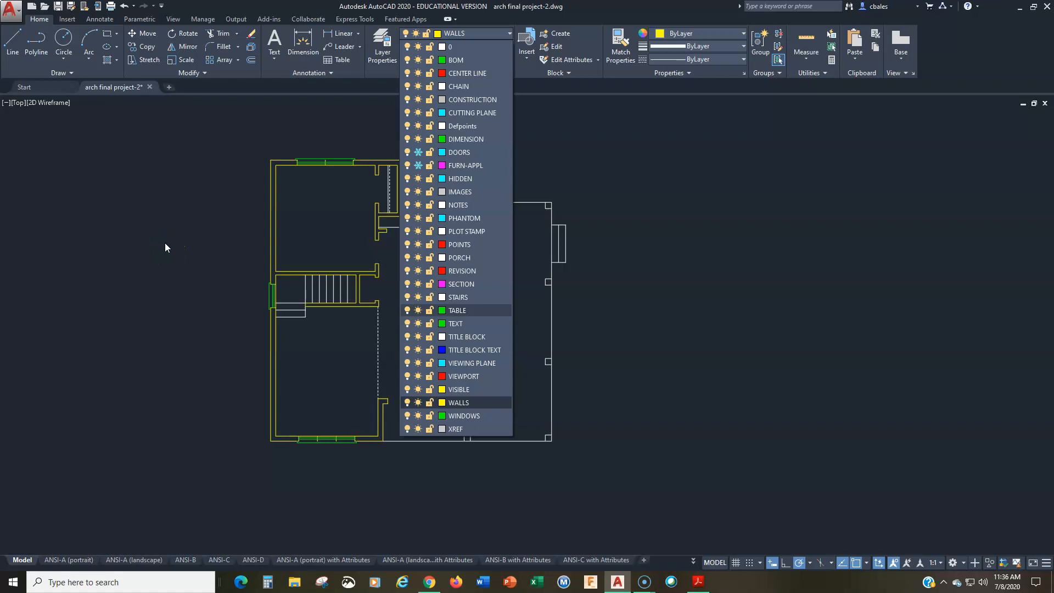
{"action": "left_click", "coordinate": [419, 417]}
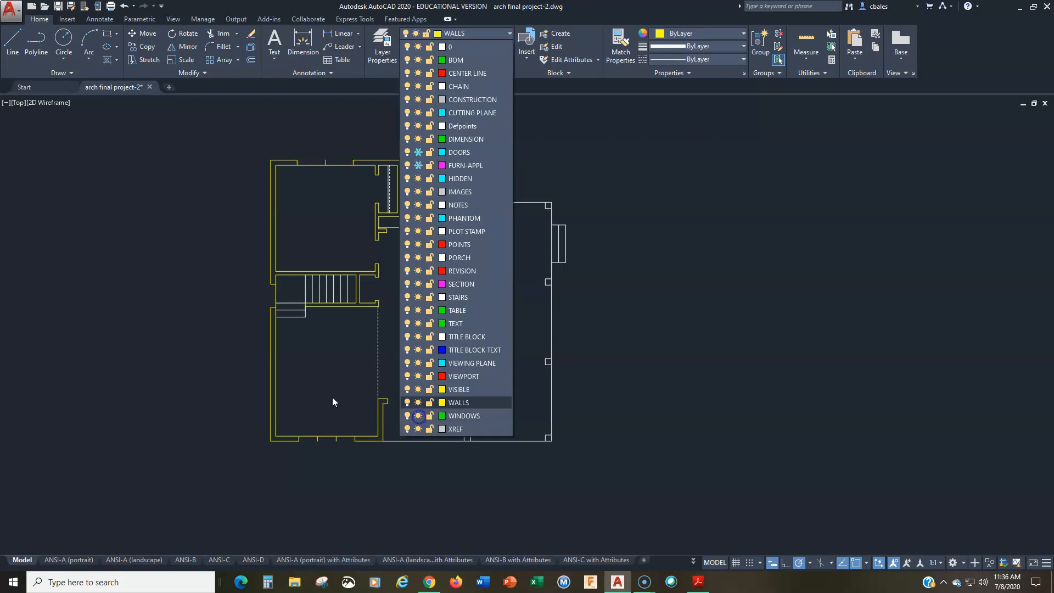
{"action": "left_click", "coordinate": [189, 367]}
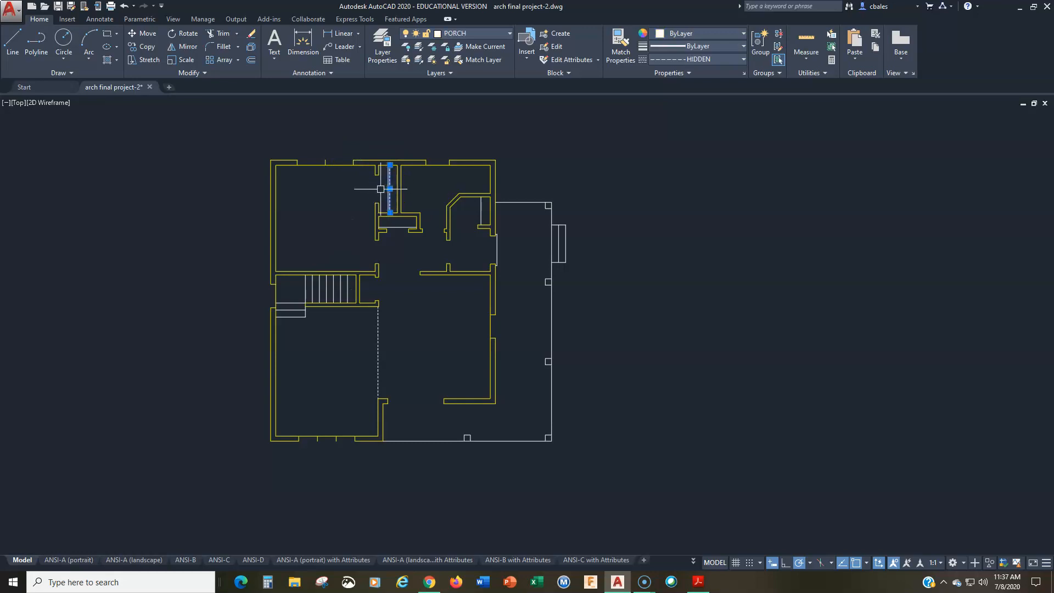
{"action": "key", "text": "Escape"}
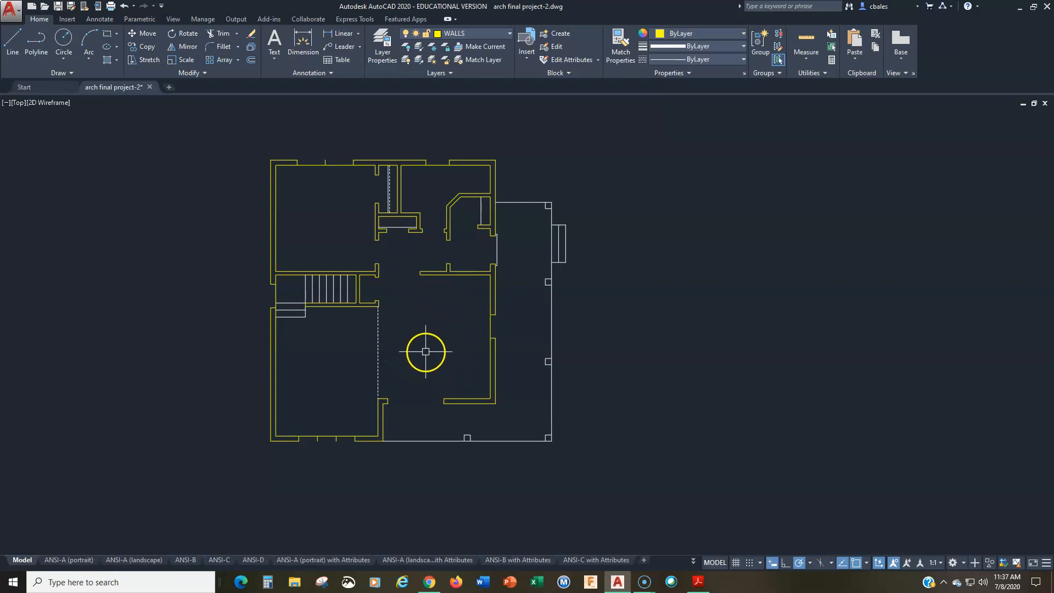
Copy the entire visible first floor plan, including the porch, horizontally about 56'-1" to the right of the original
{"action": "middle_click_drag", "start_coordinate": [443, 337], "coordinate": [329, 351]}
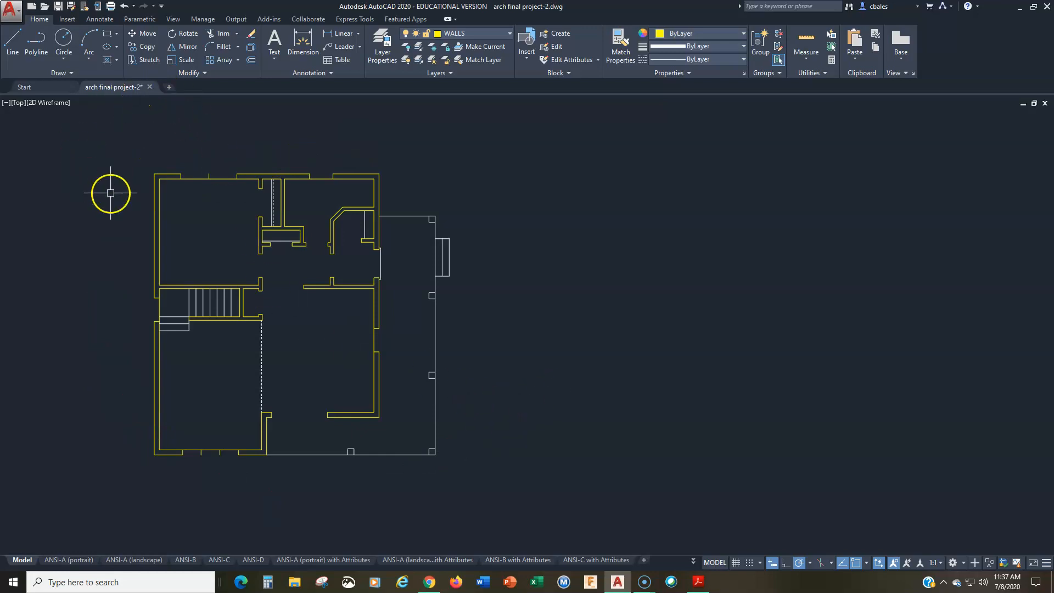
{"action": "left_click", "coordinate": [146, 48]}
{"action": "left_click", "coordinate": [133, 134]}
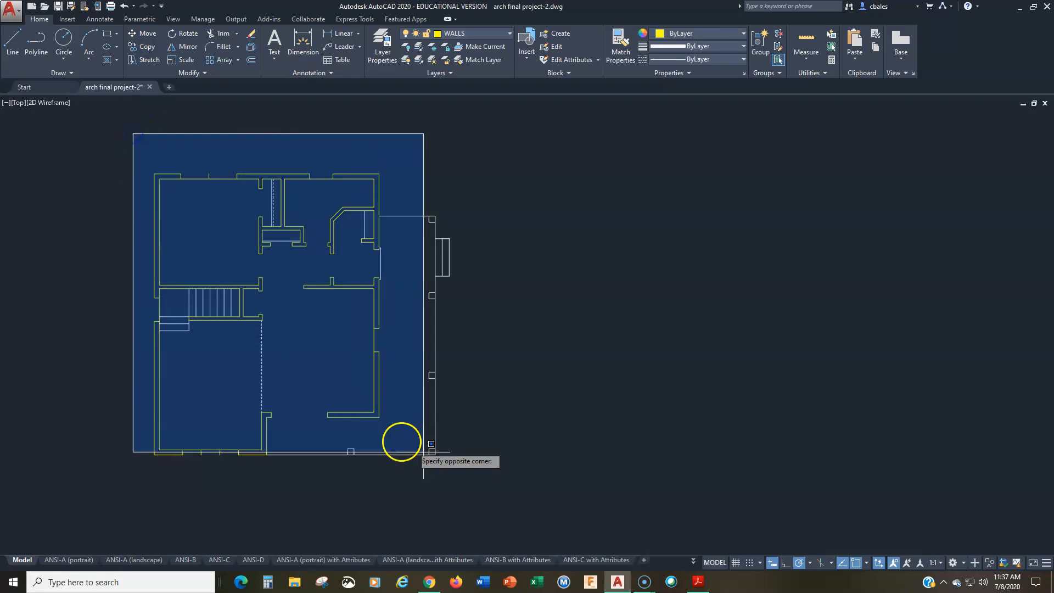
{"action": "left_click", "coordinate": [493, 490]}
{"action": "key", "text": "Return"}
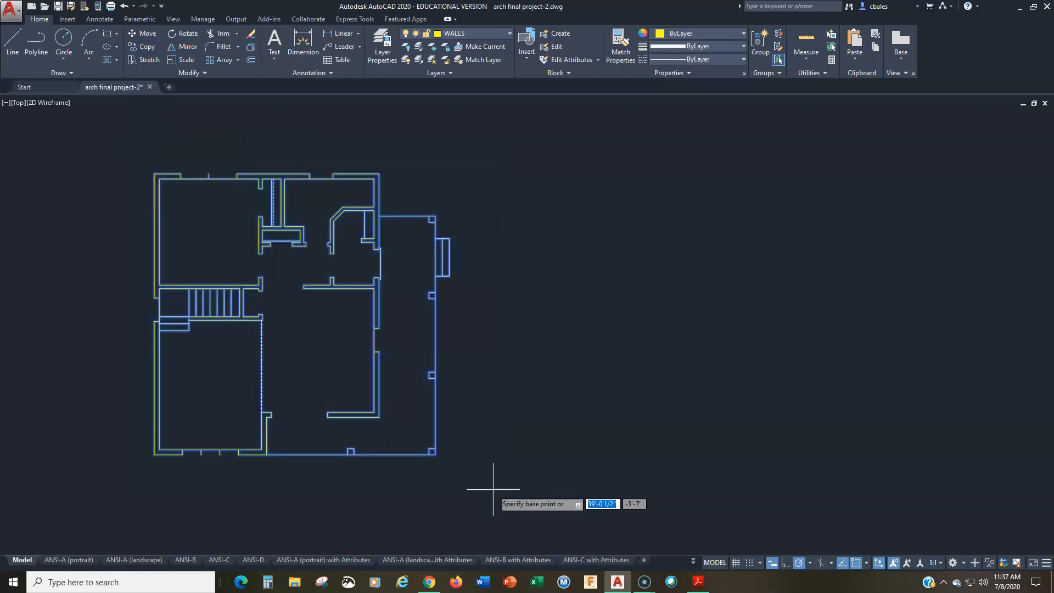
{"action": "left_click", "coordinate": [279, 503]}
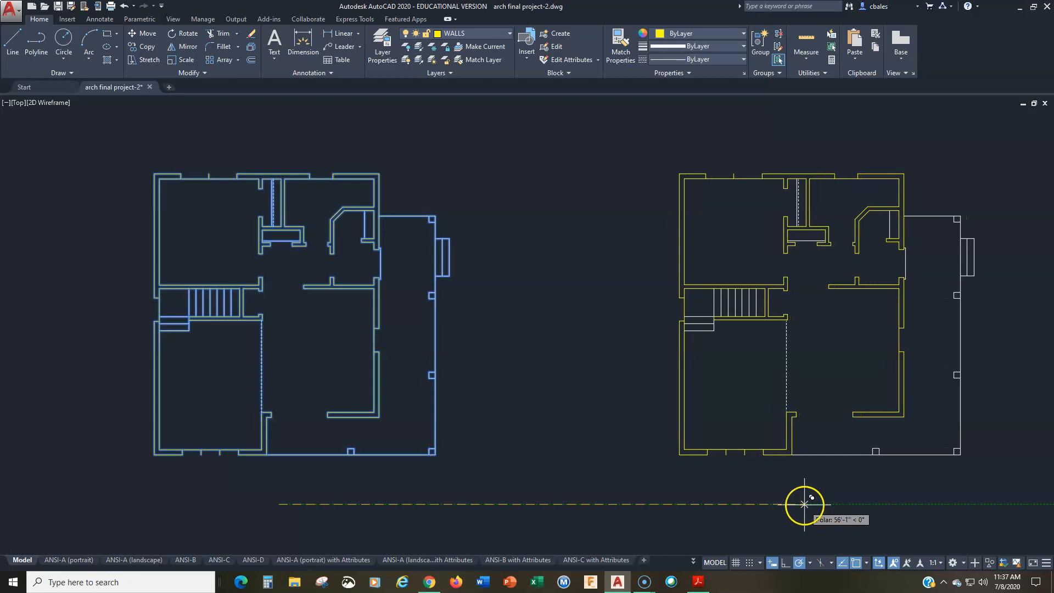
{"action": "left_click", "coordinate": [804, 504]}
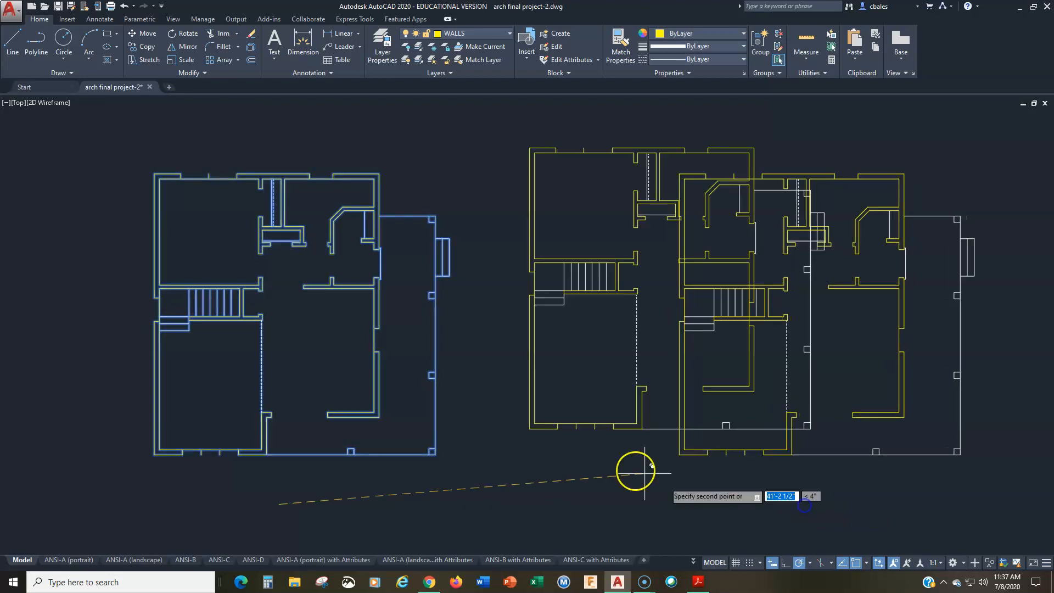
{"action": "key", "text": "Escape"}
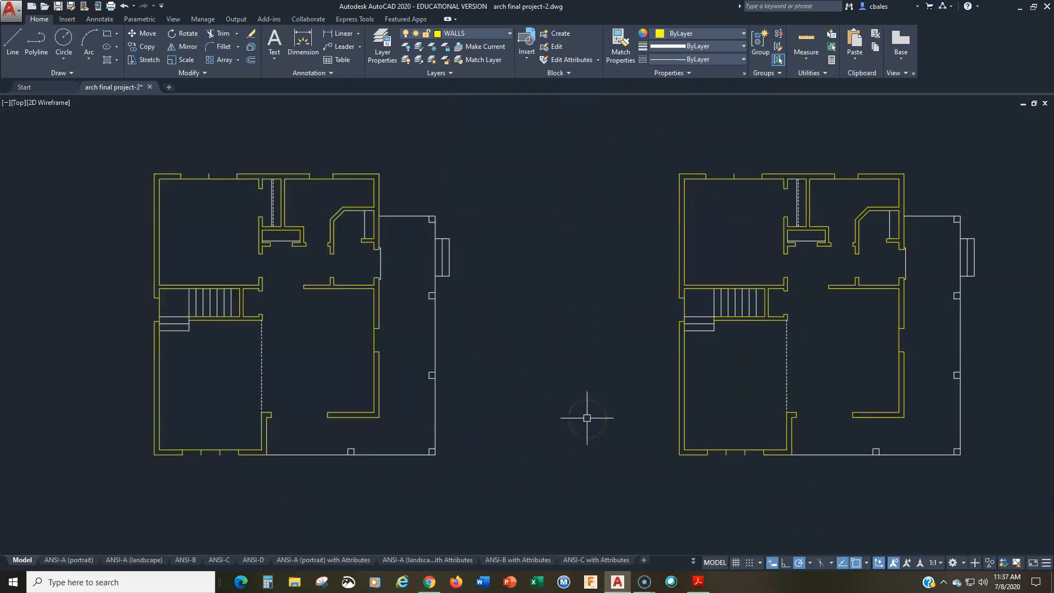
Check the second floor plan's wall layout in the reference PDF and return to the drawing
{"action": "middle_click_drag", "start_coordinate": [590, 418], "coordinate": [518, 423]}
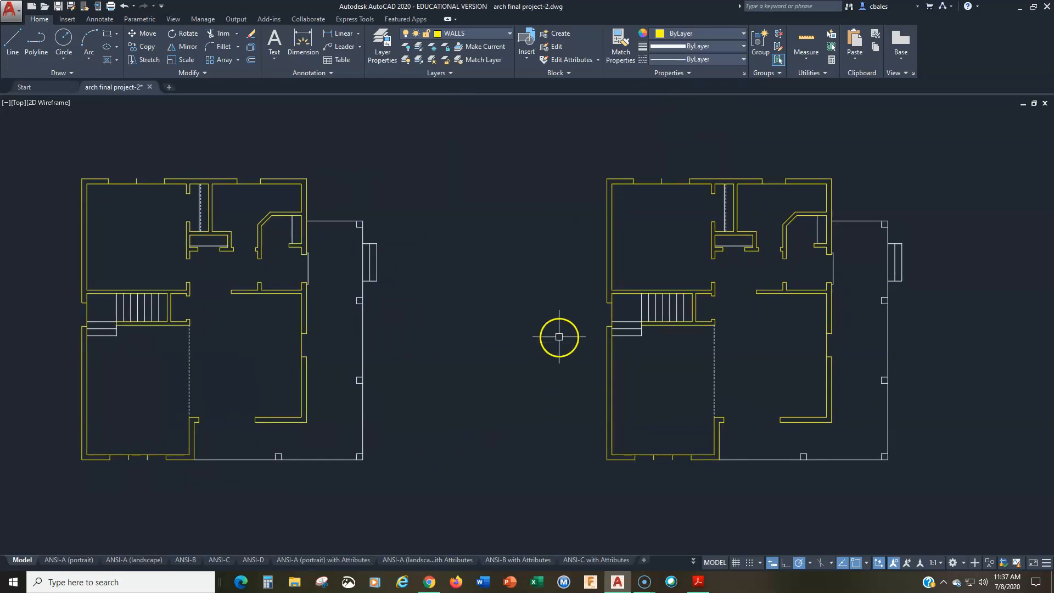
{"action": "middle_click_drag", "start_coordinate": [562, 298], "coordinate": [507, 335]}
{"action": "left_click", "coordinate": [507, 313]}
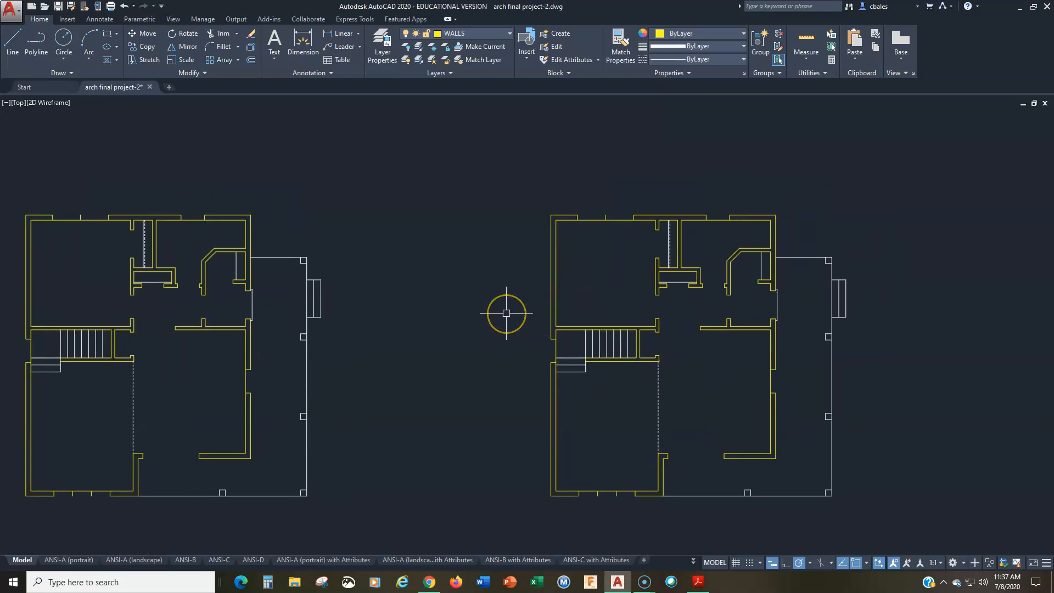
{"action": "middle_click_drag", "start_coordinate": [468, 323], "coordinate": [482, 327]}
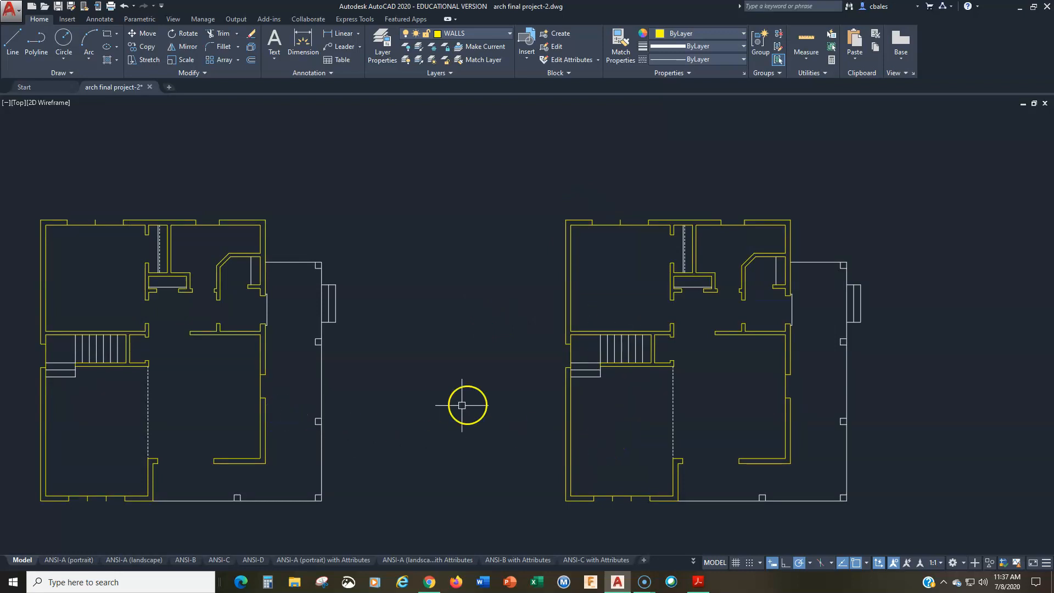
{"action": "left_click_drag", "start_coordinate": [1053, 58], "coordinate": [664, 34]}
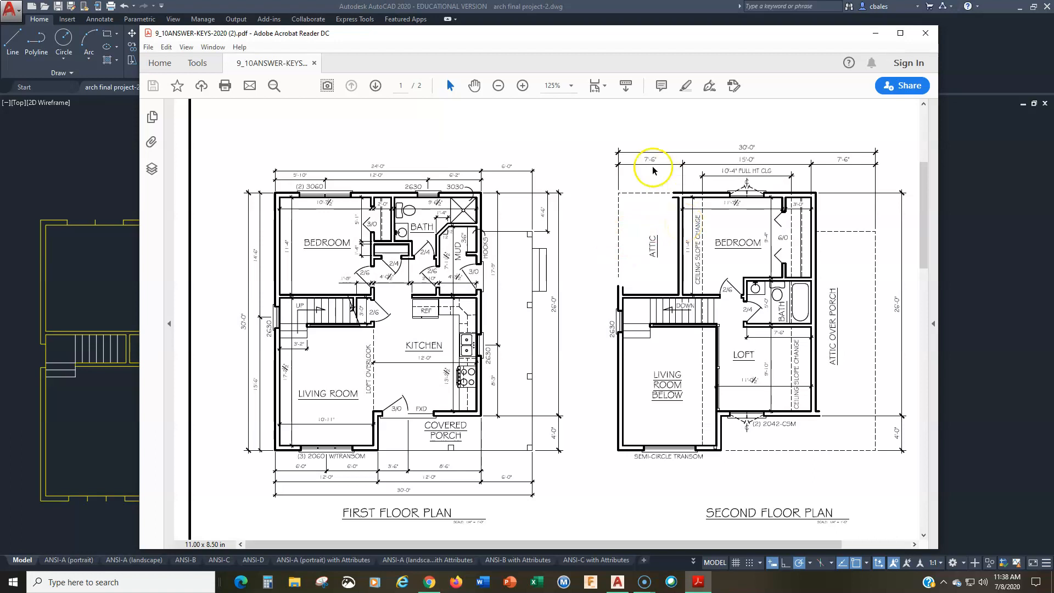
{"action": "left_click_drag", "start_coordinate": [633, 33], "coordinate": [1053, 55]}
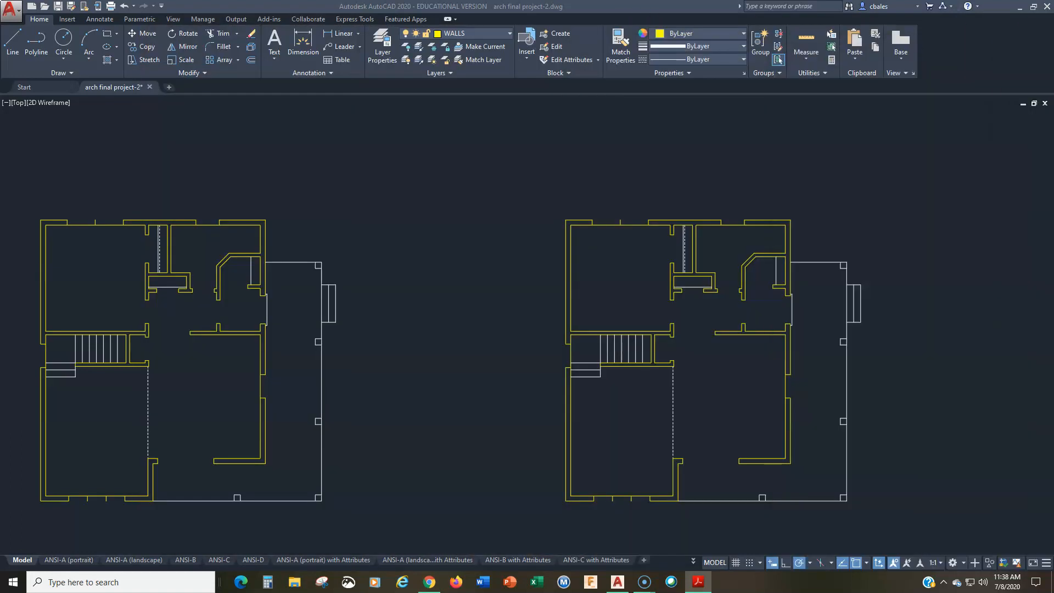
{"action": "left_click", "coordinate": [725, 259]}
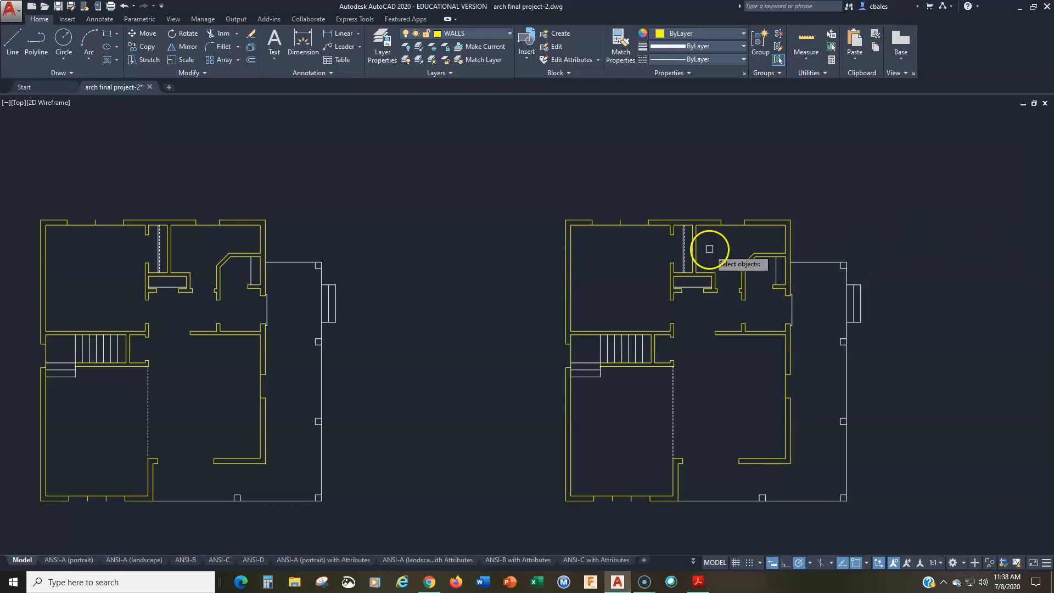
In the copied plan, erase the closet walls and lines beside the bedroom and the angled wall between bath and mud room
{"action": "left_click", "coordinate": [721, 246]}
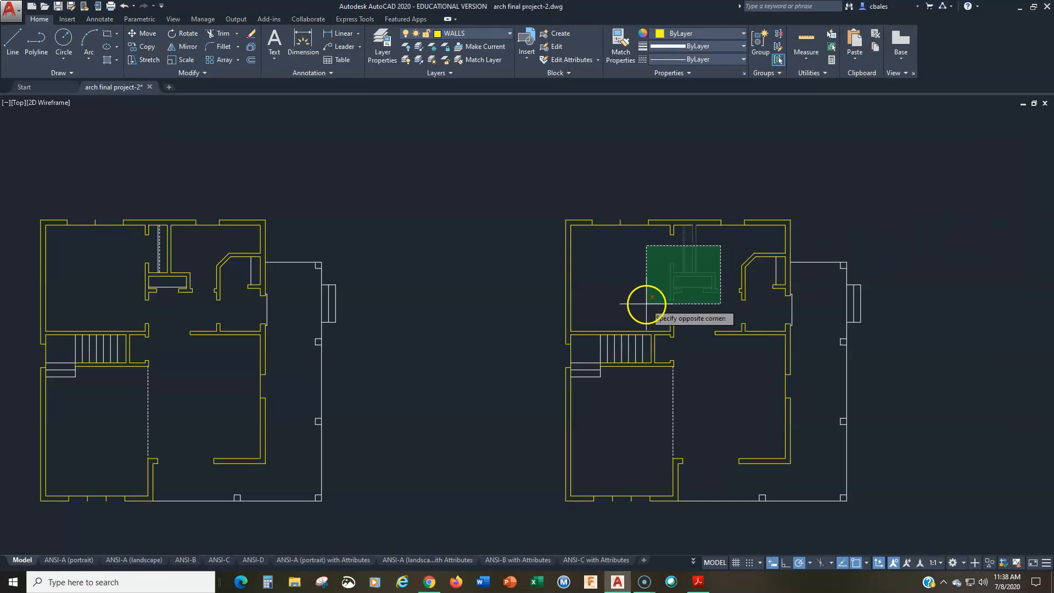
{"action": "left_click", "coordinate": [646, 303]}
{"action": "key", "text": "Return"}
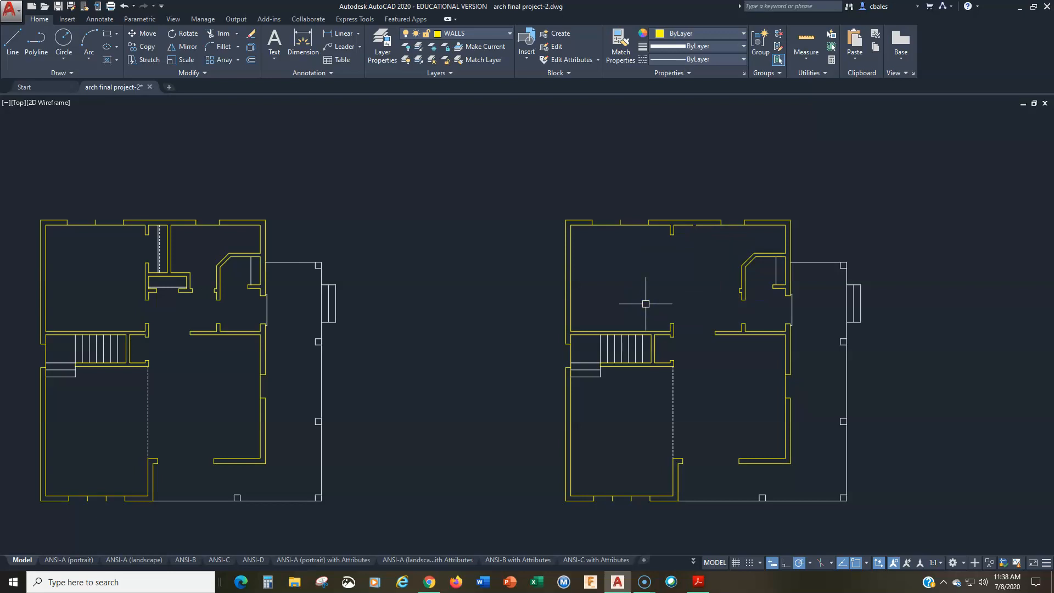
{"action": "key", "text": "Return"}
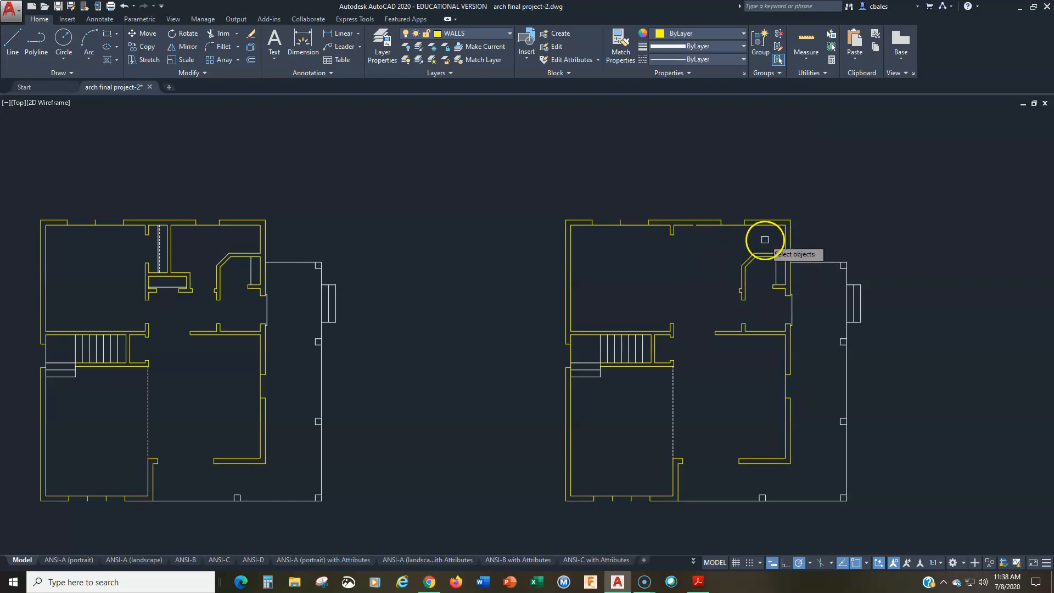
{"action": "left_click", "coordinate": [765, 240]}
{"action": "left_click", "coordinate": [728, 304]}
{"action": "key", "text": "Return"}
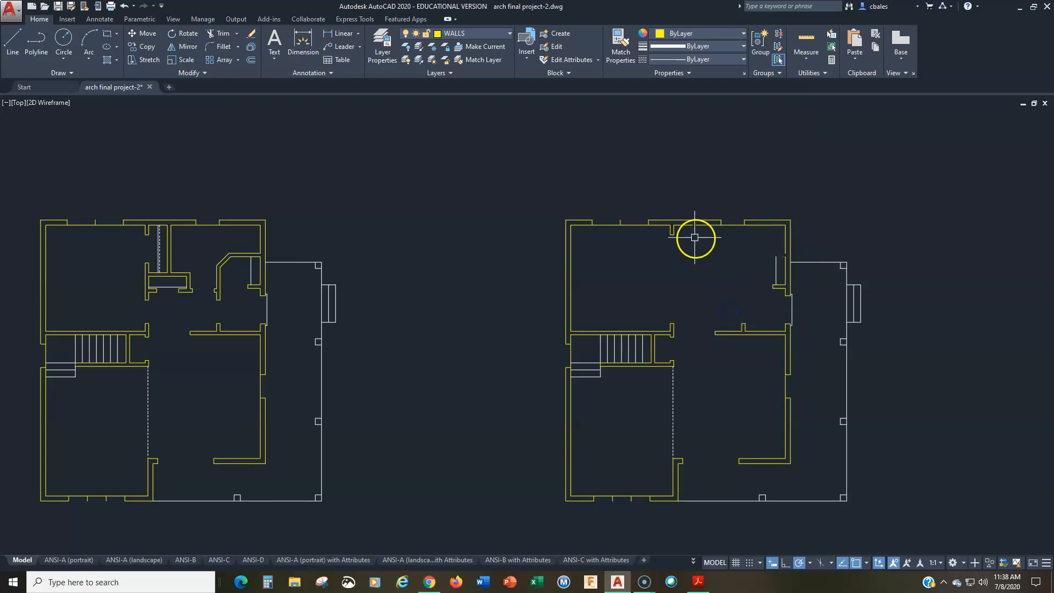
In the copied plan, erase the bedroom's two short wall stubs, one at the upper exterior wall and one above the stair hall
{"action": "left_click", "coordinate": [688, 231]}
{"action": "left_click", "coordinate": [654, 246]}
{"action": "key", "text": "Delete"}
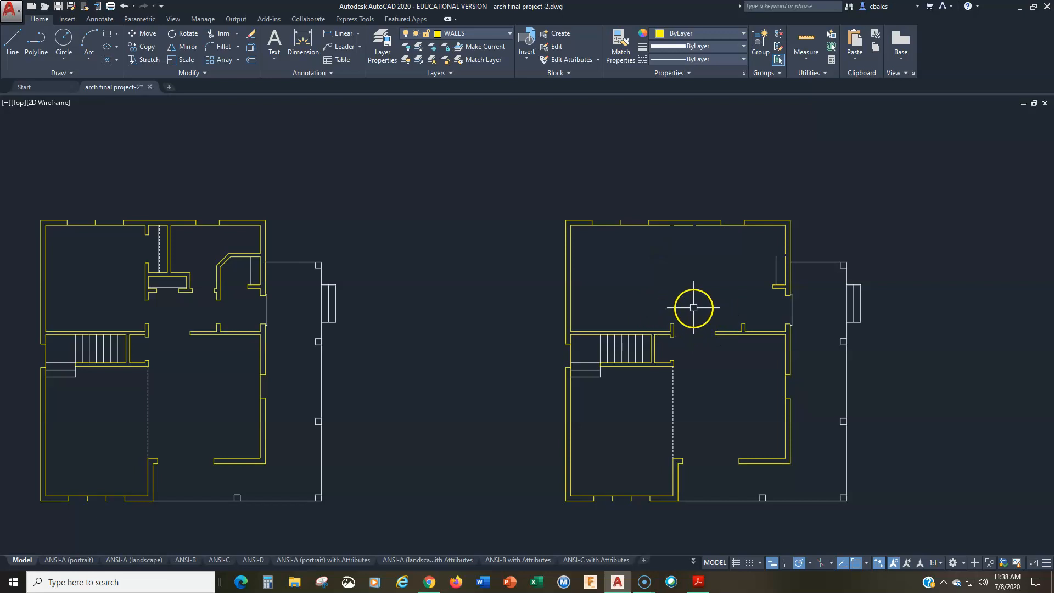
{"action": "left_click", "coordinate": [689, 293]}
{"action": "left_click", "coordinate": [658, 328]}
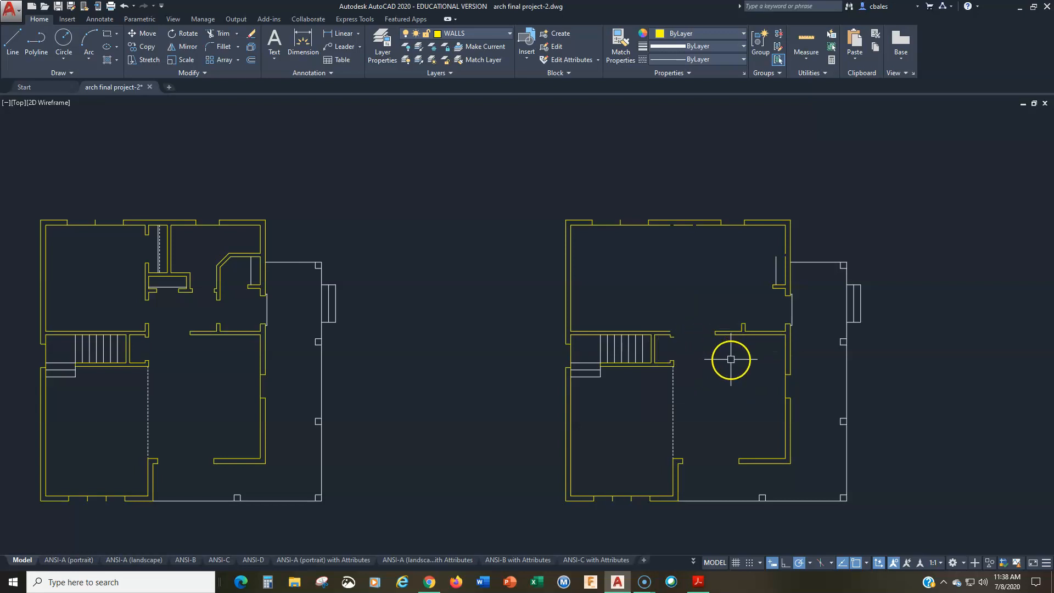
Erase the copied plan's partition opposite the stairs and the remaining closet lines against the right exterior wall
{"action": "left_click", "coordinate": [762, 316]}
{"action": "left_click", "coordinate": [698, 353]}
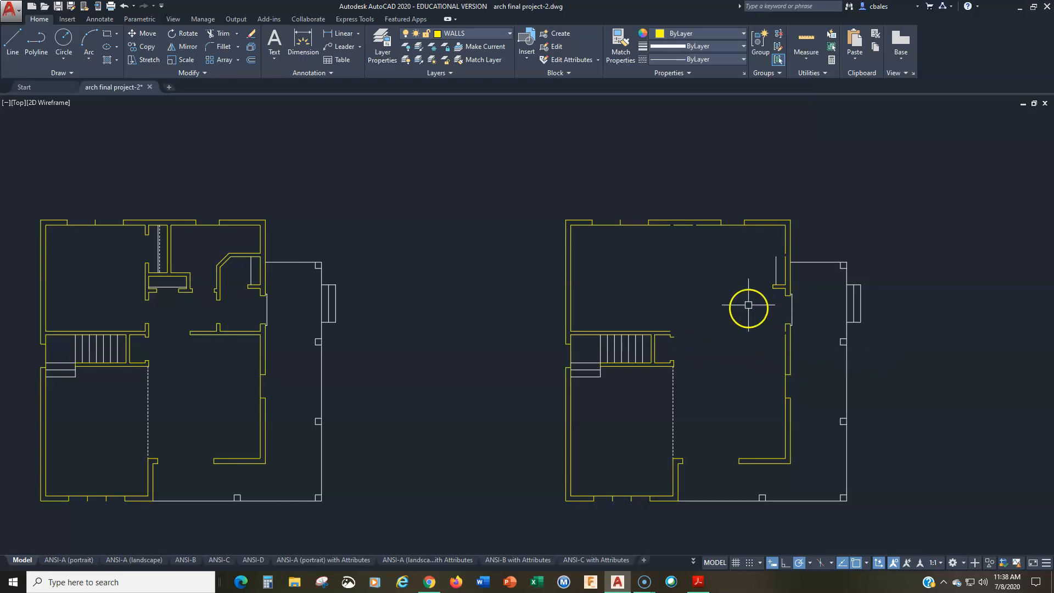
{"action": "left_click", "coordinate": [781, 246]}
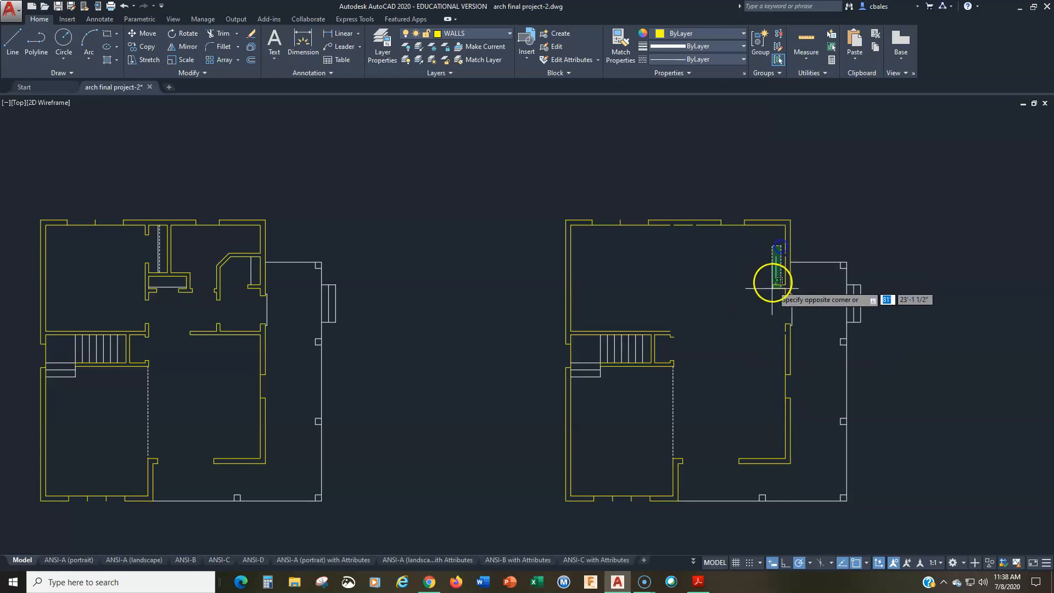
{"action": "left_click", "coordinate": [763, 310]}
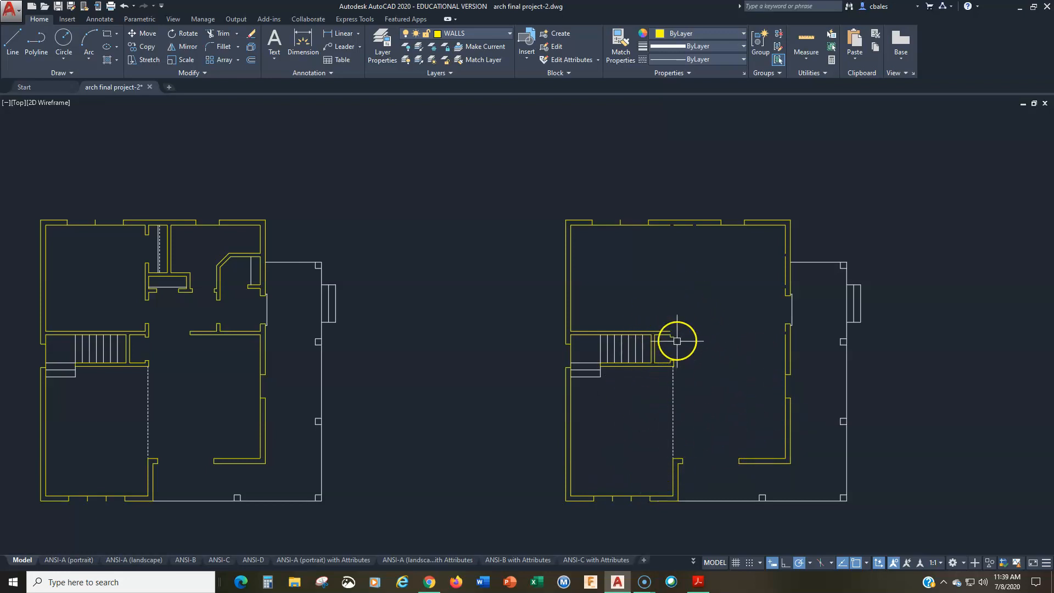
Erase the jamb ends of the two walls at the small closet beside the copied plan's stairs
{"action": "scroll", "coordinate": [647, 314], "scroll_direction": "up", "scroll_amount": 6}
{"action": "left_click", "coordinate": [628, 282]}
{"action": "left_click", "coordinate": [687, 348]}
{"action": "left_click", "coordinate": [630, 389]}
{"action": "left_click", "coordinate": [687, 456]}
{"action": "key", "text": "Delete"}
{"action": "scroll", "coordinate": [632, 354], "scroll_direction": "down", "scroll_amount": 5}
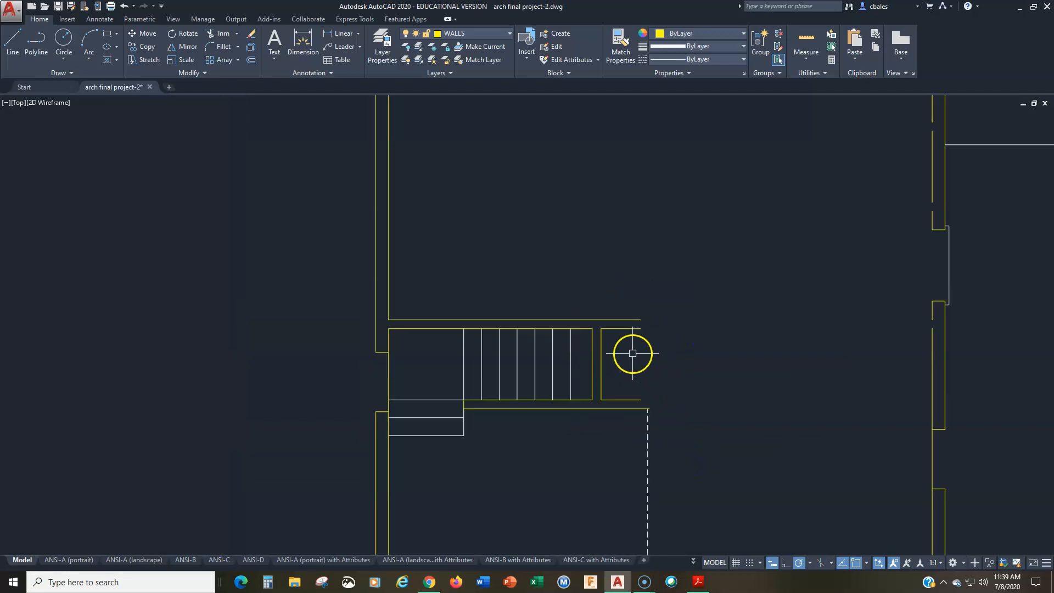
Offset the outer line of the copied plan's upper-left exterior wall 7'-6" toward the inside
{"action": "middle_click_drag", "start_coordinate": [600, 445], "coordinate": [675, 460]}
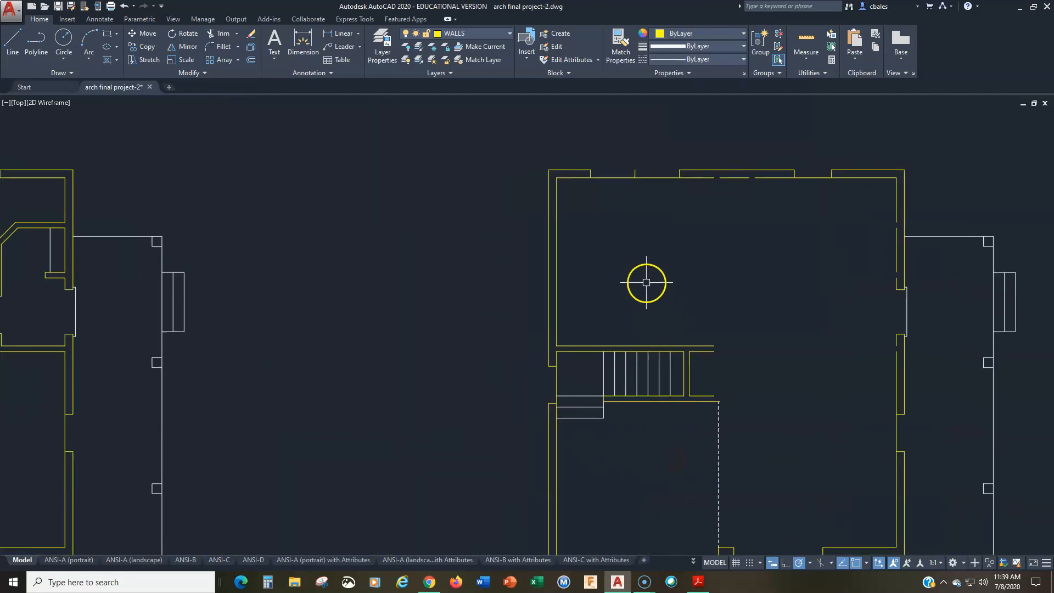
{"action": "scroll", "coordinate": [644, 288], "scroll_direction": "down", "scroll_amount": 2}
{"action": "middle_click_drag", "start_coordinate": [644, 288], "coordinate": [612, 332]}
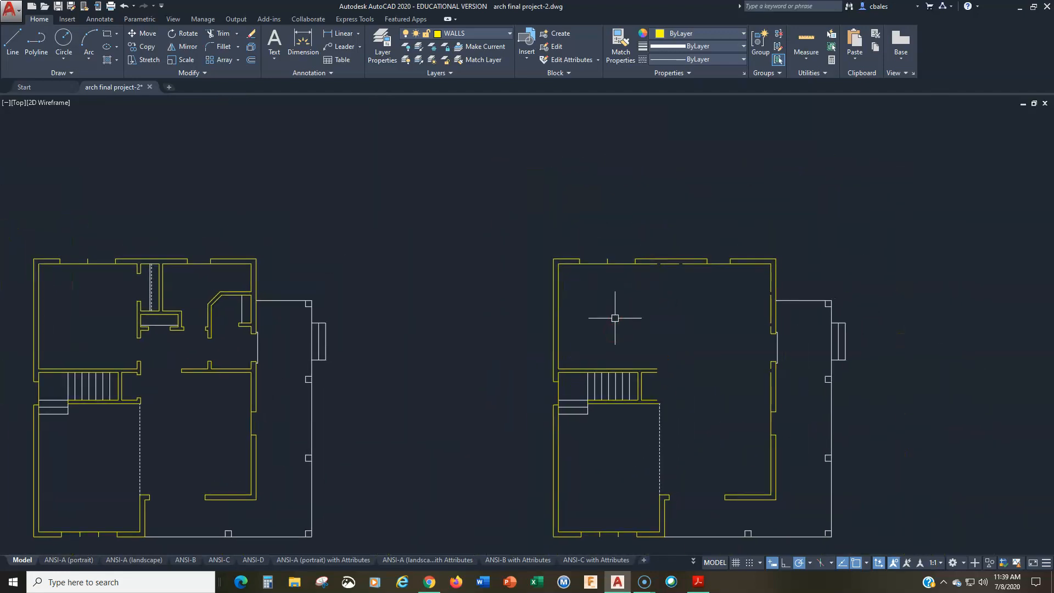
{"action": "key", "text": "Return"}
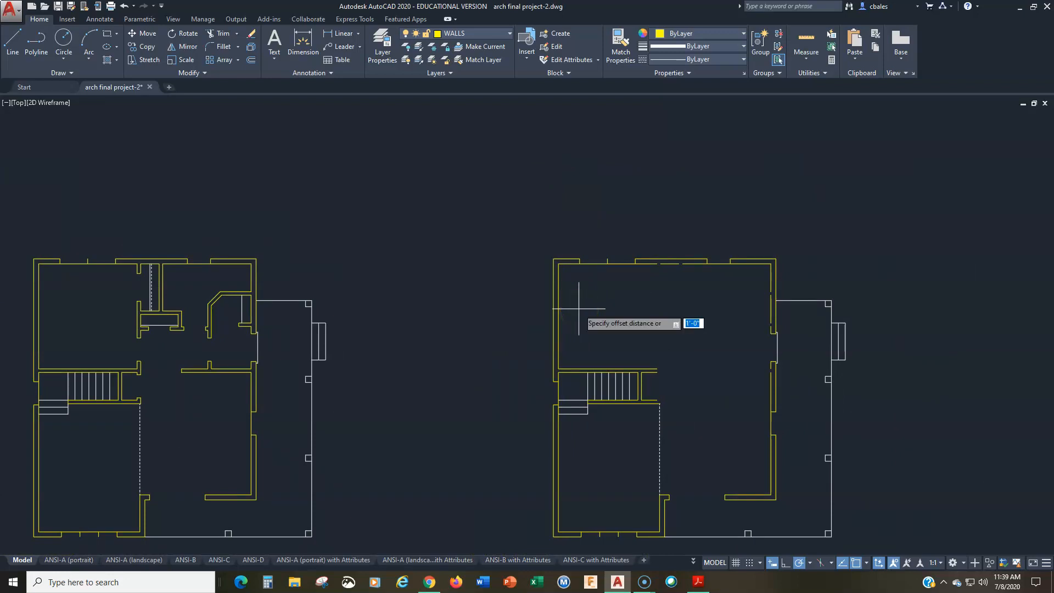
{"action": "key", "text": "Return"}
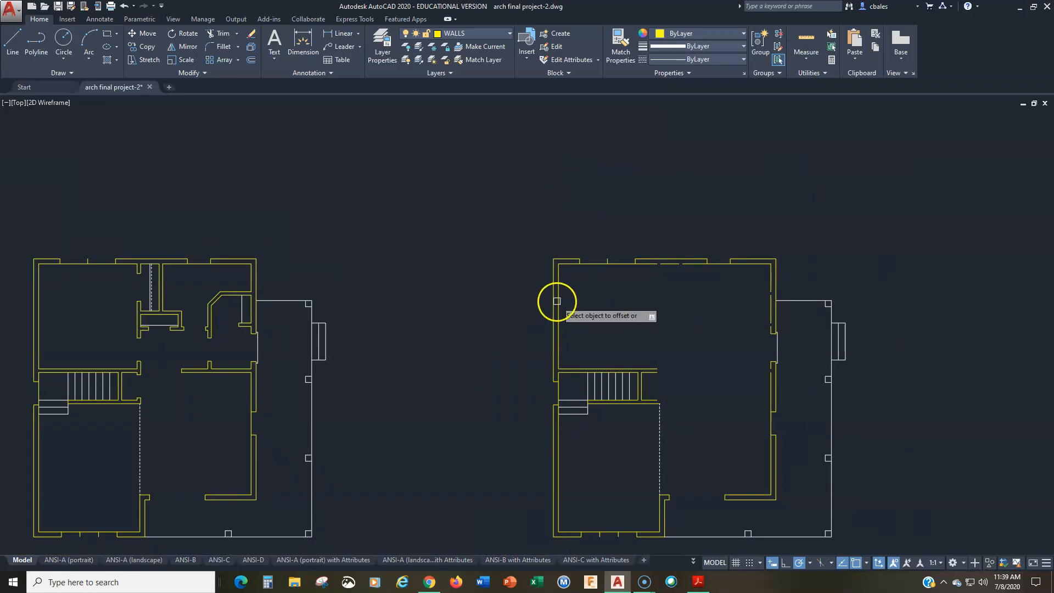
{"action": "left_click", "coordinate": [553, 299]}
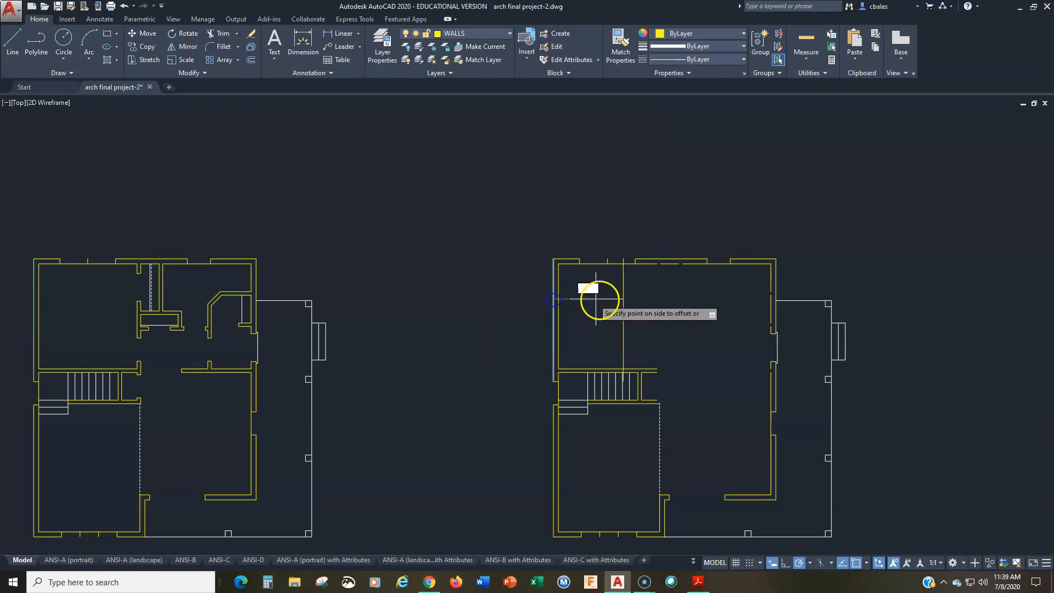
{"action": "left_click", "coordinate": [605, 301]}
Offset the new vertical wall line toward the left by the exterior wall thickness to form a double-line wall
{"action": "key", "text": "Return"}
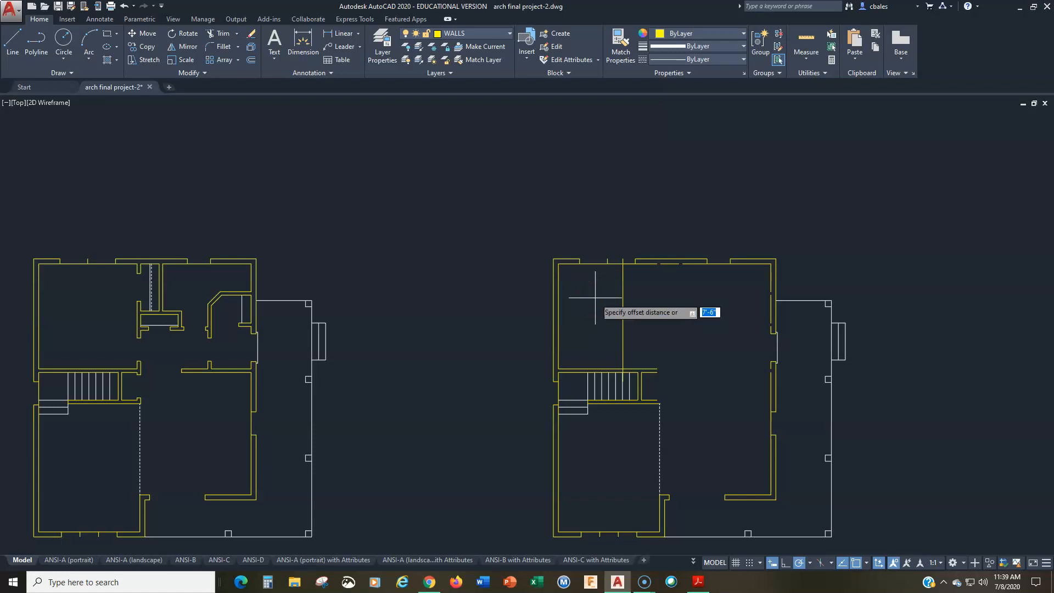
{"action": "type", "text": "5"}
{"action": "key", "text": "Return"}
{"action": "left_click", "coordinate": [623, 302]}
{"action": "left_click", "coordinate": [602, 307]}
Erase the outer line of the upper exterior wall's left corner segment and its adjoining window opening lines
{"action": "scroll", "coordinate": [598, 285], "scroll_direction": "up", "scroll_amount": 1}
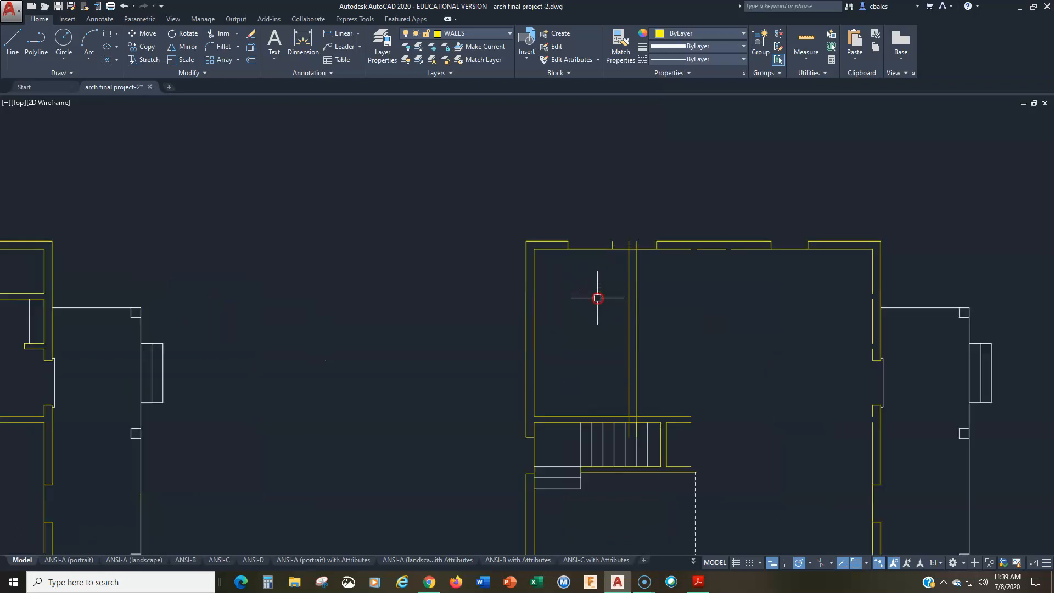
{"action": "scroll", "coordinate": [581, 320], "scroll_direction": "up", "scroll_amount": 1}
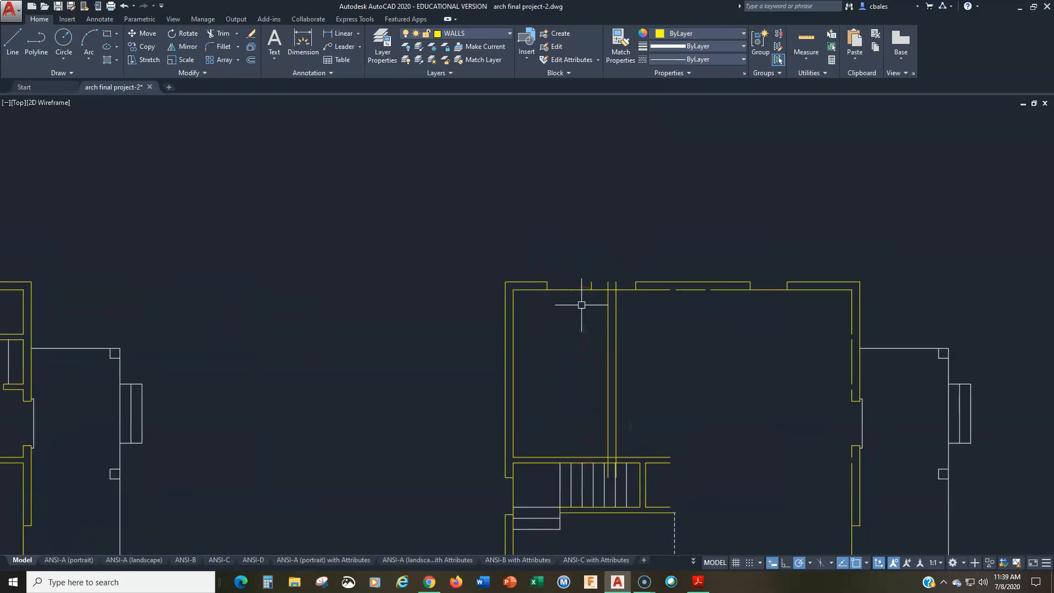
{"action": "type", "text": "e"}
{"action": "key", "text": "Return"}
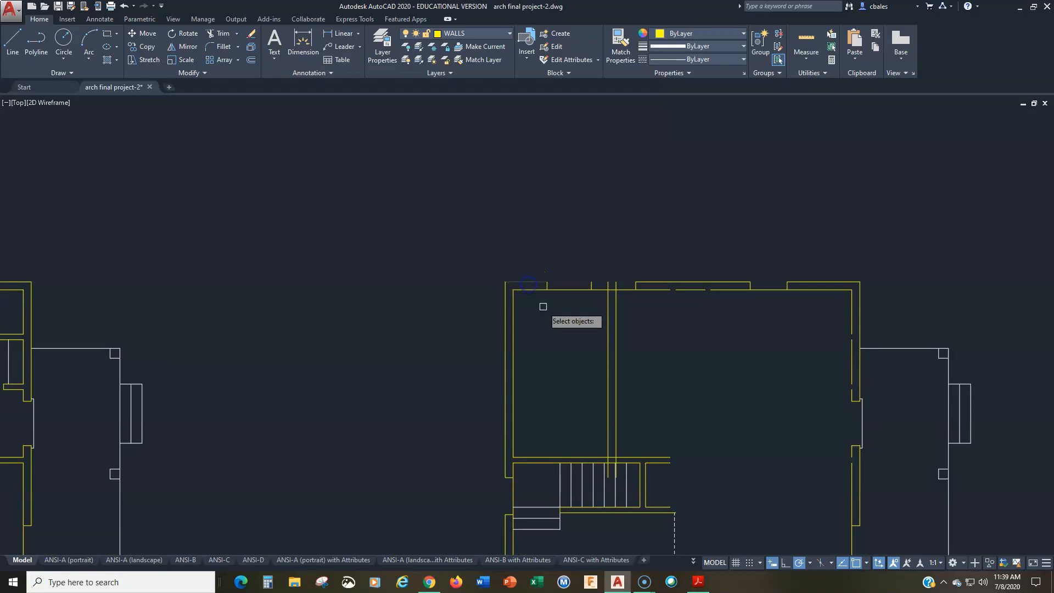
{"action": "left_click", "coordinate": [530, 270]}
{"action": "left_click", "coordinate": [596, 314]}
{"action": "right_click", "coordinate": [586, 332]}
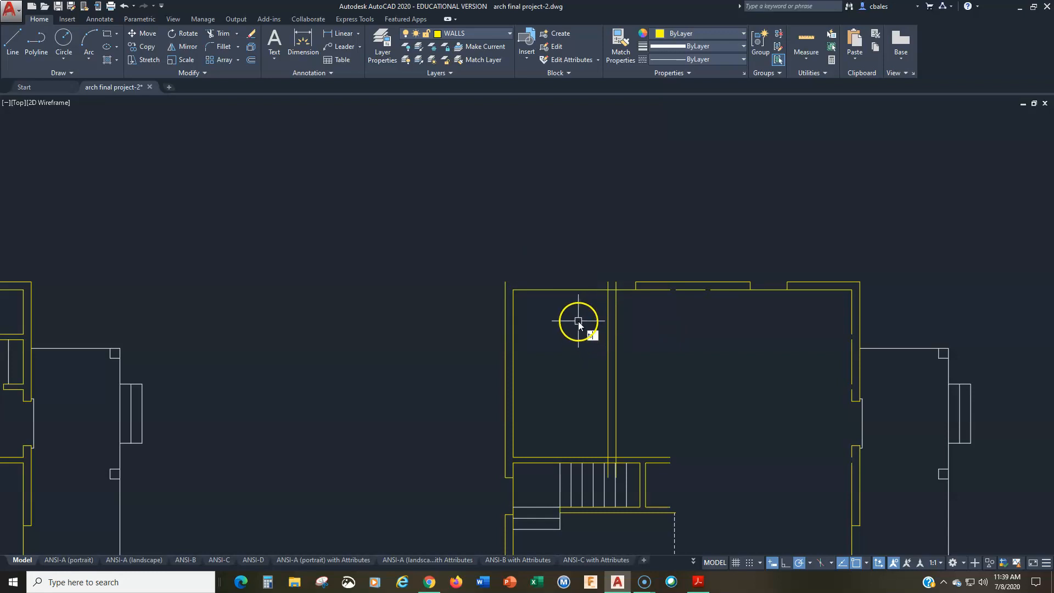
Trim away the inner line of the upper exterior wall between the old left wall and the new wall
{"action": "key", "text": "Return"}
{"action": "key", "text": "Return"}
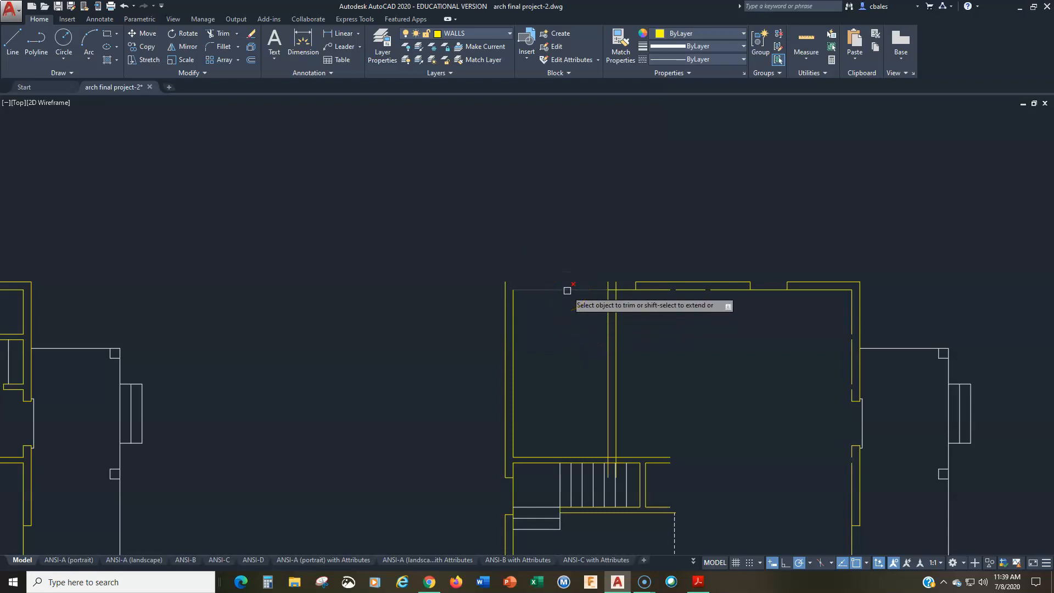
{"action": "left_click", "coordinate": [568, 289]}
{"action": "left_click", "coordinate": [548, 294]}
{"action": "right_click", "coordinate": [593, 283]}
Extend the remaining upper exterior wall lines leftward to the outer line of the new vertical wall
{"action": "type", "text": "ex"}
{"action": "key", "text": "Return"}
{"action": "key", "text": "Return"}
{"action": "left_click", "coordinate": [643, 282]}
{"action": "left_click", "coordinate": [618, 289], "text": "shift"}
{"action": "left_click", "coordinate": [623, 302]}
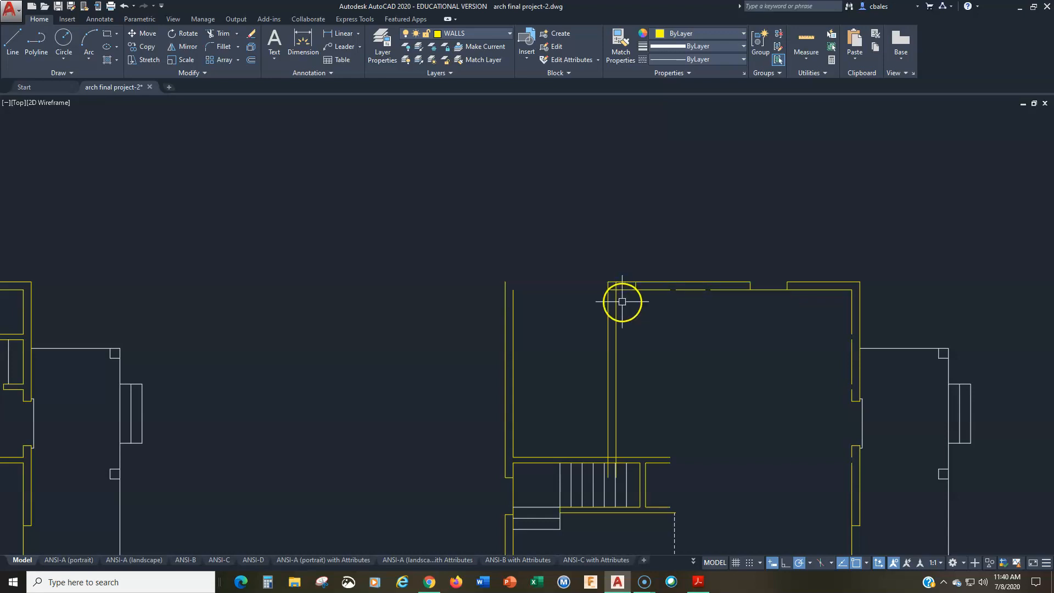
Stretch the left ends of the upper wall's inner and outer lines 12" beyond the new vertical wall
{"action": "scroll", "coordinate": [622, 301], "scroll_direction": "up", "scroll_amount": 2}
{"action": "scroll", "coordinate": [596, 309], "scroll_direction": "up", "scroll_amount": 4}
{"action": "left_click", "coordinate": [615, 253]}
{"action": "left_click", "coordinate": [596, 253]}
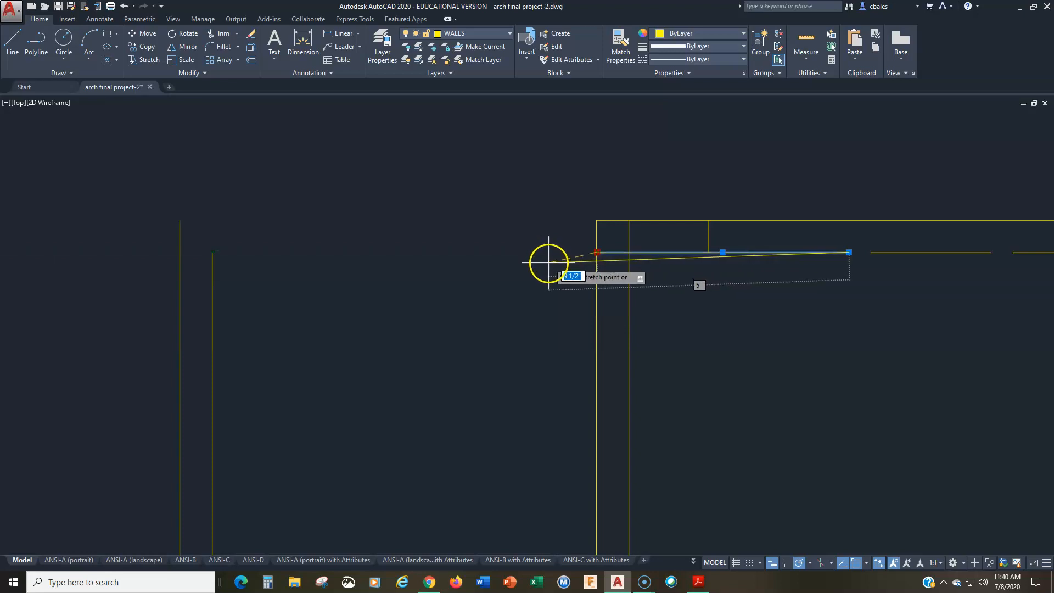
{"action": "key", "text": "Escape"}
{"action": "scroll", "coordinate": [591, 285], "scroll_direction": "up", "scroll_amount": 2}
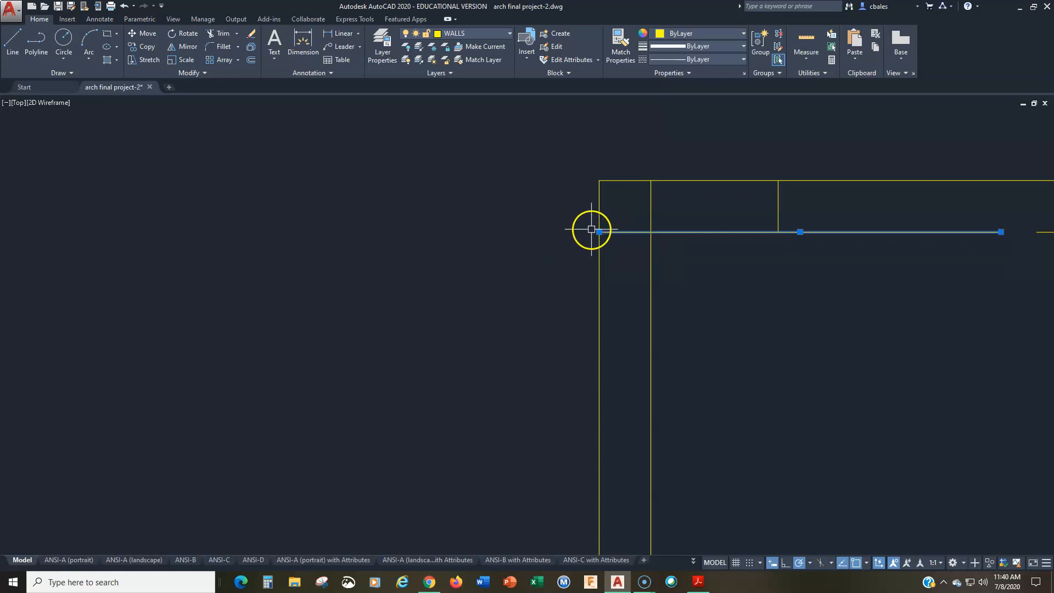
{"action": "left_click", "coordinate": [599, 232]}
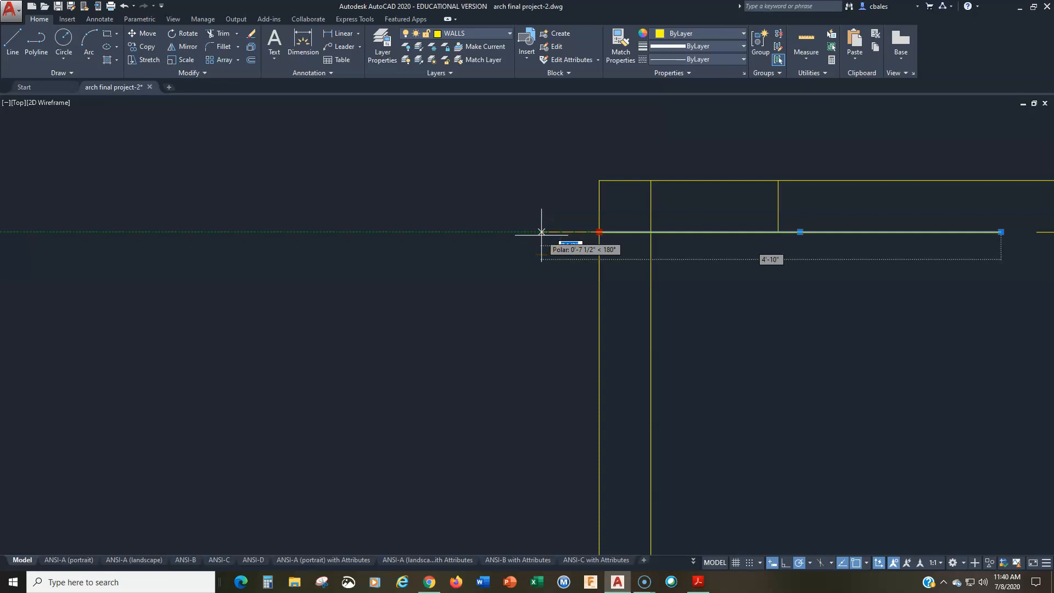
{"action": "type", "text": "12"}
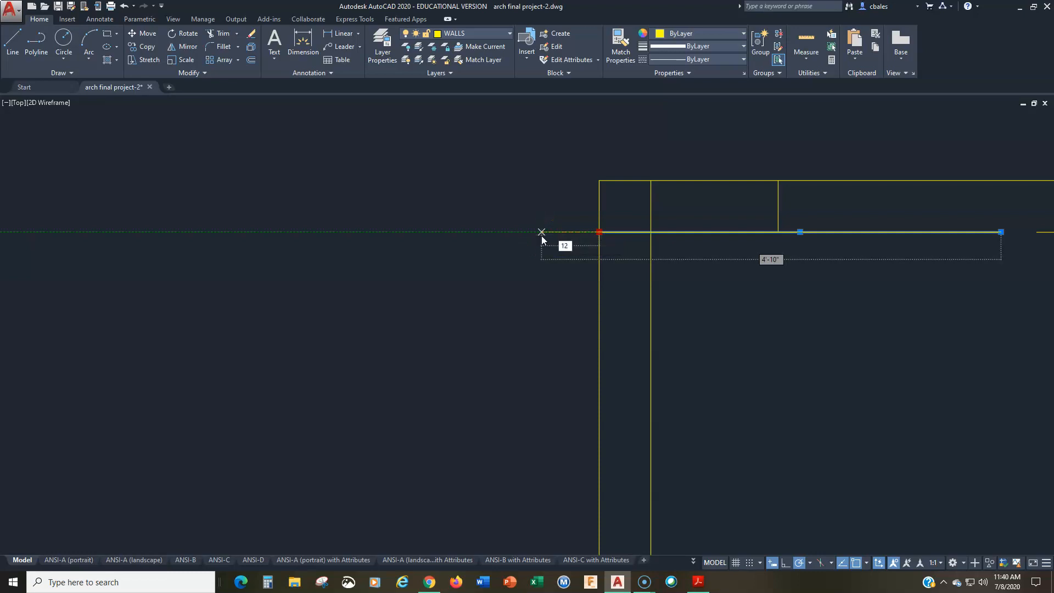
{"action": "key", "text": "Return"}
{"action": "key", "text": "Escape"}
{"action": "left_click", "coordinate": [598, 181]}
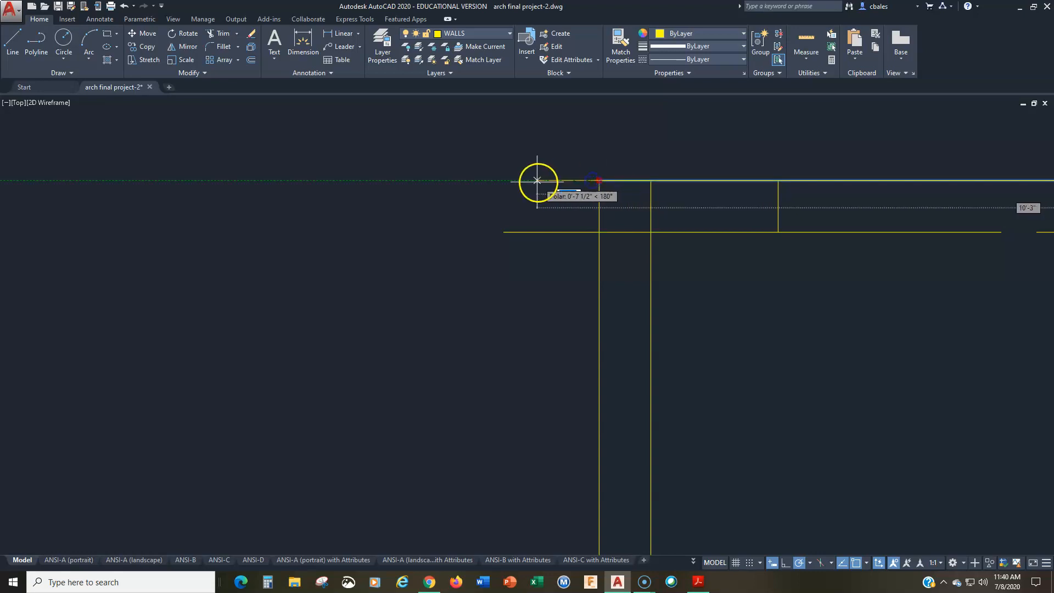
{"action": "key", "text": "Return"}
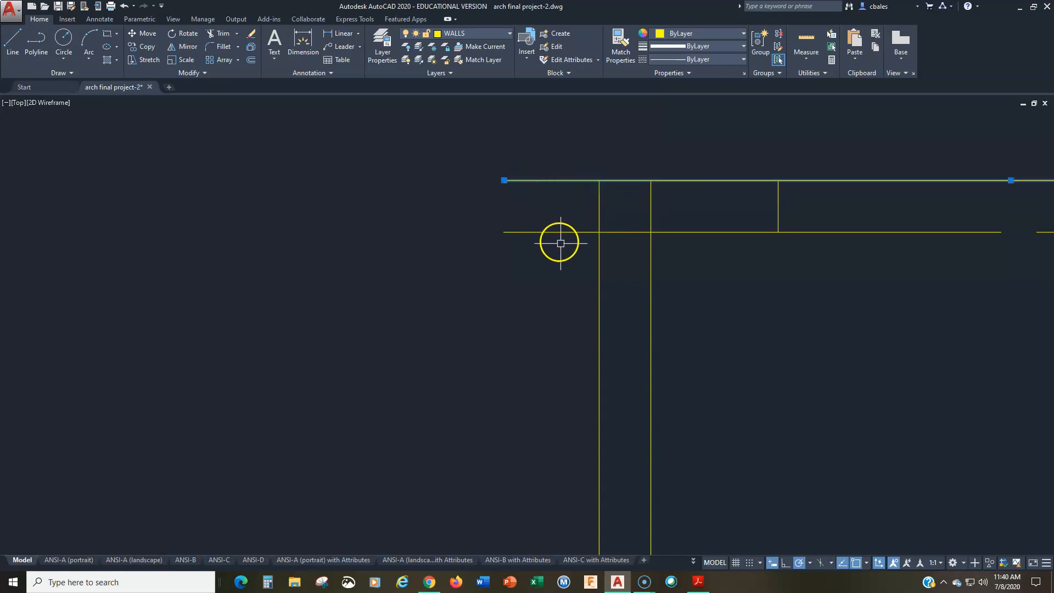
{"action": "key", "text": "Escape"}
Trim the crossing lines where the new vertical wall meets the upper exterior wall to form an open junction
{"action": "type", "text": "tr"}
{"action": "key", "text": "Return"}
{"action": "left_click", "coordinate": [648, 209]}
{"action": "left_click", "coordinate": [627, 231]}
{"action": "scroll", "coordinate": [625, 262], "scroll_direction": "down", "scroll_amount": 5}
{"action": "middle_click_drag", "start_coordinate": [624, 320], "coordinate": [523, 260]}
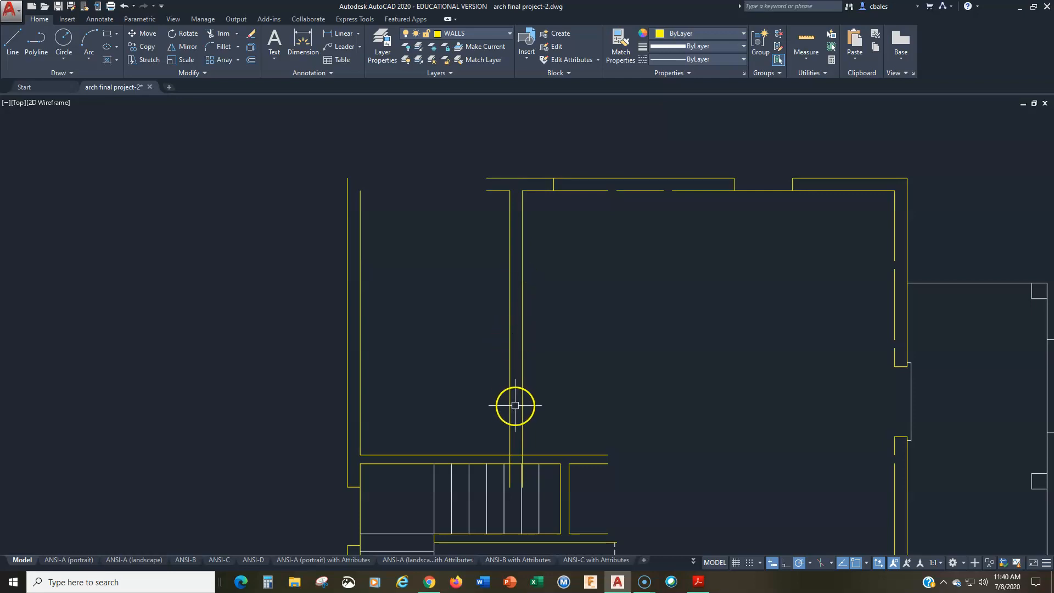
Trim the lower ends of the new vertical wall and open its junction with the wall above the stairs
{"action": "scroll", "coordinate": [532, 448], "scroll_direction": "up", "scroll_amount": 2}
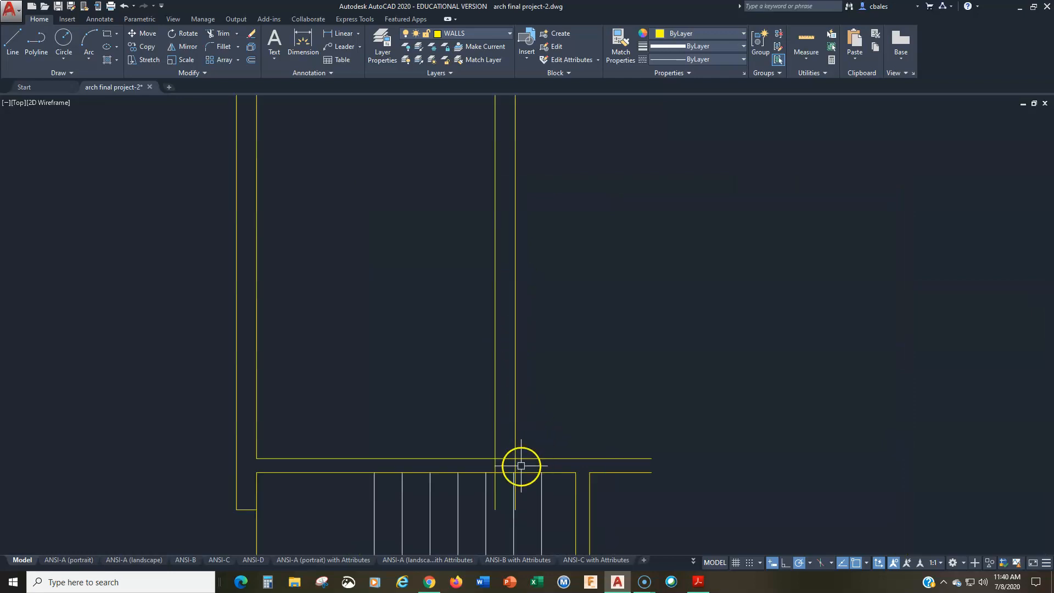
{"action": "type", "text": "tr"}
{"action": "key", "text": "Return"}
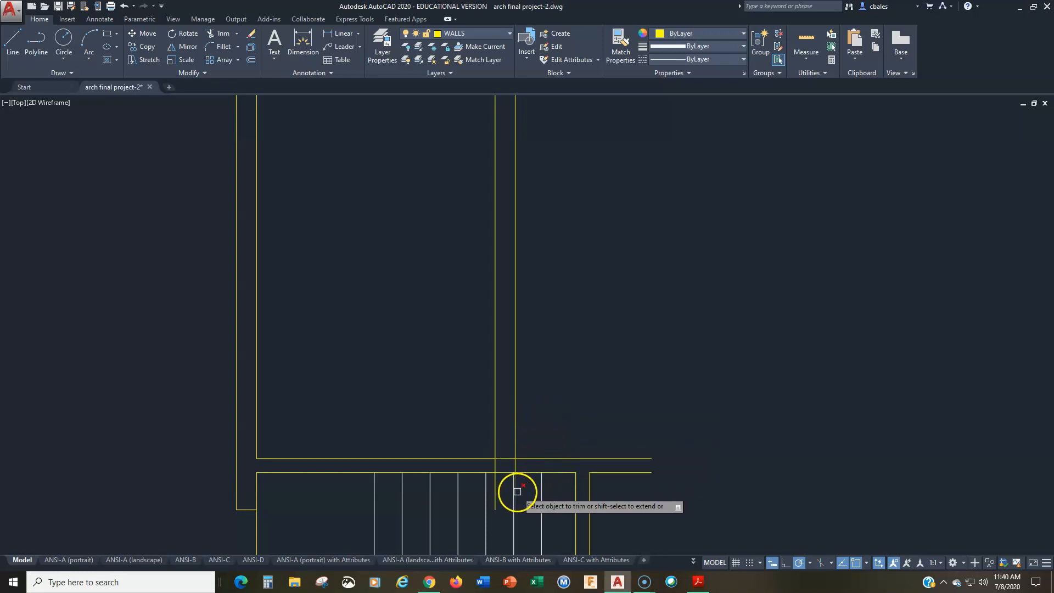
{"action": "left_click", "coordinate": [514, 465]}
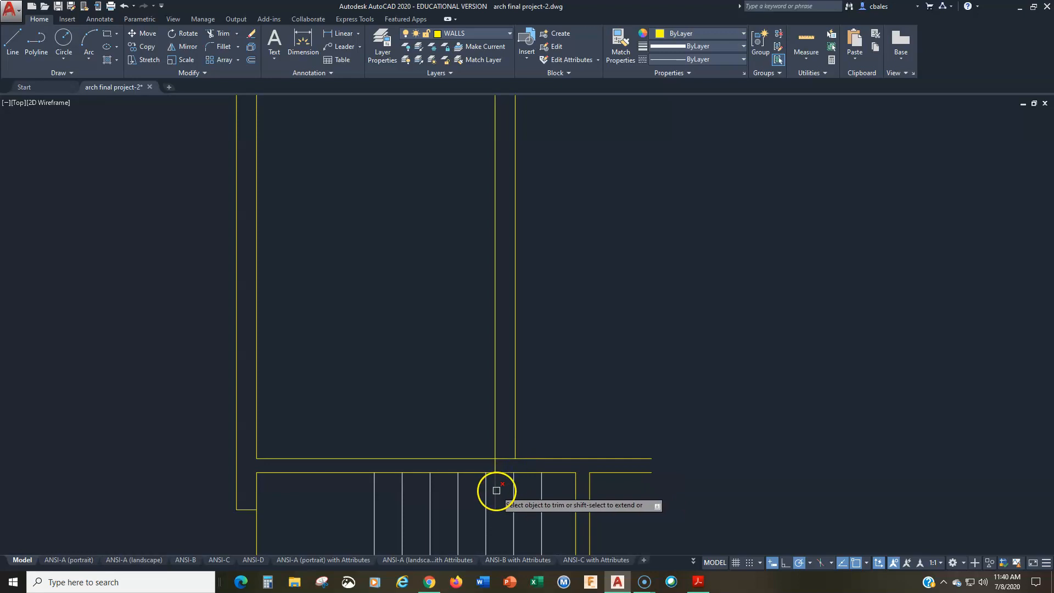
{"action": "left_click", "coordinate": [496, 466]}
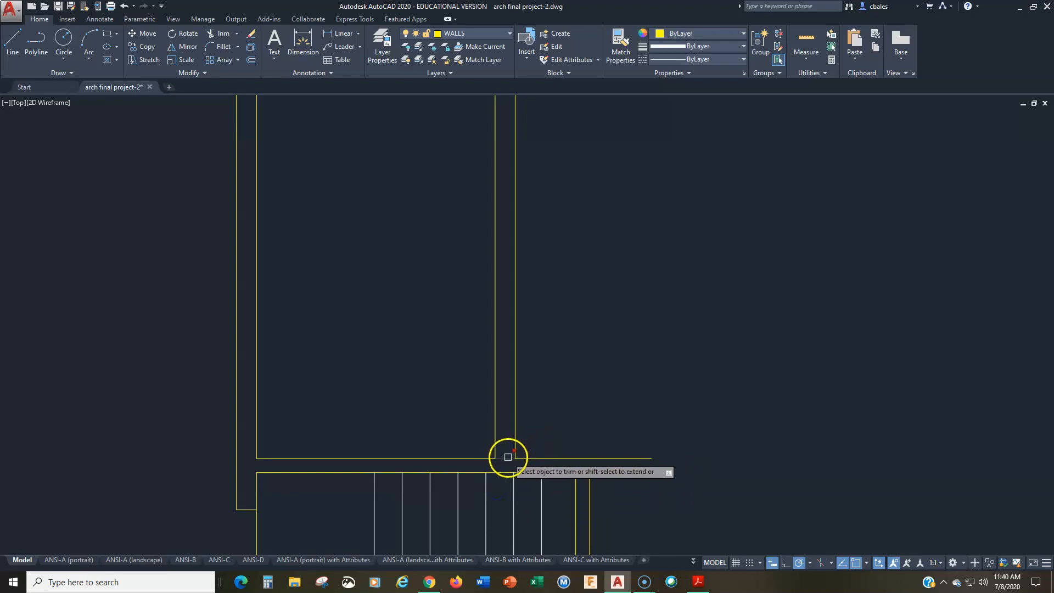
{"action": "key", "text": "Escape"}
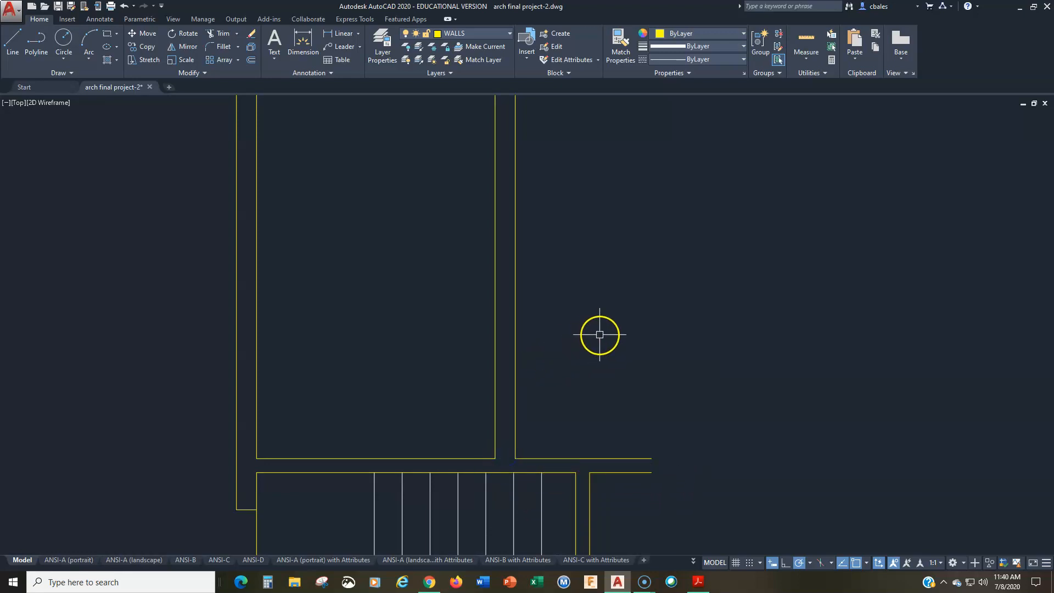
Draw a horizontal cutting line about 3'-11" long across the old left exterior wall, just above the stairs
{"action": "mouse_move", "coordinate": [330, 415]}
{"action": "middle_mouse_down"}
{"action": "mouse_move", "coordinate": [584, 401]}
{"action": "mouse_move", "coordinate": [586, 447]}
{"action": "middle_mouse_up"}
{"action": "scroll", "coordinate": [582, 412], "scroll_direction": "down", "scroll_amount": 2}
{"action": "middle_click_drag", "start_coordinate": [583, 411], "coordinate": [577, 433]}
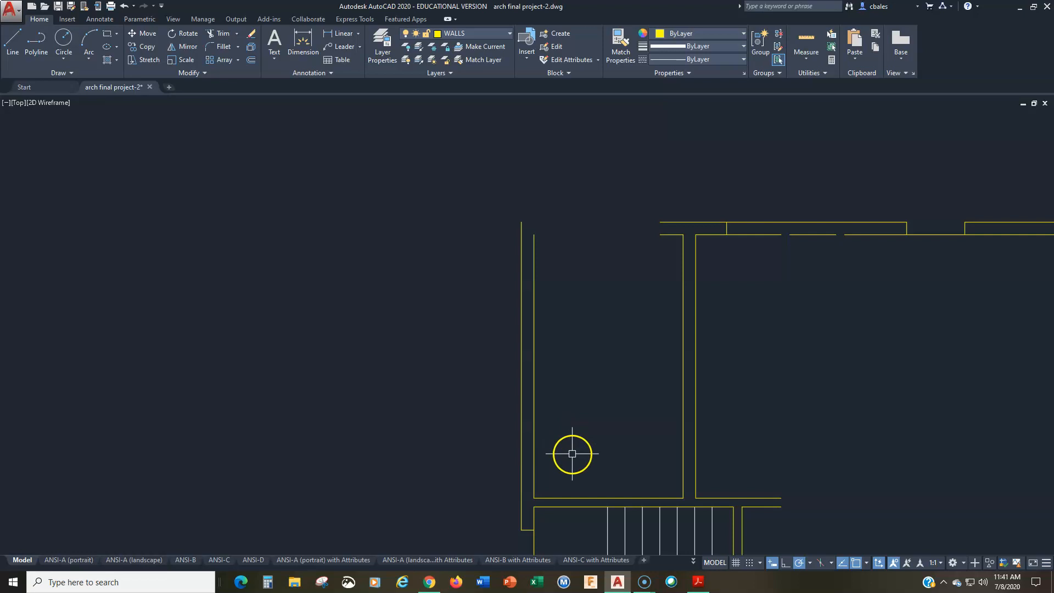
{"action": "key", "text": "l"}
{"action": "key", "text": "Return"}
{"action": "left_click", "coordinate": [566, 465]}
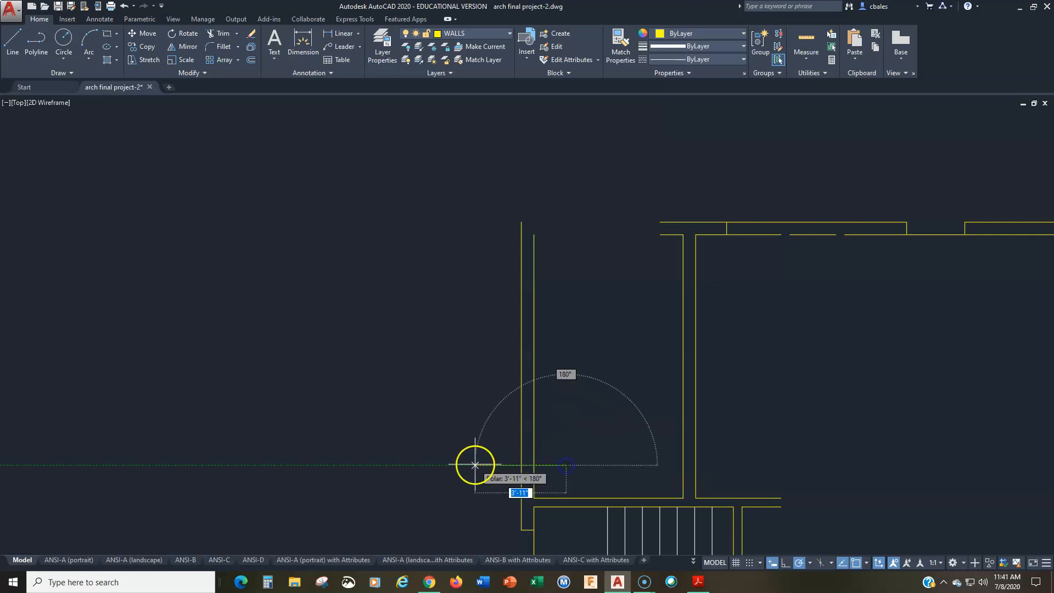
{"action": "left_click", "coordinate": [475, 465]}
{"action": "key", "text": "Return"}
Trim away the old left exterior wall lines above the cutting line and remove the cutting line
{"action": "type", "text": "tr"}
{"action": "key", "text": "Return"}
{"action": "key", "text": "Return"}
{"action": "left_click", "coordinate": [561, 210]}
{"action": "left_click", "coordinate": [516, 325]}
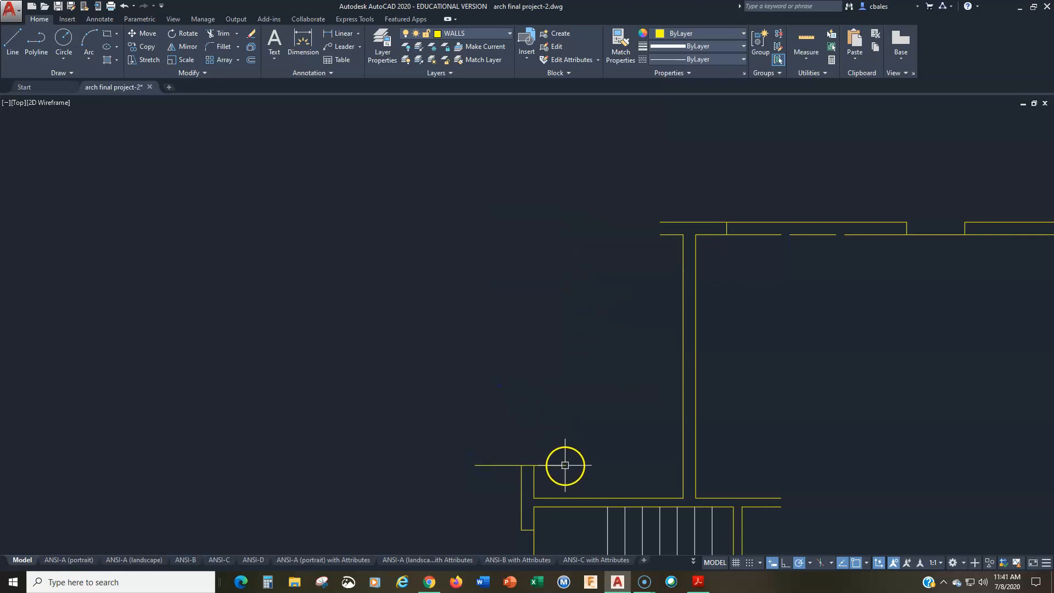
{"action": "scroll", "coordinate": [582, 343], "scroll_direction": "down", "scroll_amount": 3}
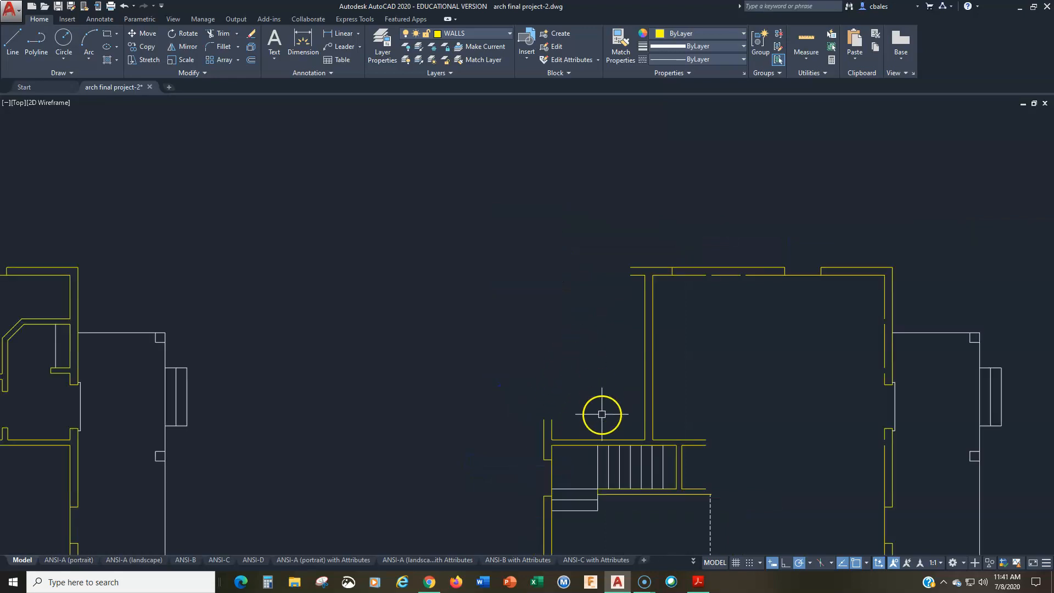
{"action": "middle_click_drag", "start_coordinate": [600, 414], "coordinate": [424, 331]}
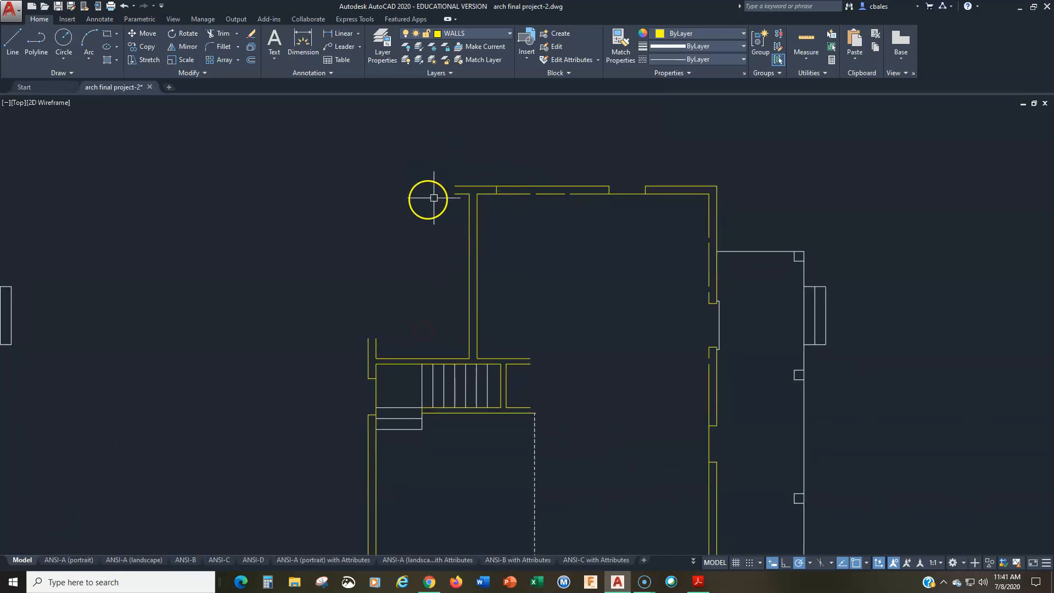
Erase the leftover jamb line and the two broken inner line pieces in the upper exterior wall, between the new vertical wall and the opening
{"action": "left_click", "coordinate": [479, 171]}
{"action": "left_click", "coordinate": [513, 211]}
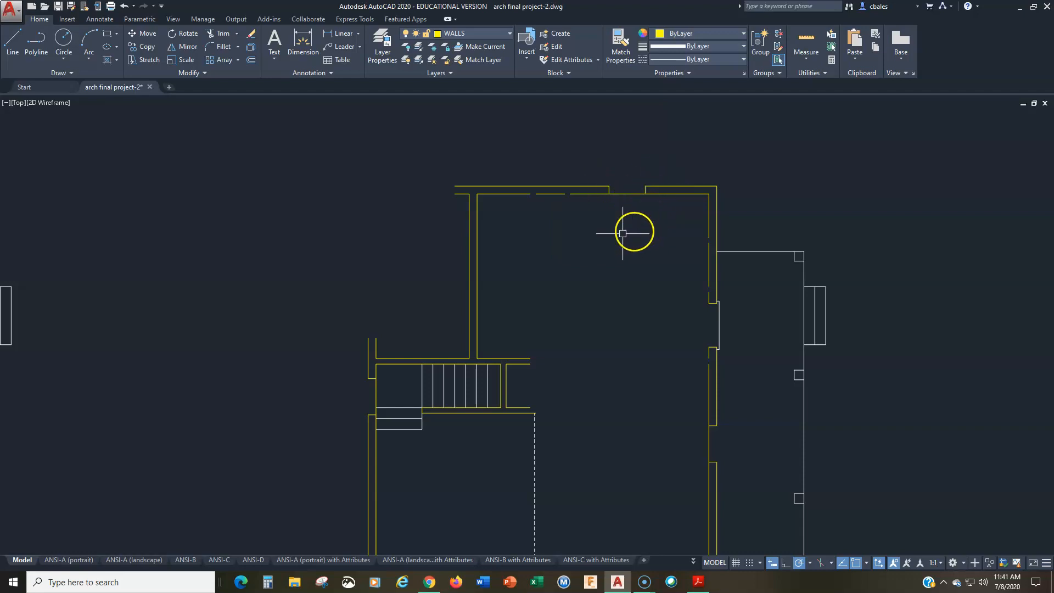
{"action": "scroll", "coordinate": [609, 197], "scroll_direction": "up", "scroll_amount": 4}
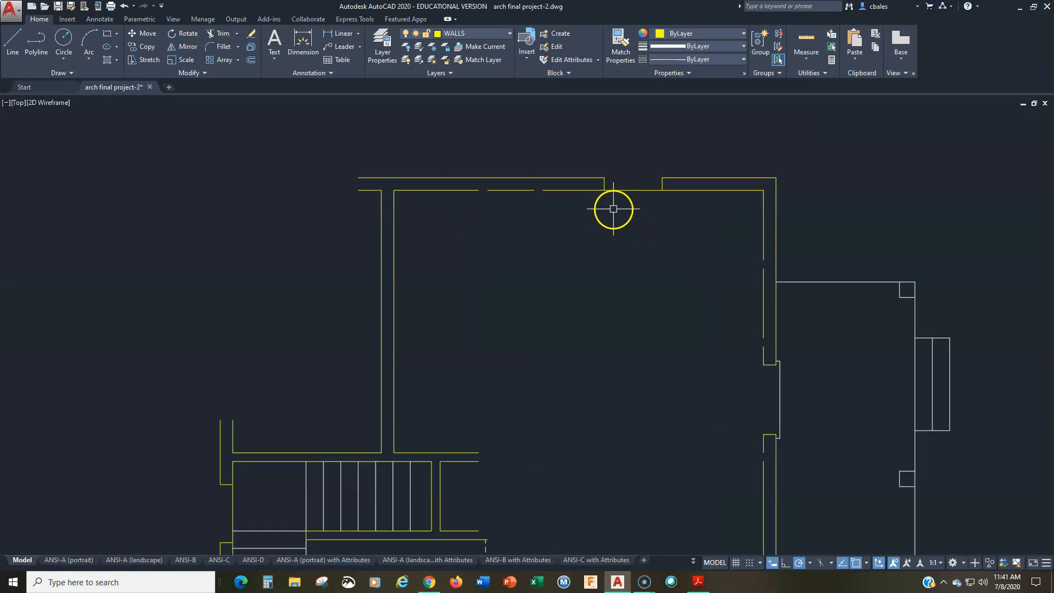
{"action": "middle_click_drag", "start_coordinate": [608, 221], "coordinate": [555, 336]}
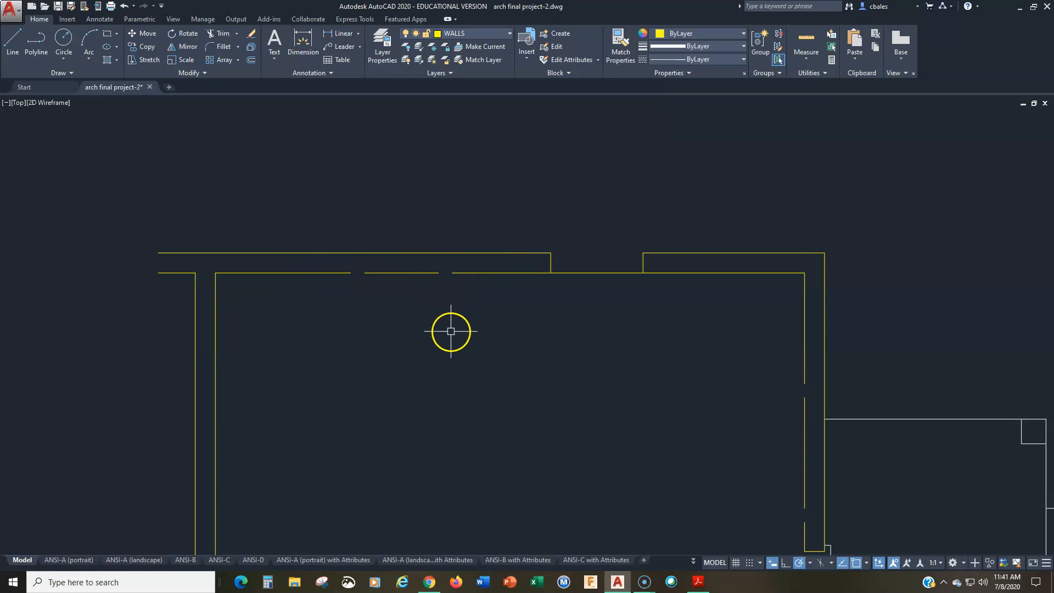
{"action": "left_click", "coordinate": [398, 315]}
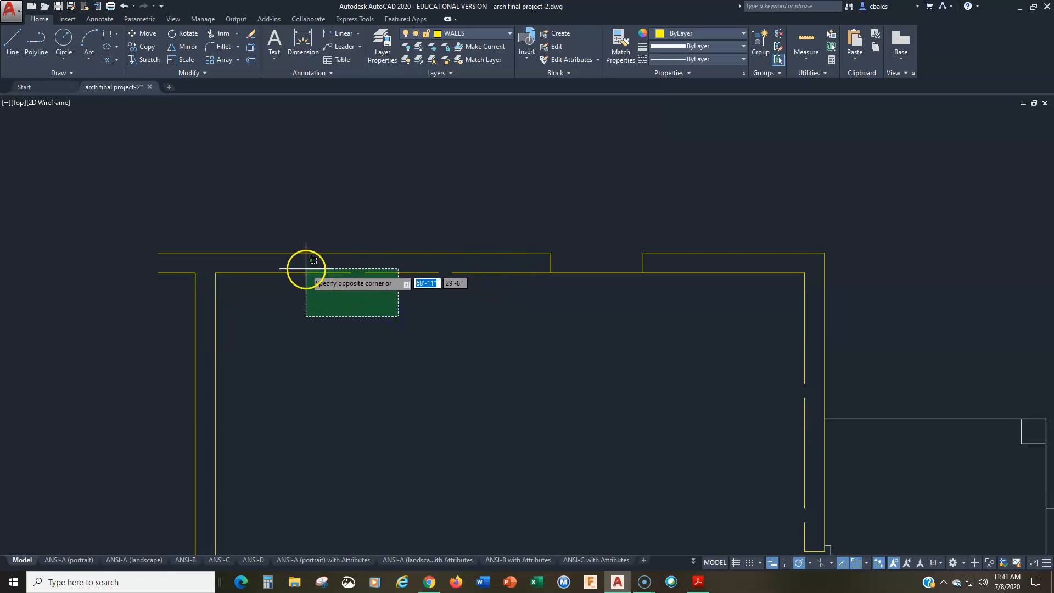
{"action": "left_click", "coordinate": [306, 268]}
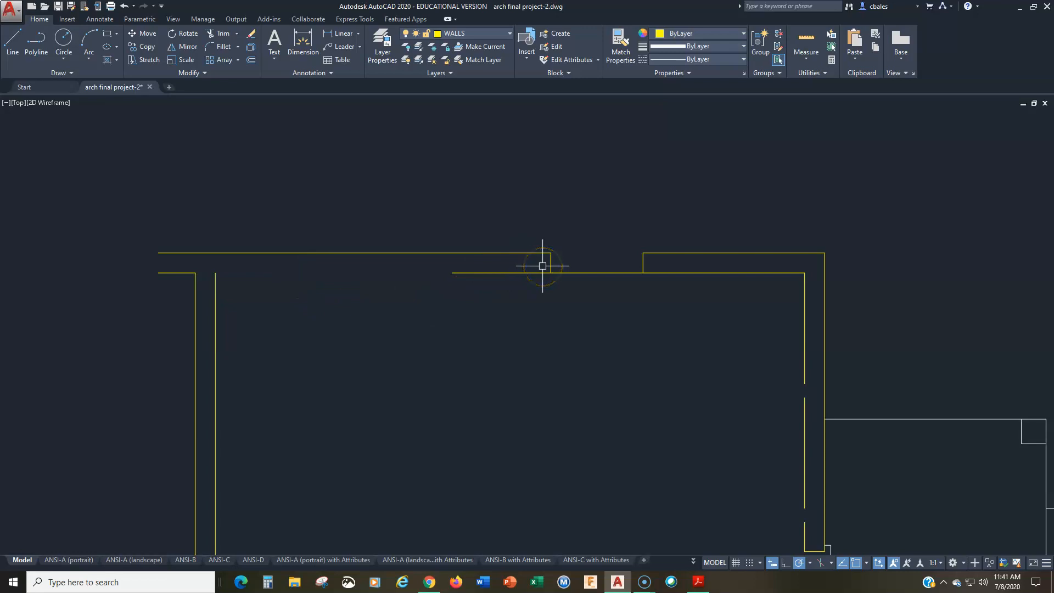
Close the opening in the upper exterior wall by erasing its end lines and outer right segment, and extending the remaining lines across
{"action": "left_click", "coordinate": [676, 252]}
{"action": "key", "text": "Escape"}
{"action": "left_click", "coordinate": [512, 236]}
{"action": "left_click", "coordinate": [650, 283]}
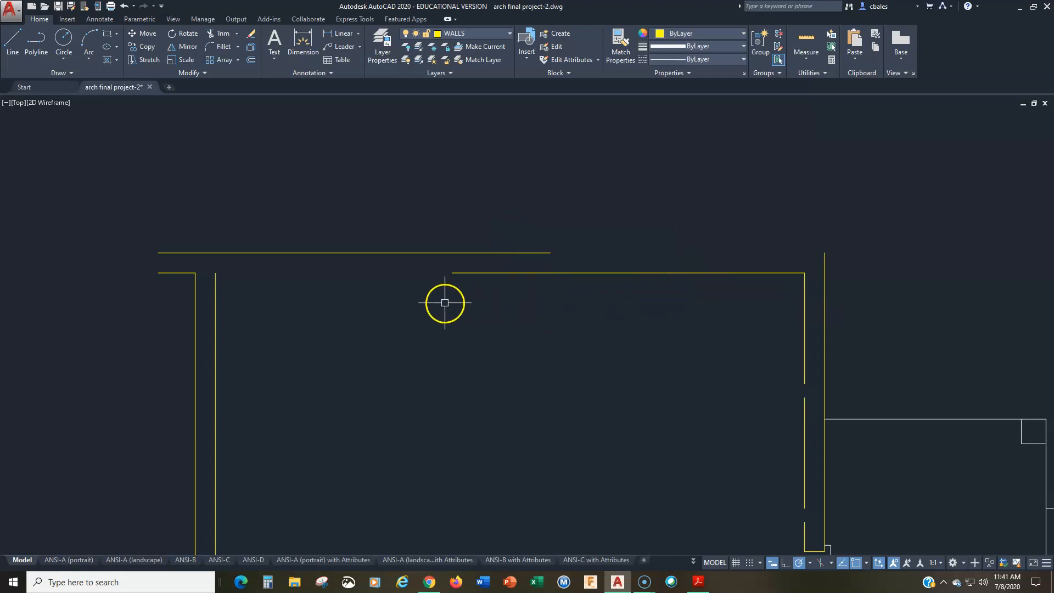
{"action": "left_click", "coordinate": [465, 272]}
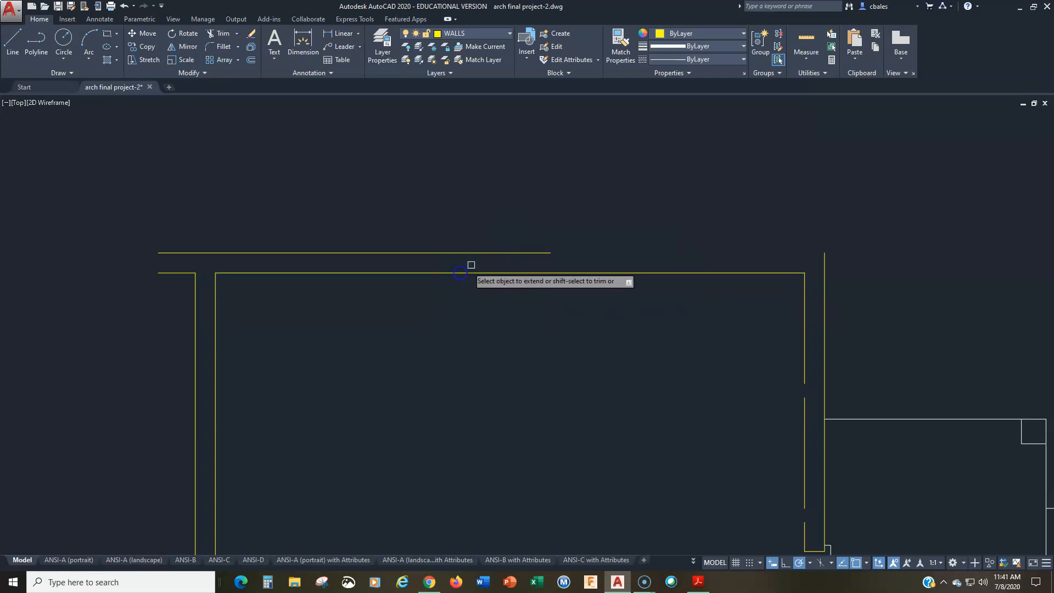
{"action": "left_click", "coordinate": [519, 254]}
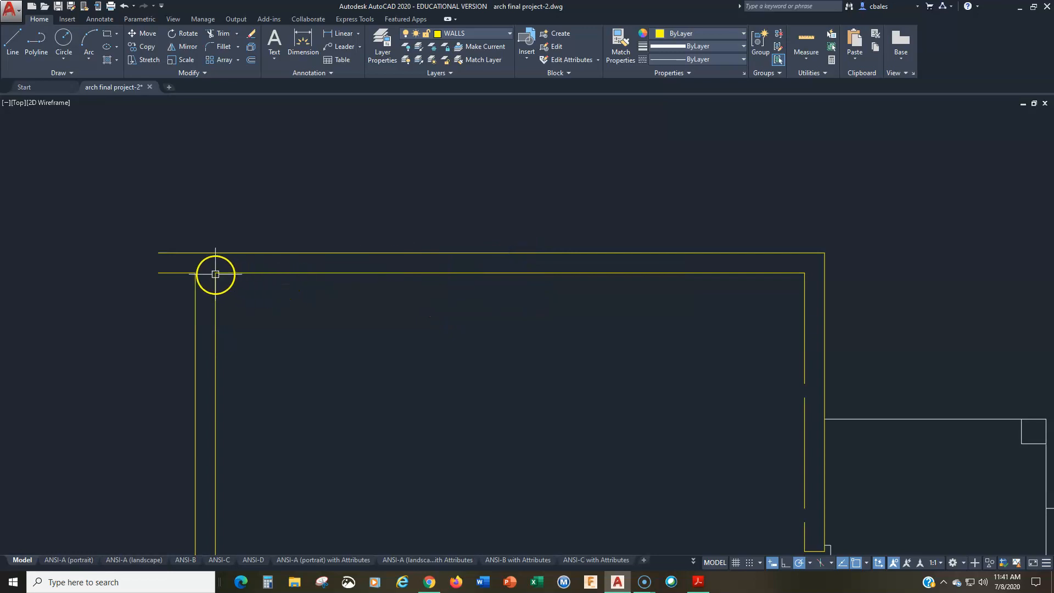
Replace the broken inner line pieces of the right exterior wall above the door opening by extending the upper piece down to the opening
{"action": "scroll", "coordinate": [700, 384], "scroll_direction": "down", "scroll_amount": 2}
{"action": "middle_click_drag", "start_coordinate": [701, 400], "coordinate": [607, 318]}
{"action": "scroll", "coordinate": [607, 318], "scroll_direction": "up", "scroll_amount": 3}
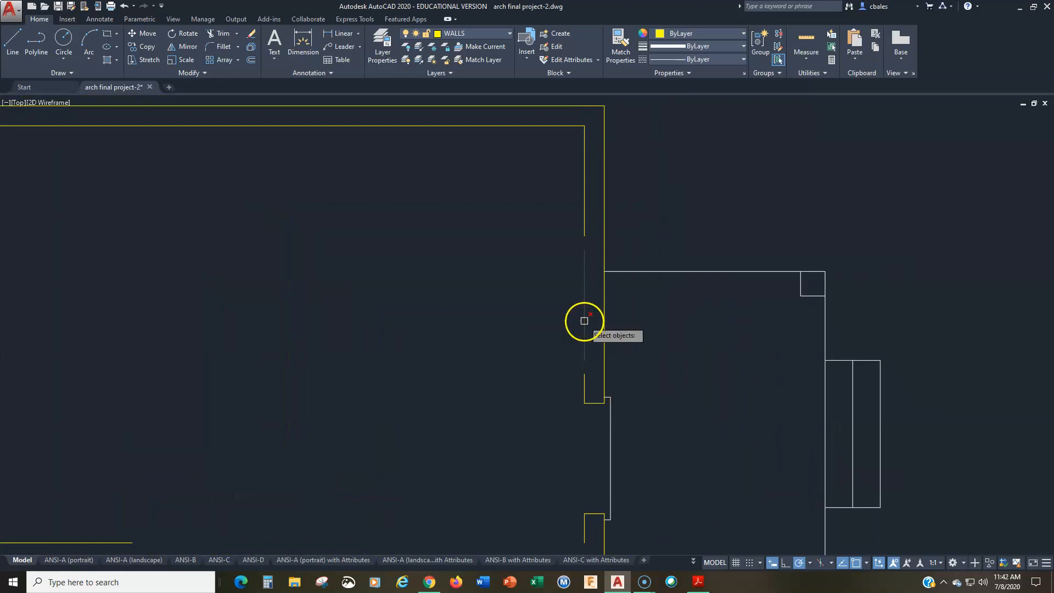
{"action": "right_click", "coordinate": [586, 384]}
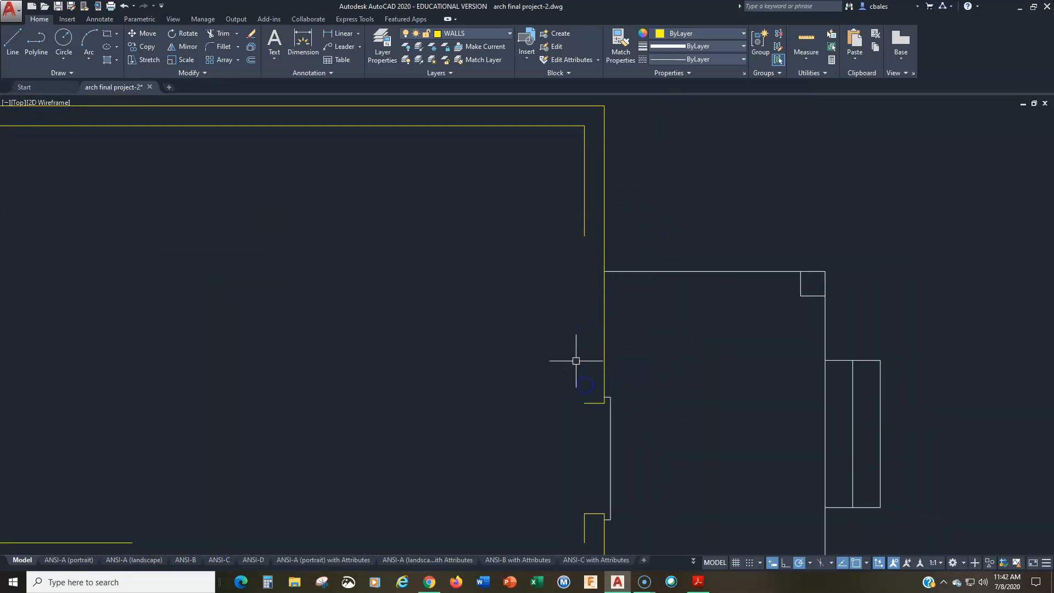
{"action": "key", "text": "ctrl+z"}
{"action": "scroll", "coordinate": [534, 385], "scroll_direction": "down", "scroll_amount": 2}
{"action": "scroll", "coordinate": [534, 385], "scroll_direction": "down", "scroll_amount": 2}
{"action": "middle_click_drag", "start_coordinate": [517, 394], "coordinate": [558, 325]}
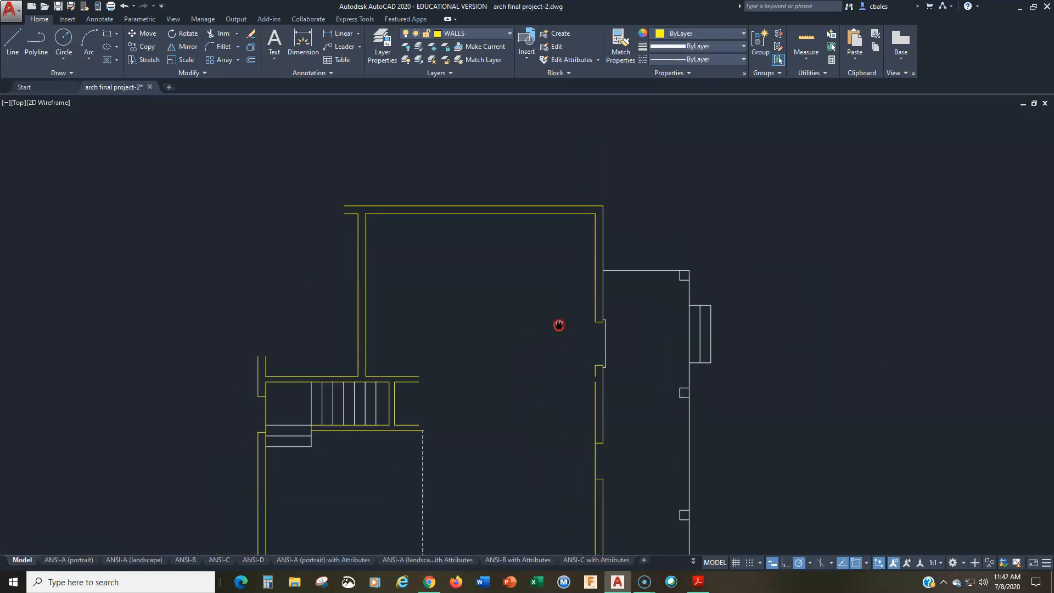
Erase the door opening's end lines, threshold and adjoining short inner line piece from the right exterior wall
{"action": "scroll", "coordinate": [615, 357], "scroll_direction": "up", "scroll_amount": 2}
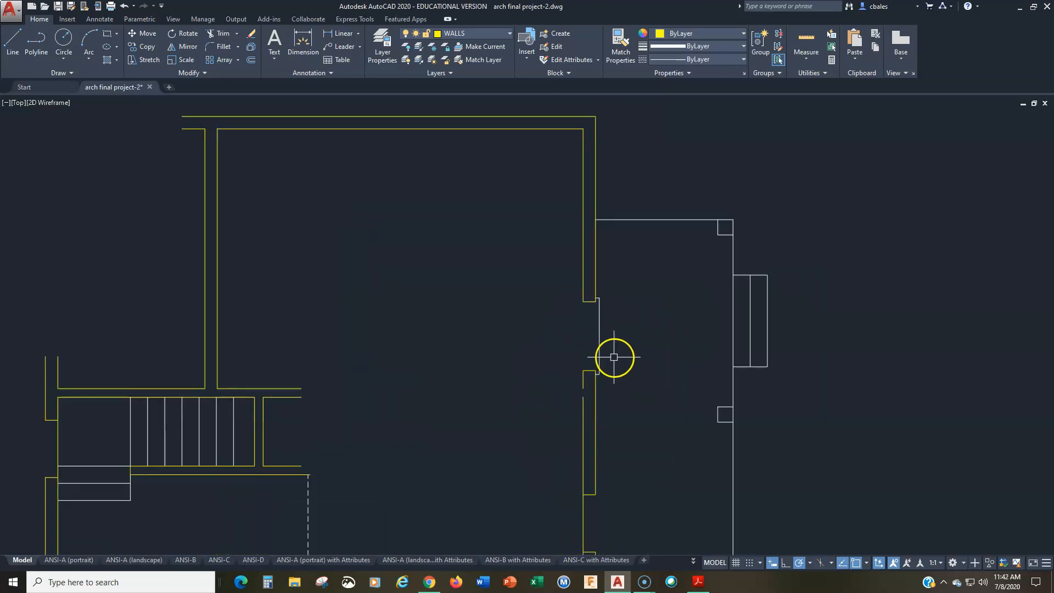
{"action": "left_click", "coordinate": [547, 279]}
{"action": "left_click", "coordinate": [619, 399]}
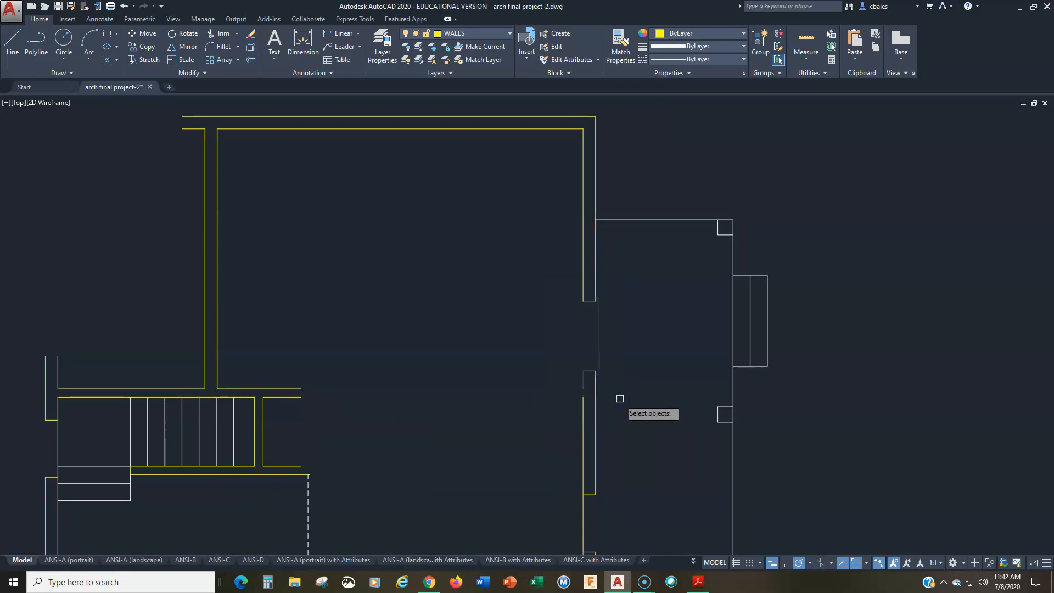
{"action": "right_click", "coordinate": [620, 397]}
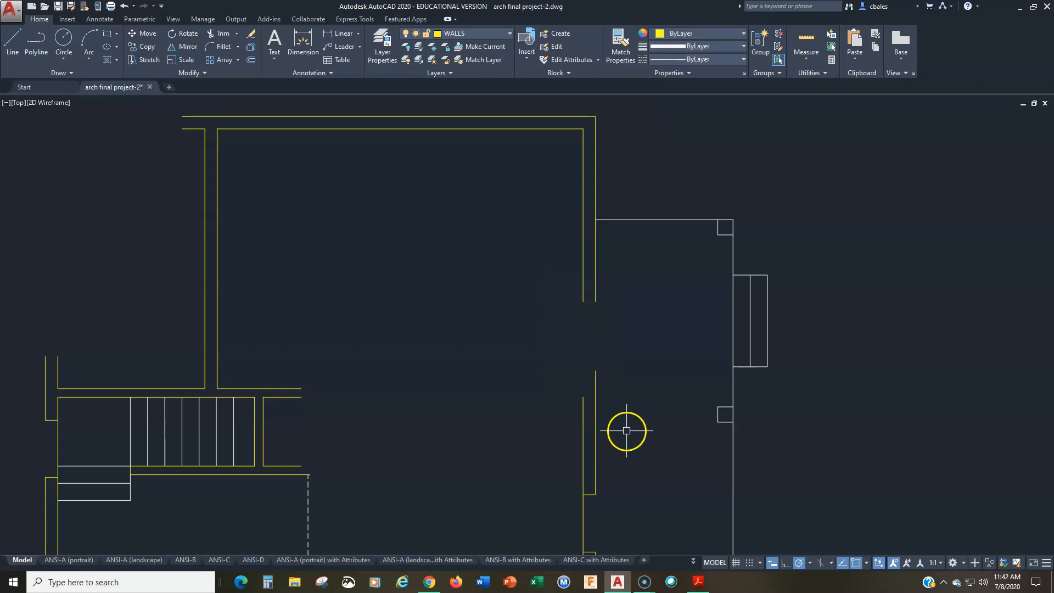
Erase the end lines of the lower window opening in the right exterior wall and the outer line piece between the two openings
{"action": "middle_click_drag", "start_coordinate": [627, 431], "coordinate": [621, 317]}
{"action": "left_click", "coordinate": [555, 367]}
{"action": "left_click", "coordinate": [611, 443]}
{"action": "right_click", "coordinate": [609, 438]}
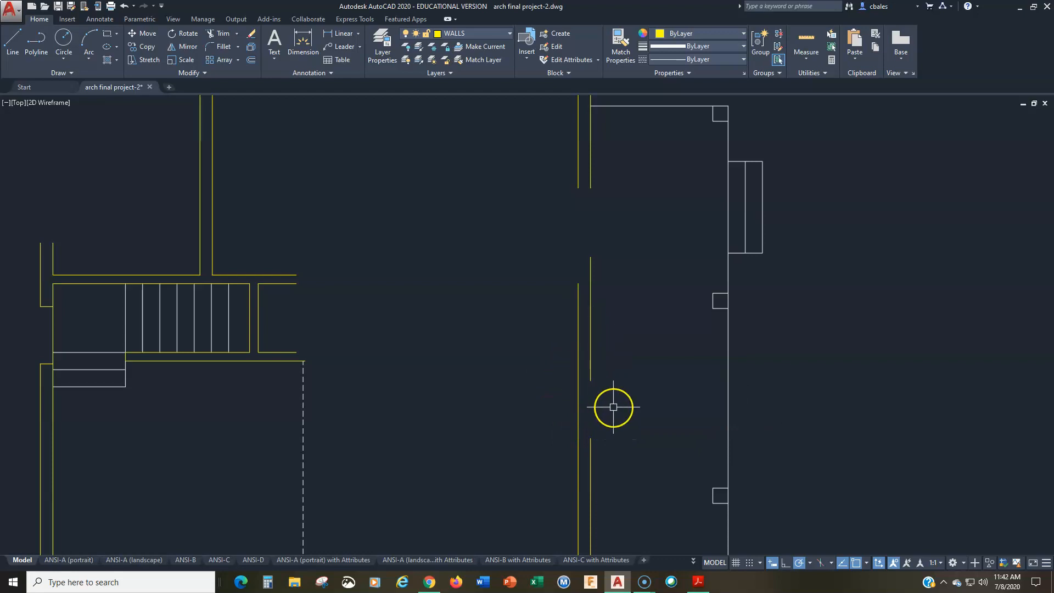
{"action": "scroll", "coordinate": [614, 407], "scroll_direction": "down", "scroll_amount": 2}
{"action": "middle_click_drag", "start_coordinate": [613, 407], "coordinate": [594, 332]}
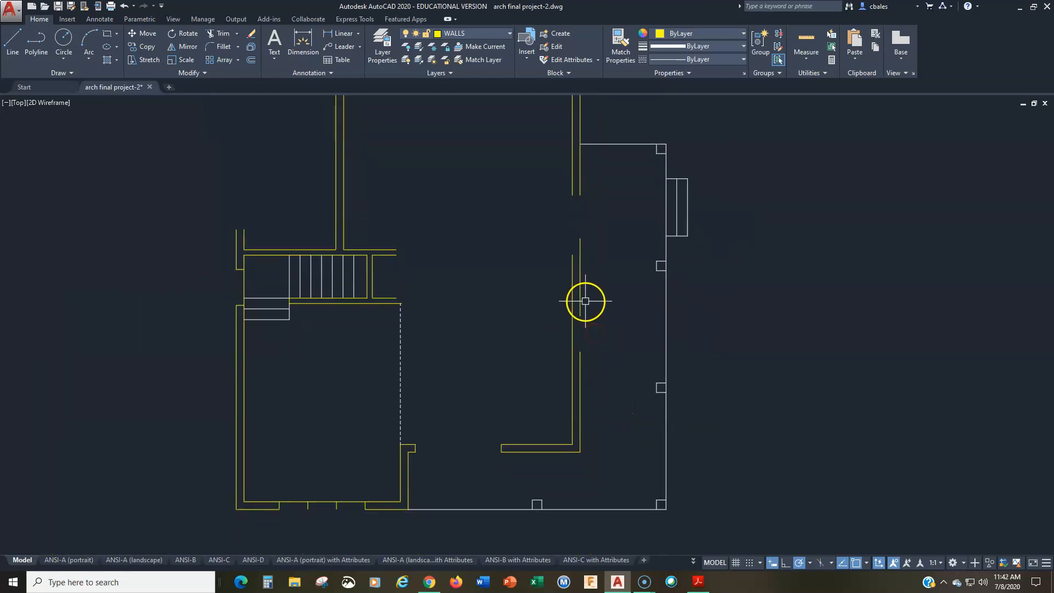
{"action": "right_click", "coordinate": [582, 324]}
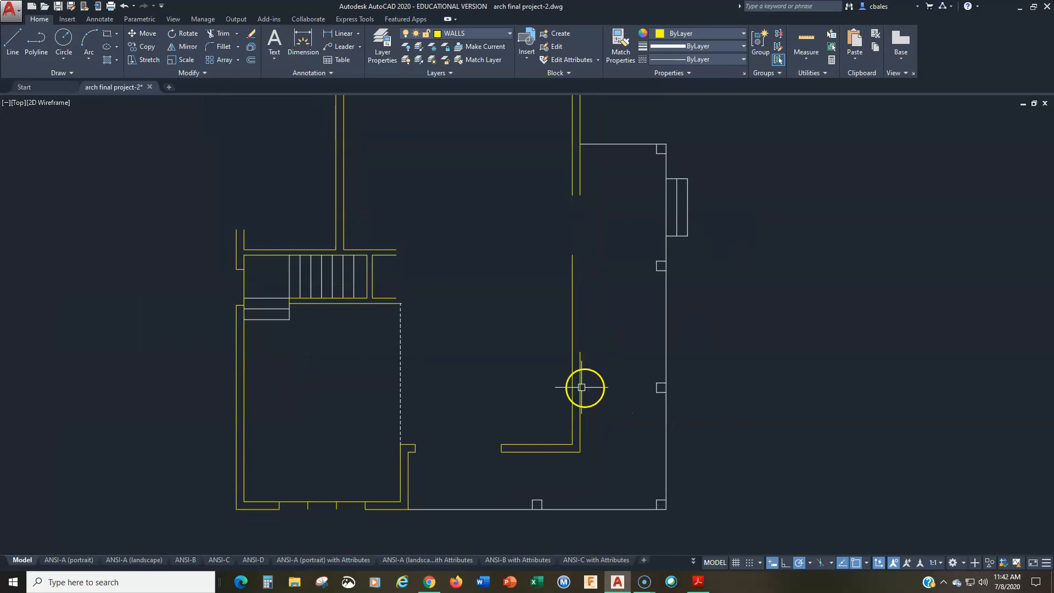
Erase the lower inner piece of the right exterior wall and extend the upper wall lines down to close both former openings
{"action": "left_click", "coordinate": [581, 193]}
{"action": "key", "text": "Escape"}
{"action": "key", "text": "Return"}
{"action": "left_click", "coordinate": [572, 320]}
{"action": "key", "text": "Return"}
{"action": "type", "text": "ex"}
{"action": "key", "text": "Return"}
{"action": "key", "text": "Return"}
{"action": "left_click", "coordinate": [573, 183]}
{"action": "key", "text": "Escape"}
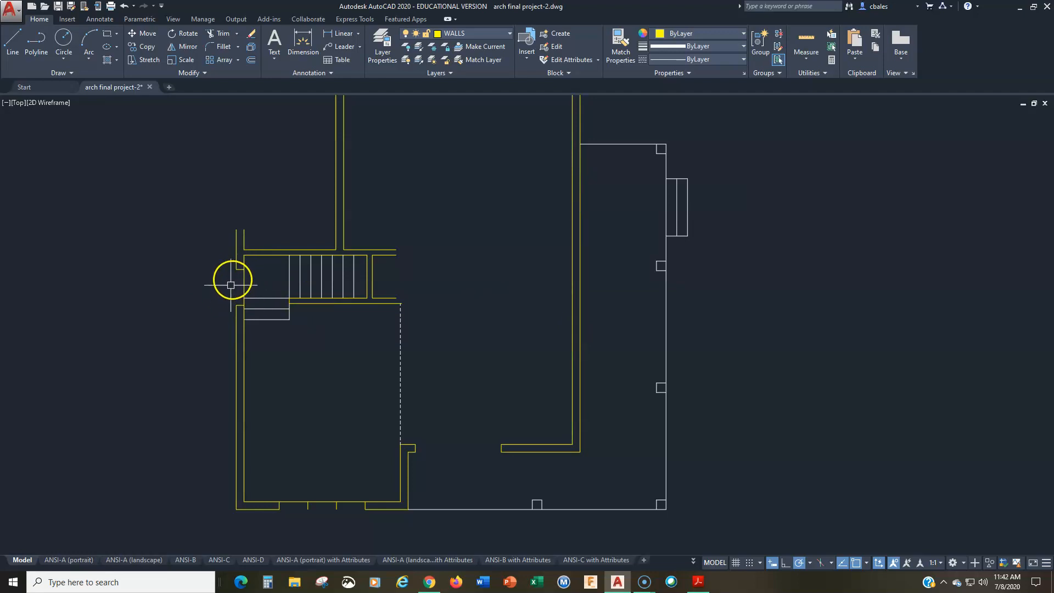
Following the bedroom width in the reference PDF, offset the inner line of the left bedroom wall 11'-7 1/2" into the room
{"action": "mouse_move", "coordinate": [511, 281]}
{"action": "middle_mouse_down"}
{"action": "mouse_move", "coordinate": [522, 414]}
{"action": "mouse_move", "coordinate": [525, 336]}
{"action": "middle_mouse_up"}
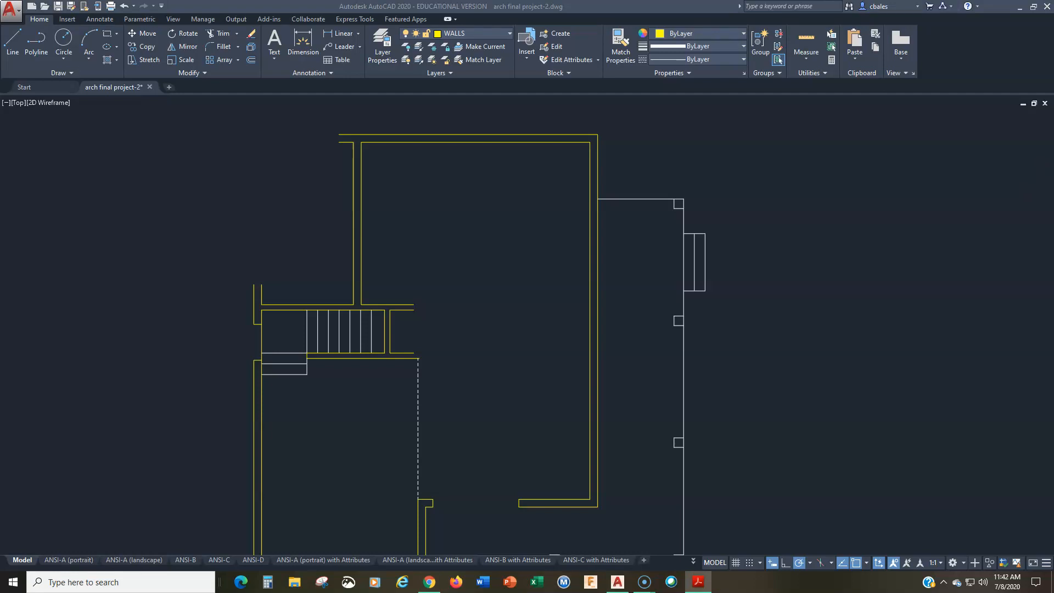
{"action": "left_click_drag", "start_coordinate": [1053, 60], "coordinate": [543, 34]}
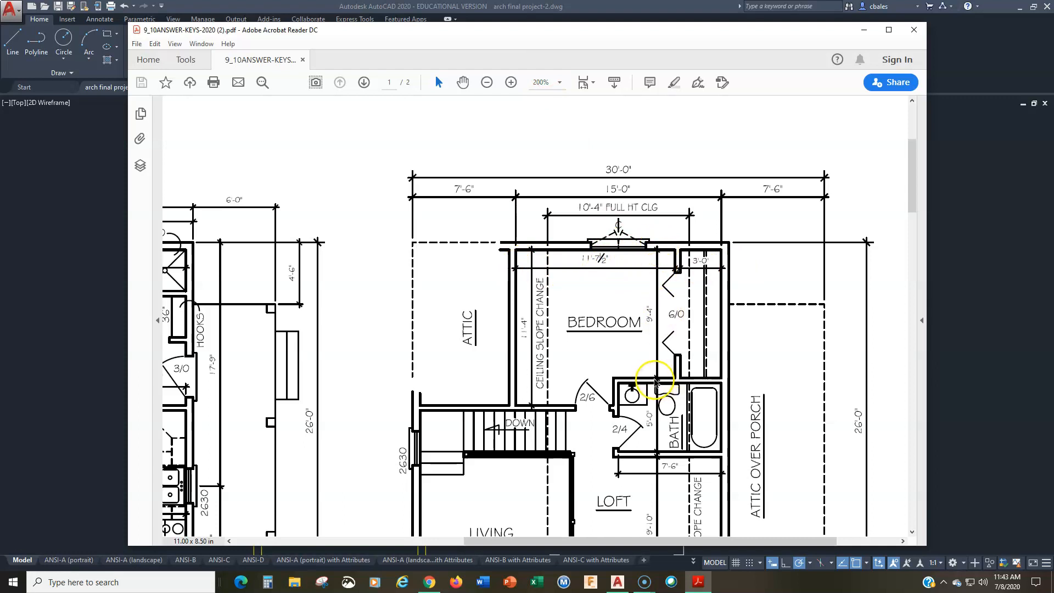
{"action": "left_click_drag", "start_coordinate": [504, 31], "coordinate": [1053, 27]}
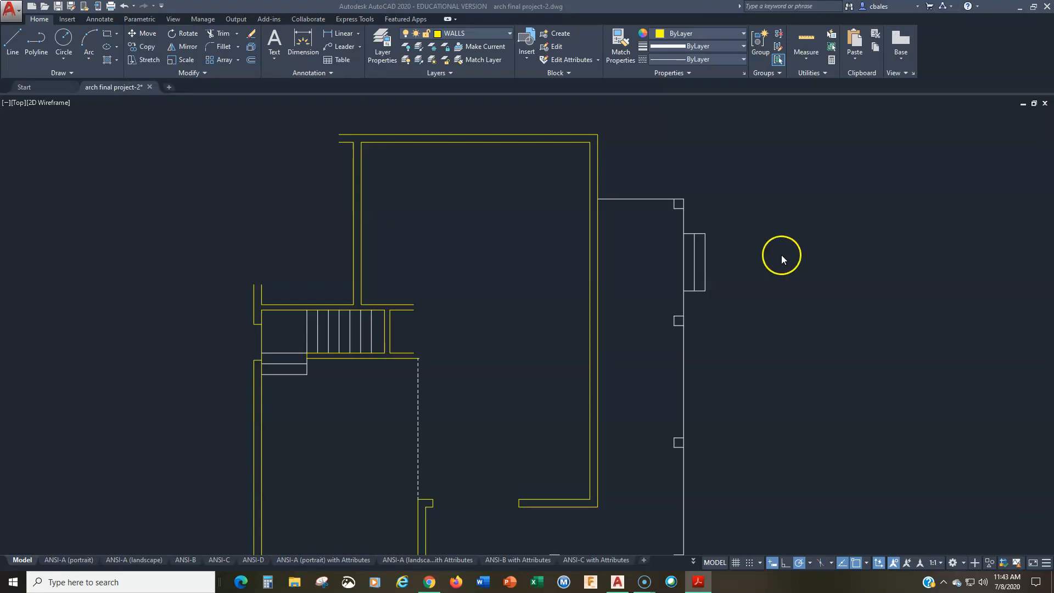
{"action": "left_click", "coordinate": [505, 225]}
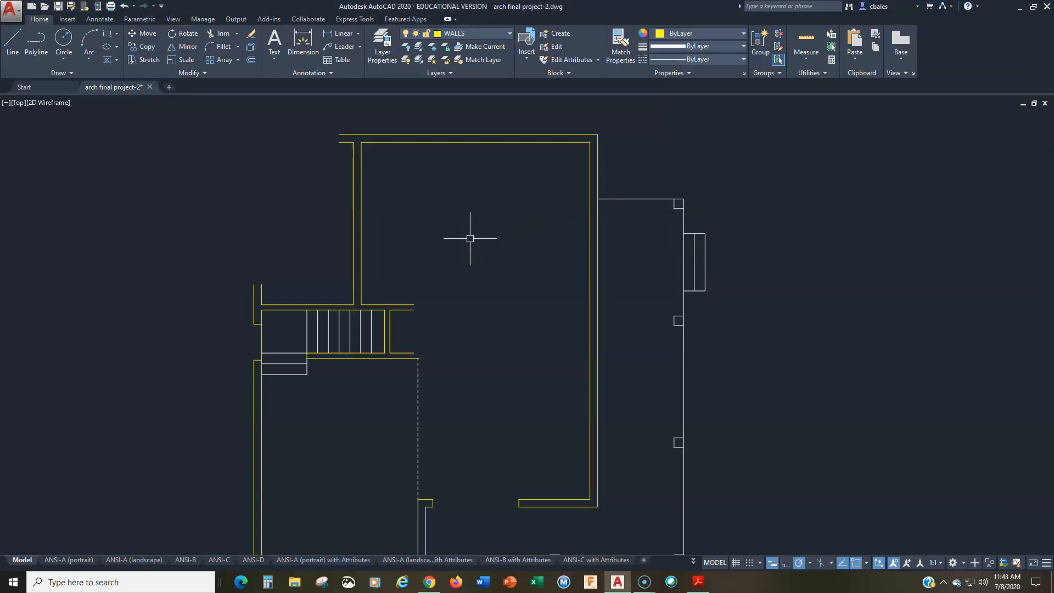
{"action": "type", "text": "o"}
{"action": "key", "text": "Return"}
{"action": "type", "text": "11'7"}
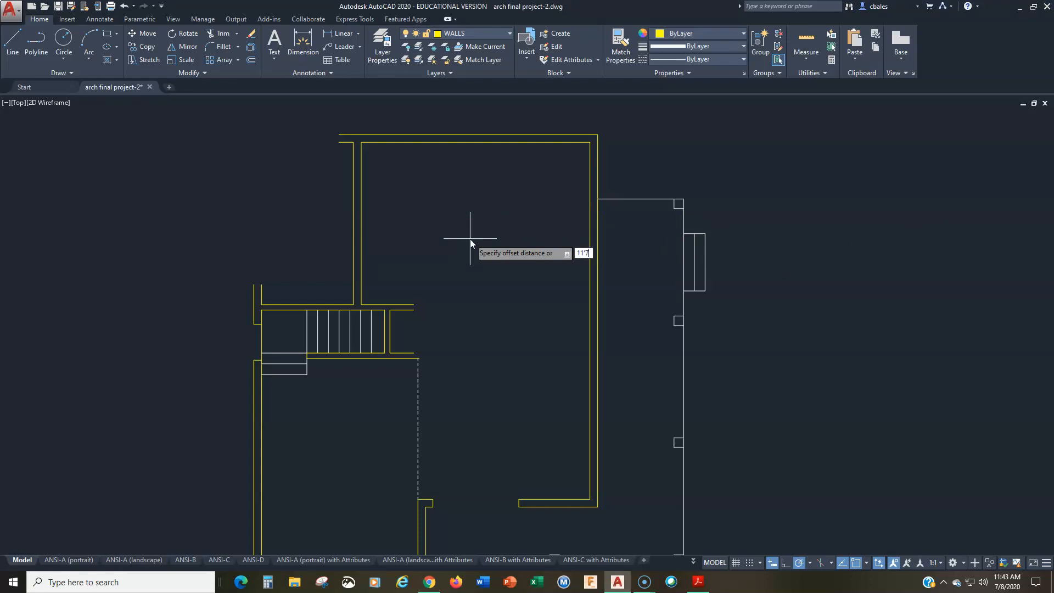
{"action": "type", "text": "-1/2"}
{"action": "key", "text": "Return"}
{"action": "left_click", "coordinate": [361, 225]}
{"action": "left_click", "coordinate": [398, 231]}
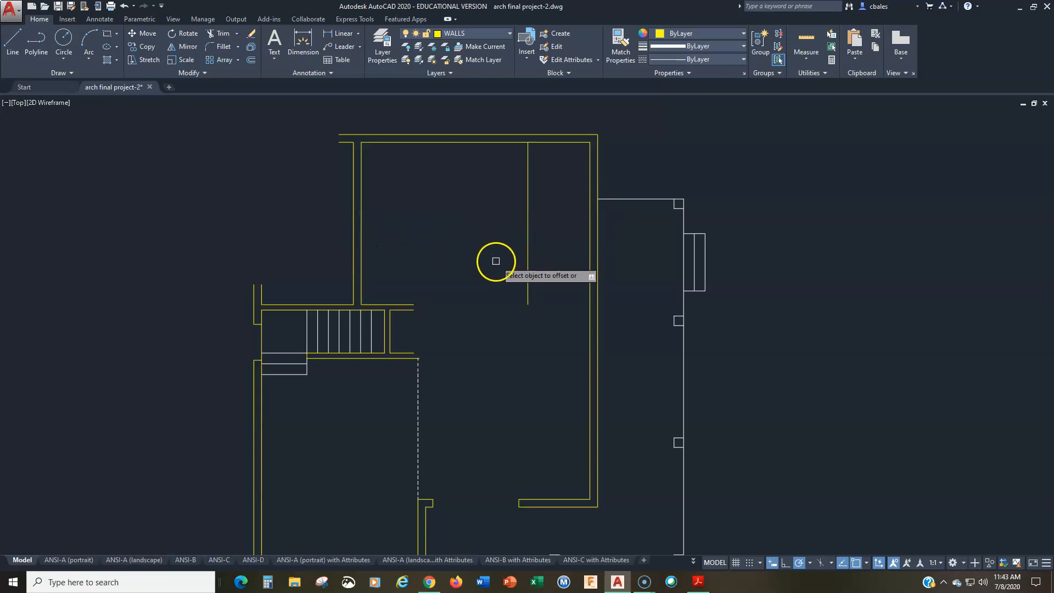
{"action": "key", "text": "Escape"}
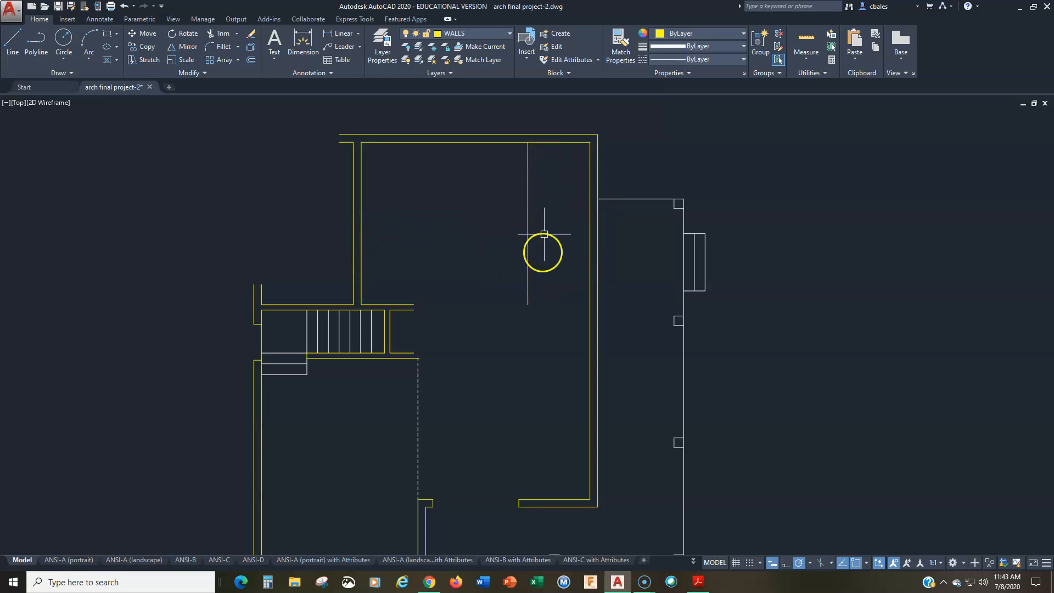
Offset the new closet wall line 4 1/2" toward the right exterior wall to give the wall its thickness
{"action": "key", "text": "Return"}
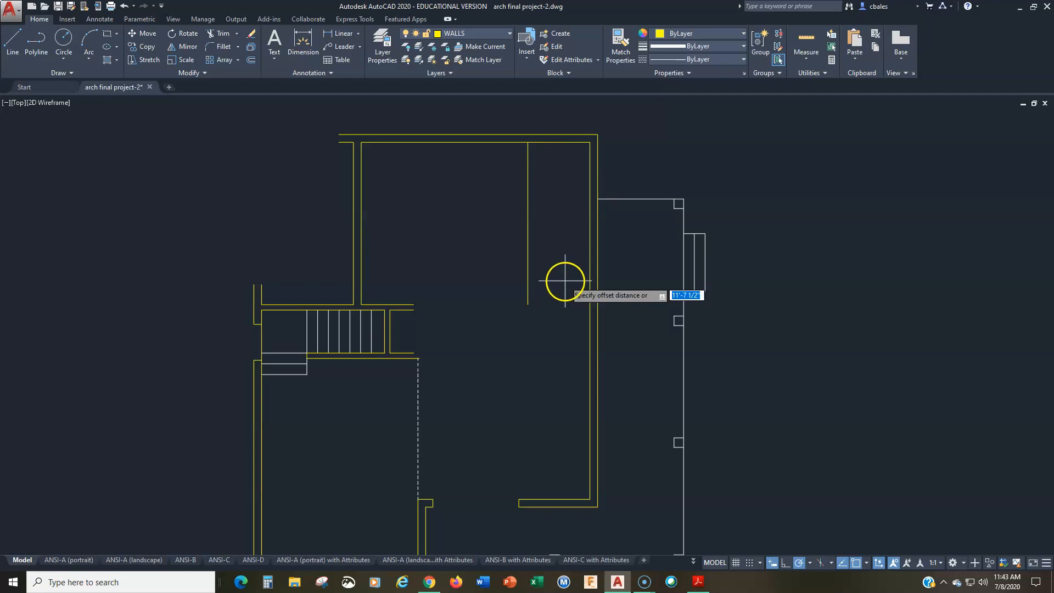
{"action": "type", "text": "5"}
{"action": "key", "text": "Return"}
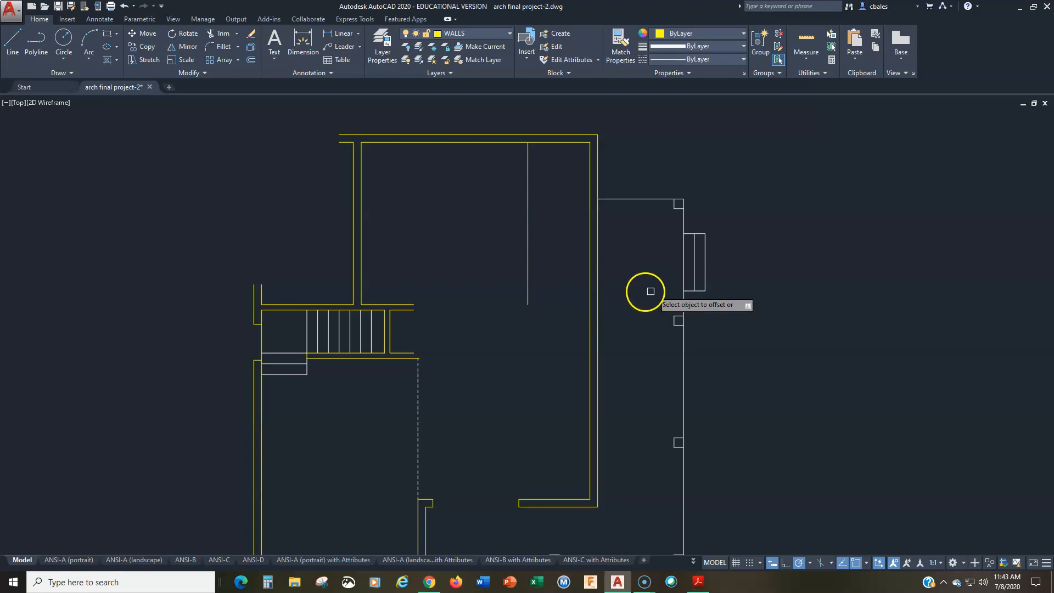
{"action": "left_click", "coordinate": [528, 263]}
{"action": "left_click", "coordinate": [557, 283]}
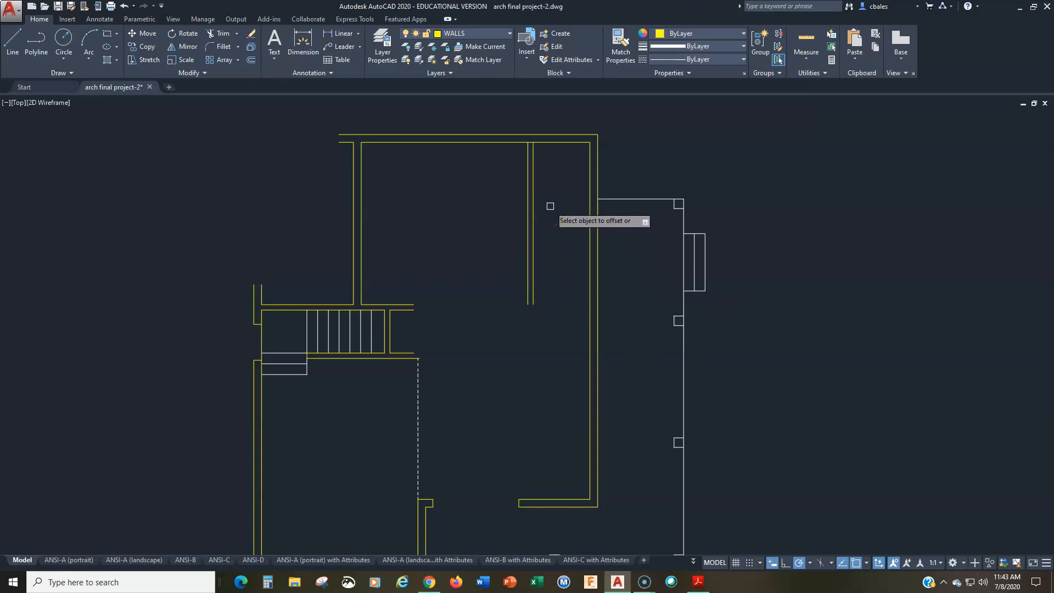
{"action": "key", "text": "Return"}
Offset the inner line of the upper exterior wall 9'-4" down into the bedroom to place the wall above the bathroom
{"action": "key", "text": "Return"}
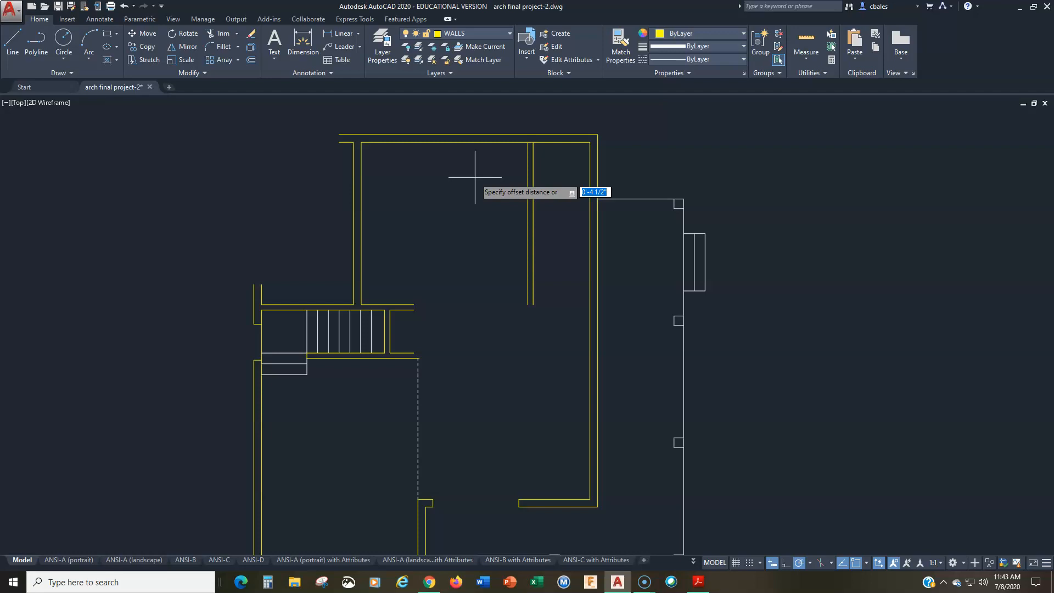
{"action": "type", "text": "9"}
{"action": "key", "text": "Return"}
{"action": "left_click", "coordinate": [502, 143]}
{"action": "left_click", "coordinate": [502, 180]}
{"action": "key", "text": "Return"}
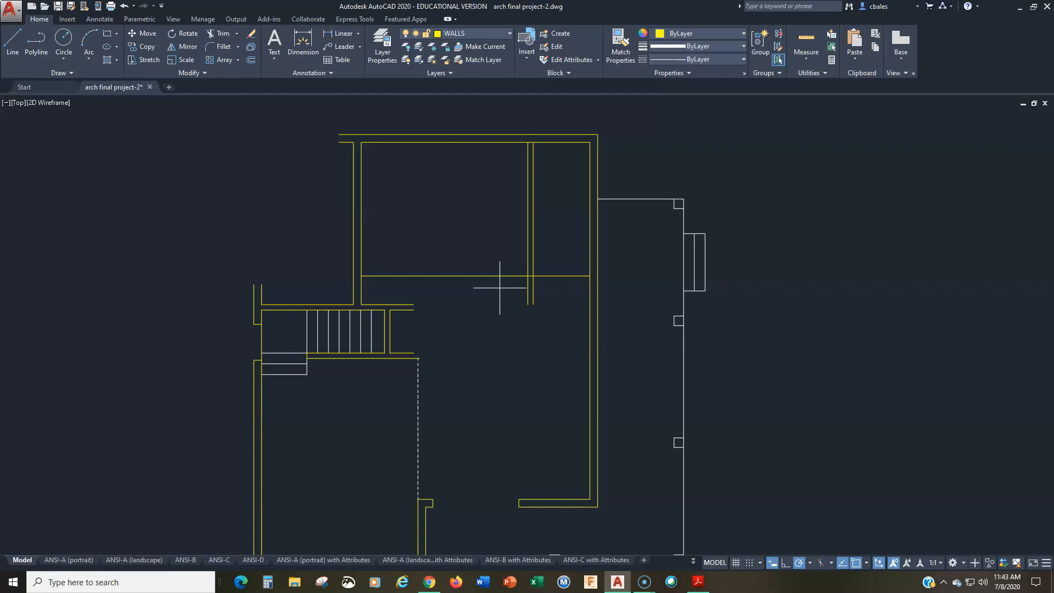
Offset the new horizontal wall line 4 1/2" downward to form the wall's second face
{"action": "key", "text": "Return"}
{"action": "key", "text": "Return"}
{"action": "left_click", "coordinate": [506, 277]}
{"action": "left_click", "coordinate": [506, 301]}
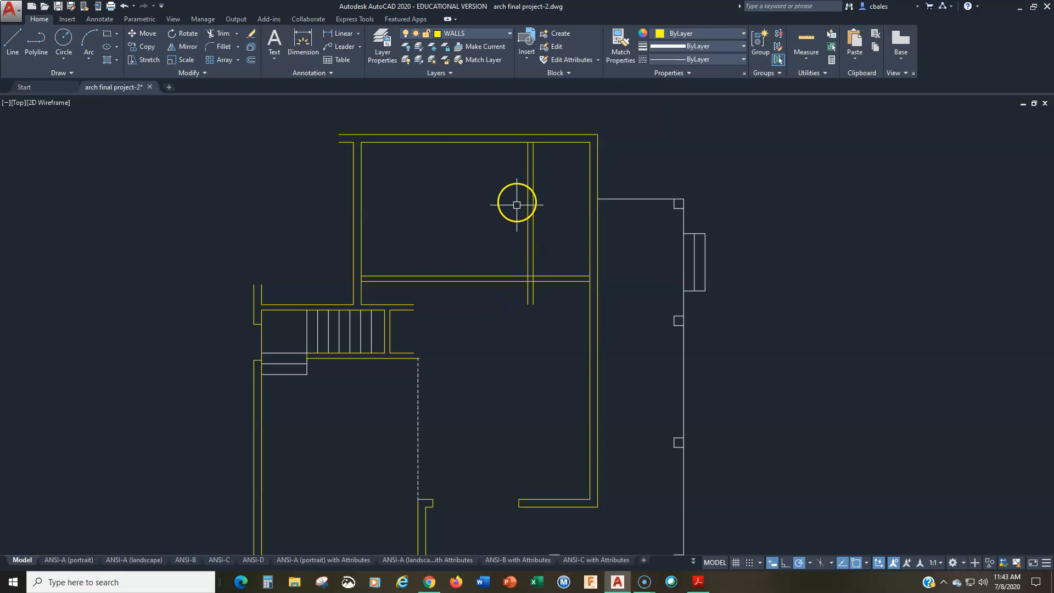
Trim the closet wall's junction with the upper exterior wall and its crossing with the new horizontal wall into open intersections
{"action": "scroll", "coordinate": [517, 205], "scroll_direction": "up", "scroll_amount": 2}
{"action": "mouse_move", "coordinate": [517, 205]}
{"action": "middle_mouse_down"}
{"action": "mouse_move", "coordinate": [458, 270]}
{"action": "mouse_move", "coordinate": [396, 310]}
{"action": "middle_mouse_up"}
{"action": "scroll", "coordinate": [417, 298], "scroll_direction": "up", "scroll_amount": 2}
{"action": "key", "text": "Return"}
{"action": "left_click", "coordinate": [438, 141]}
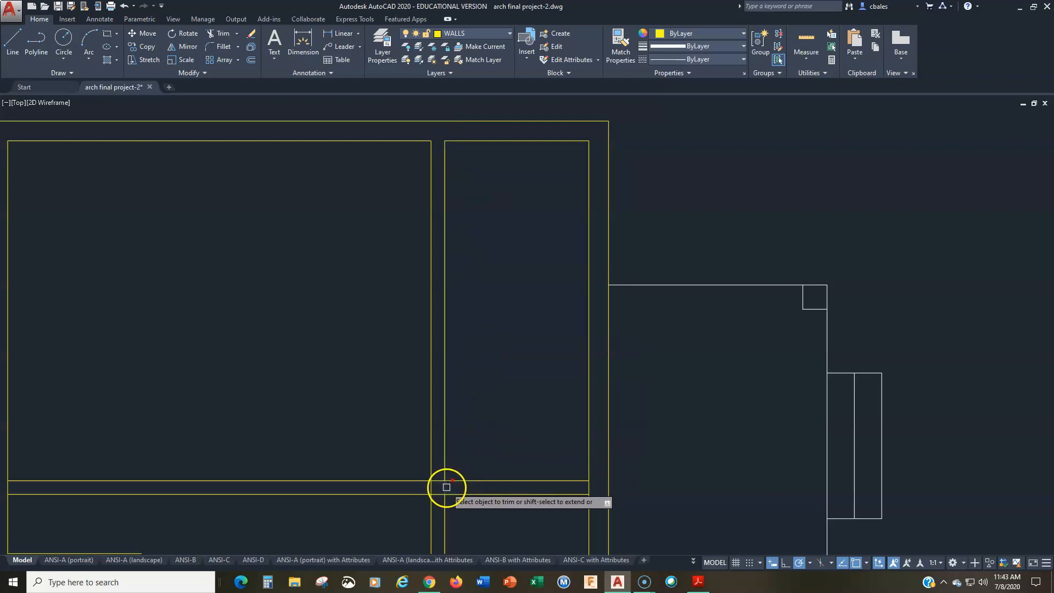
{"action": "left_click", "coordinate": [431, 489]}
{"action": "left_click", "coordinate": [436, 494]}
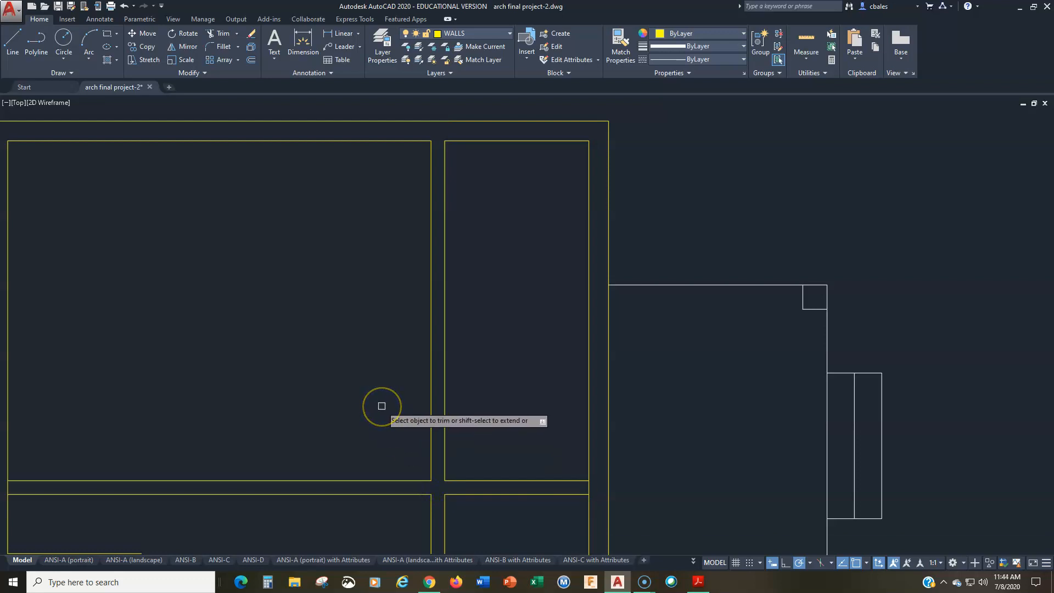
{"action": "key", "text": "Escape"}
{"action": "type", "text": "e"}
{"action": "key", "text": "Return"}
{"action": "mouse_move", "coordinate": [484, 492]}
{"action": "middle_mouse_down"}
{"action": "mouse_move", "coordinate": [506, 436]}
{"action": "mouse_move", "coordinate": [499, 357]}
{"action": "middle_mouse_up"}
{"action": "left_click", "coordinate": [499, 360]}
{"action": "left_click", "coordinate": [428, 414]}
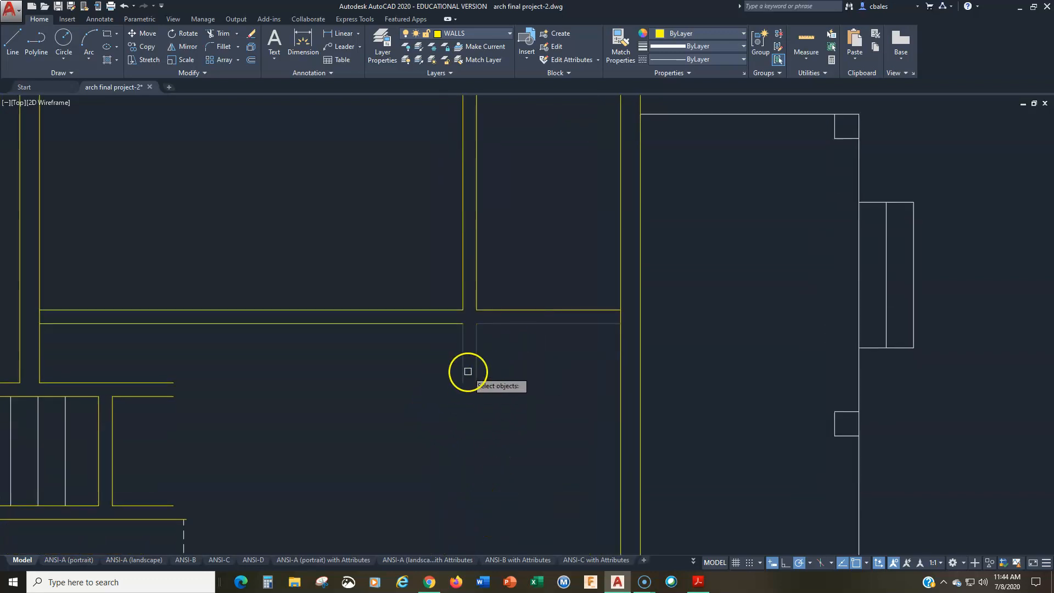
{"action": "key", "text": "Escape"}
Erase the leftover wall stubs below the new horizontal wall and the separate lower-face segment beside the right exterior wall
{"action": "key", "text": "space"}
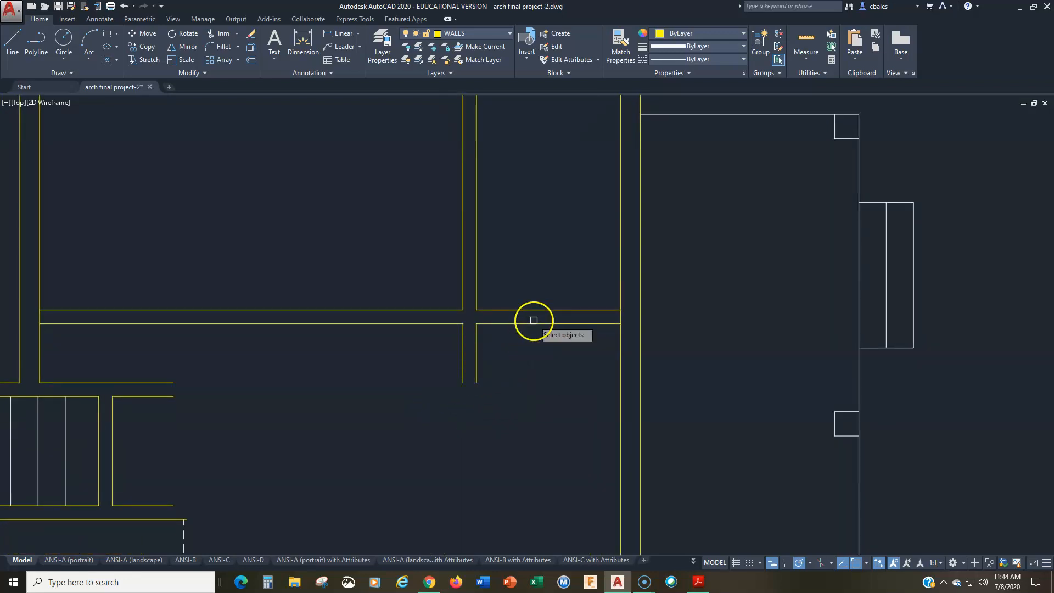
{"action": "left_click", "coordinate": [503, 363]}
{"action": "left_click", "coordinate": [424, 418]}
{"action": "key", "text": "Return"}
Extend the horizontal wall's lower face line across to the inner line of the right exterior wall
{"action": "type", "text": "ex"}
{"action": "key", "text": "Return"}
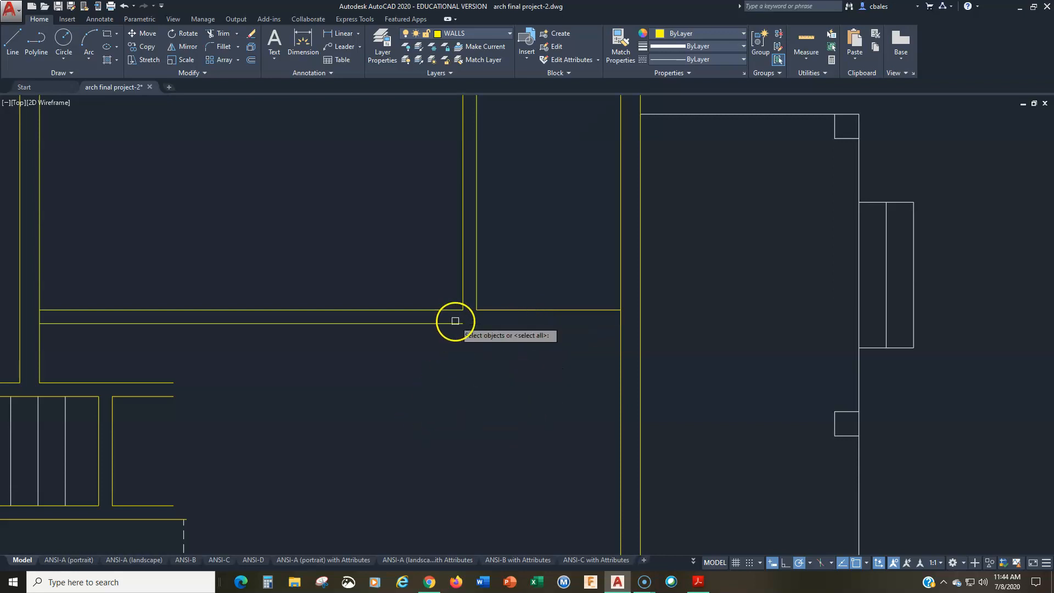
{"action": "left_click", "coordinate": [456, 322]}
{"action": "key", "text": "Escape"}
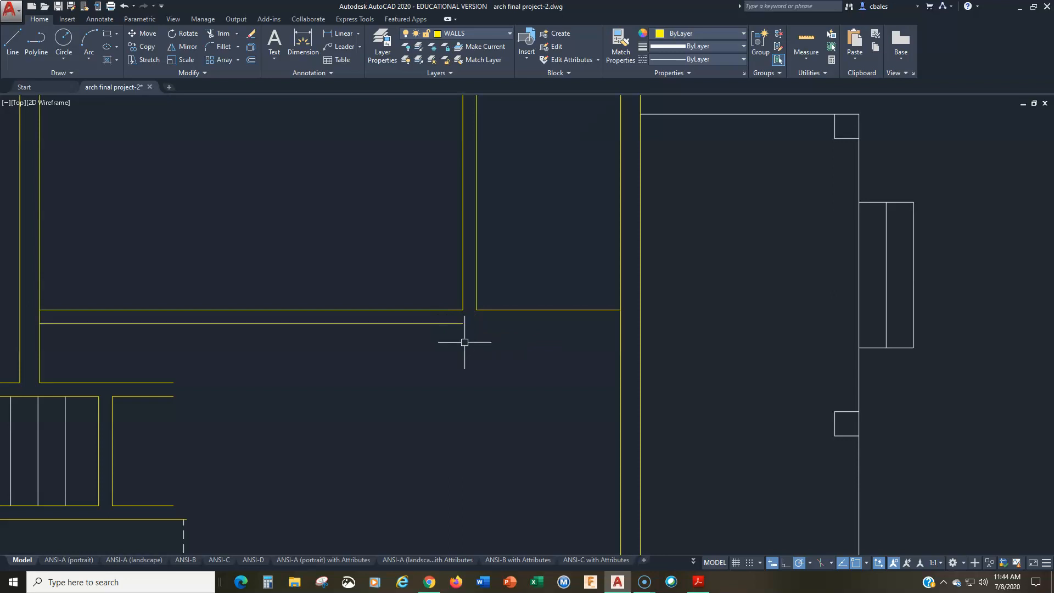
{"action": "type", "text": "ex"}
{"action": "key", "text": "Return"}
{"action": "left_click", "coordinate": [453, 323]}
{"action": "key", "text": "Return"}
Trim the exterior wall's inner line between the two faces of the horizontal wall to open their junction
{"action": "scroll", "coordinate": [488, 384], "scroll_direction": "down", "scroll_amount": 5}
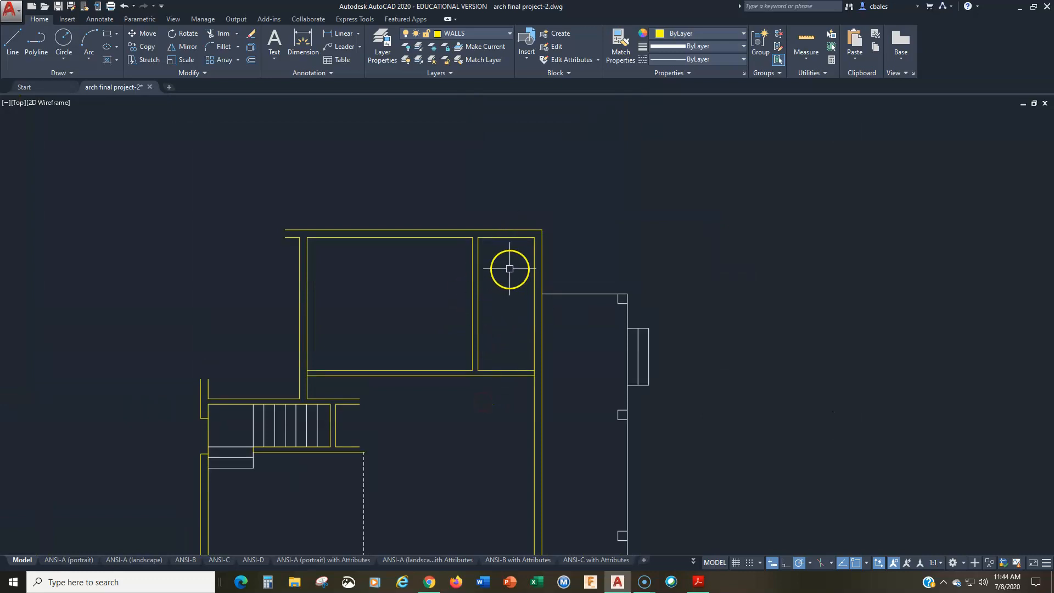
{"action": "middle_click_drag", "start_coordinate": [489, 378], "coordinate": [476, 312]}
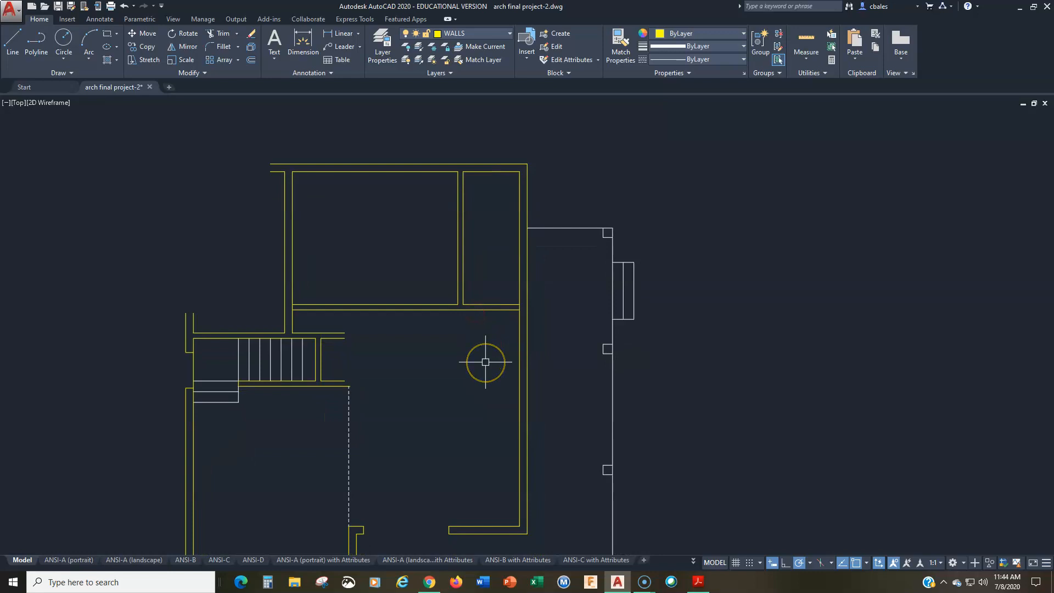
{"action": "mouse_move", "coordinate": [460, 367]}
{"action": "middle_mouse_down"}
{"action": "mouse_move", "coordinate": [447, 338]}
{"action": "mouse_move", "coordinate": [454, 327]}
{"action": "middle_mouse_up"}
{"action": "scroll", "coordinate": [459, 330], "scroll_direction": "up", "scroll_amount": 3}
{"action": "key", "text": "Return"}
{"action": "key", "text": "Return"}
{"action": "scroll", "coordinate": [604, 265], "scroll_direction": "up", "scroll_amount": 3}
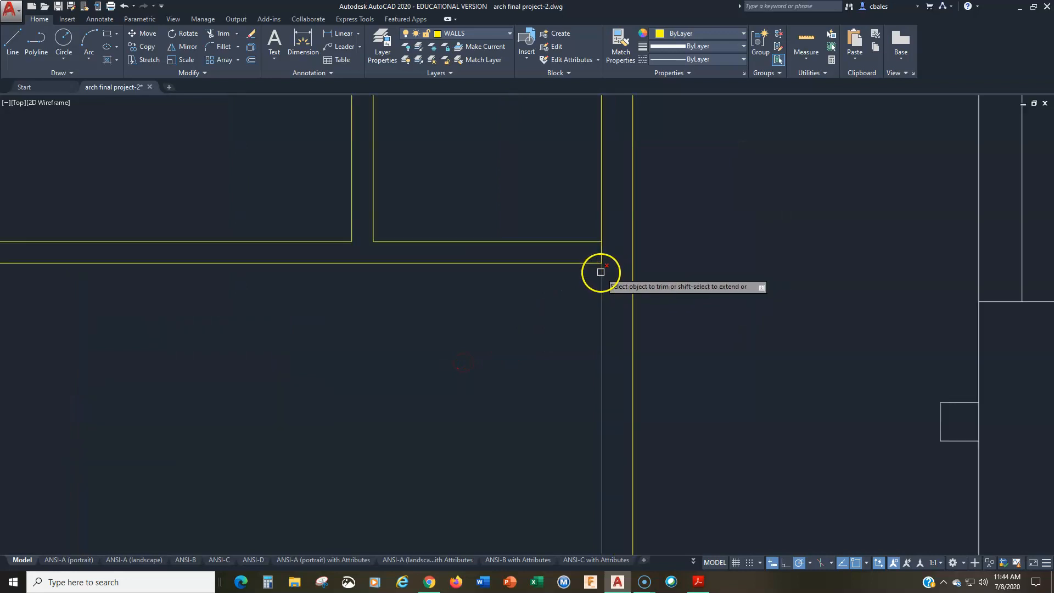
{"action": "scroll", "coordinate": [548, 327], "scroll_direction": "down", "scroll_amount": 3}
{"action": "key", "text": "Escape"}
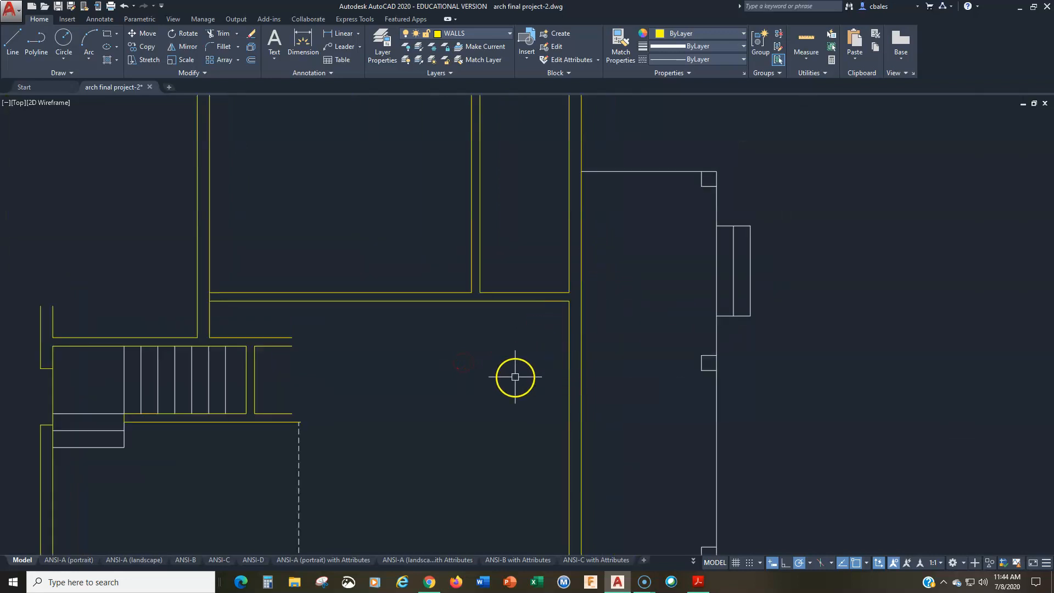
Offset the inner line of the right exterior wall 7'-6" to the left, below the horizontal wall
{"action": "key", "text": "o"}
{"action": "key", "text": "Return"}
{"action": "type", "text": "7'-6"}
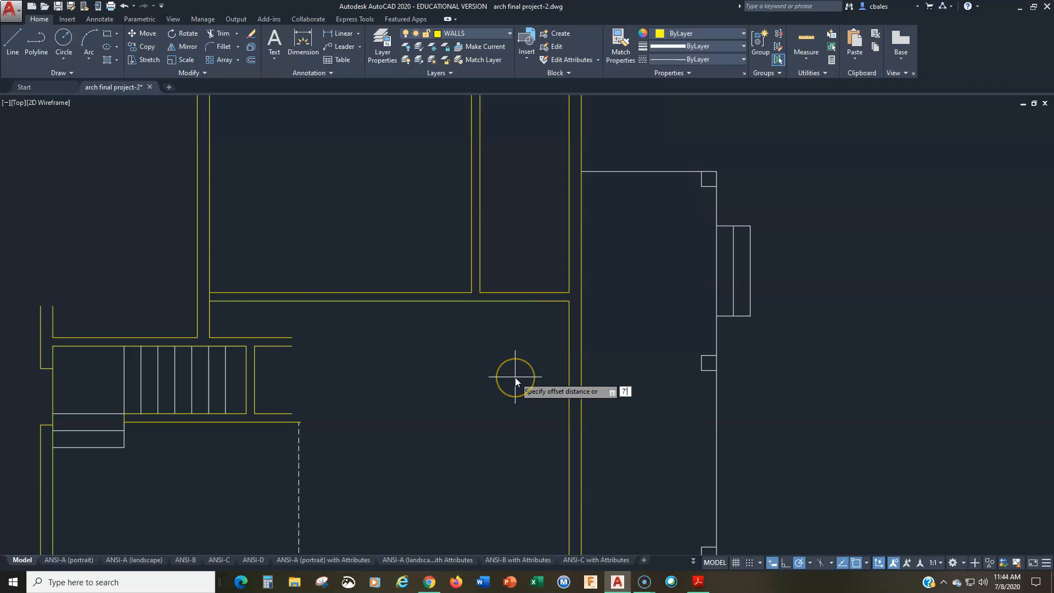
{"action": "key", "text": "Return"}
{"action": "left_click", "coordinate": [567, 357]}
{"action": "left_click", "coordinate": [519, 354]}
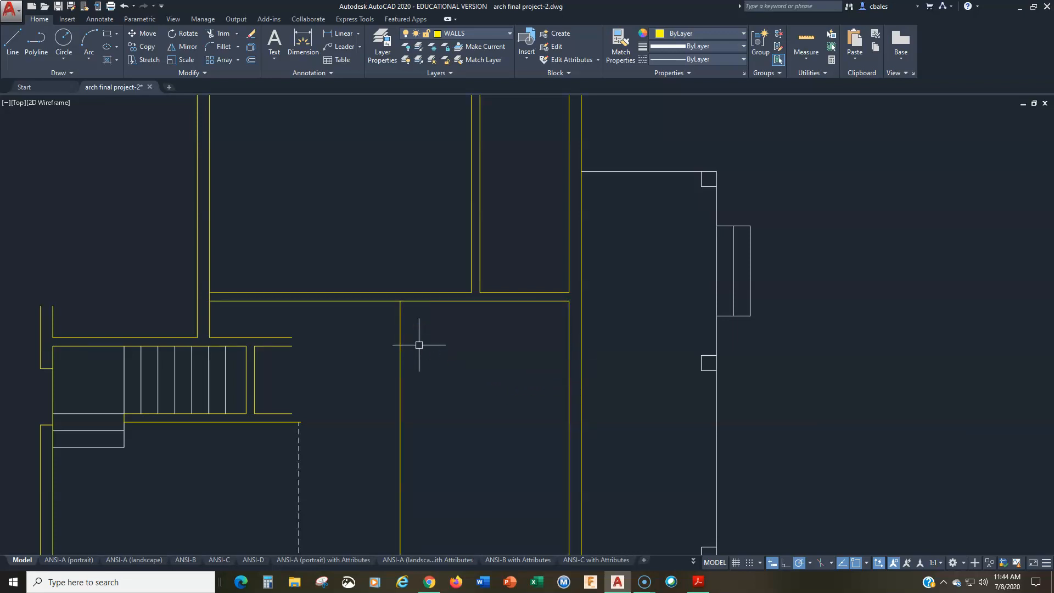
Offset the new vertical wall line 4.5" to the left to form the wall's second face
{"action": "key", "text": "Return"}
{"action": "type", "text": "4.5"}
{"action": "key", "text": "Return"}
{"action": "left_click", "coordinate": [400, 342]}
{"action": "left_click", "coordinate": [383, 336]}
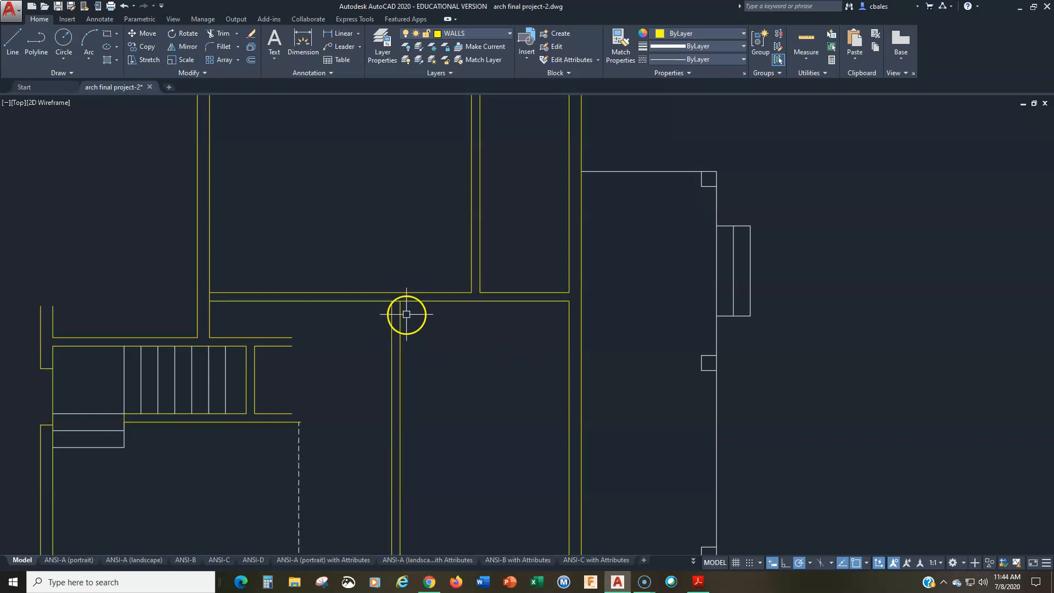
Trim the horizontal wall's lower face between the two new vertical wall lines to open the junction
{"action": "scroll", "coordinate": [407, 314], "scroll_direction": "up", "scroll_amount": 5}
{"action": "type", "text": "tr"}
{"action": "key", "text": "Return"}
{"action": "key", "text": "Return"}
{"action": "left_click", "coordinate": [379, 280]}
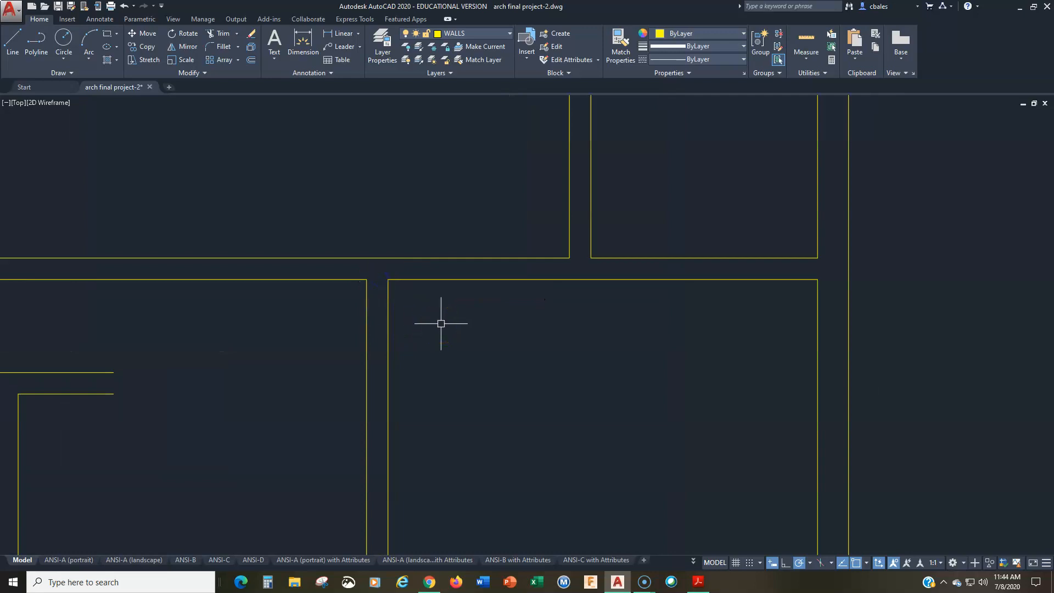
{"action": "left_click", "coordinate": [378, 310]}
Extend the vertical wall's left face up to the upper line of the horizontal wall
{"action": "type", "text": "ex"}
{"action": "key", "text": "Return"}
{"action": "key", "text": "Return"}
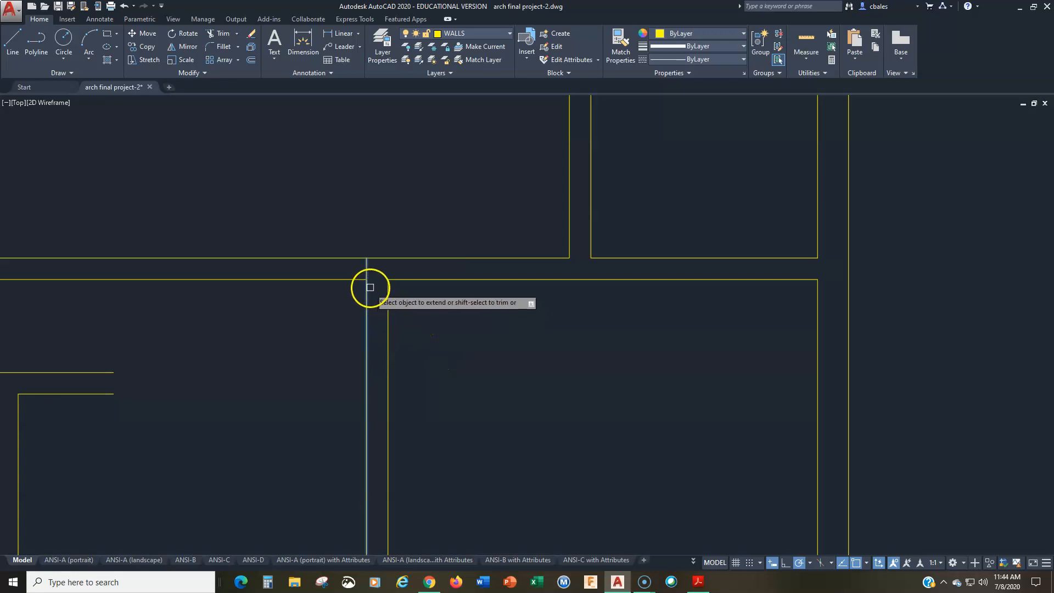
{"action": "left_click", "coordinate": [364, 290]}
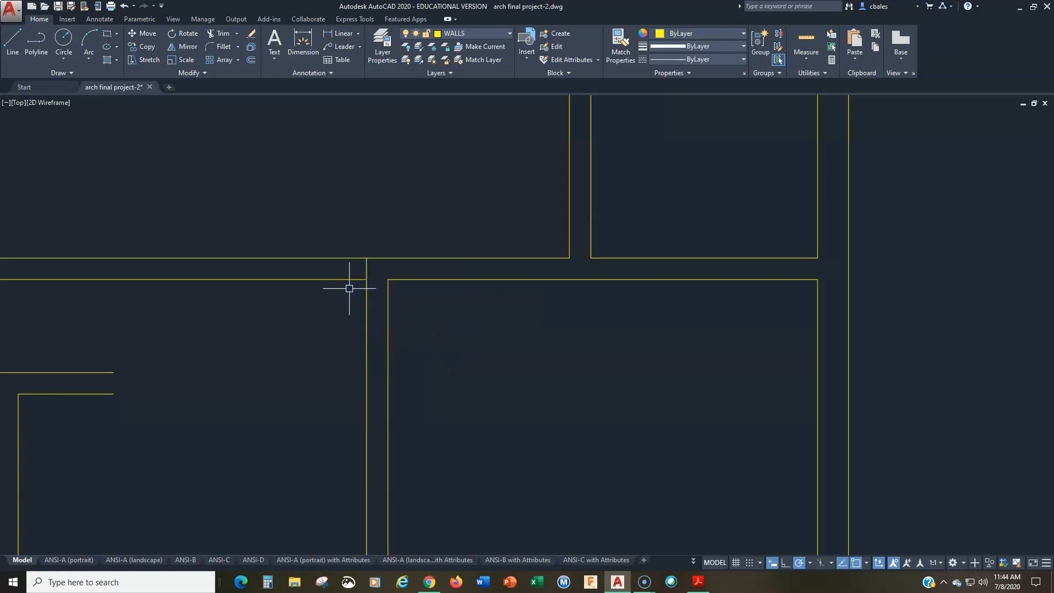
Remove both horizontal wall lines left of the new vertical wall so the two walls end in a clean corner
{"action": "type", "text": "tr"}
{"action": "key", "text": "Return"}
{"action": "left_click", "coordinate": [331, 258]}
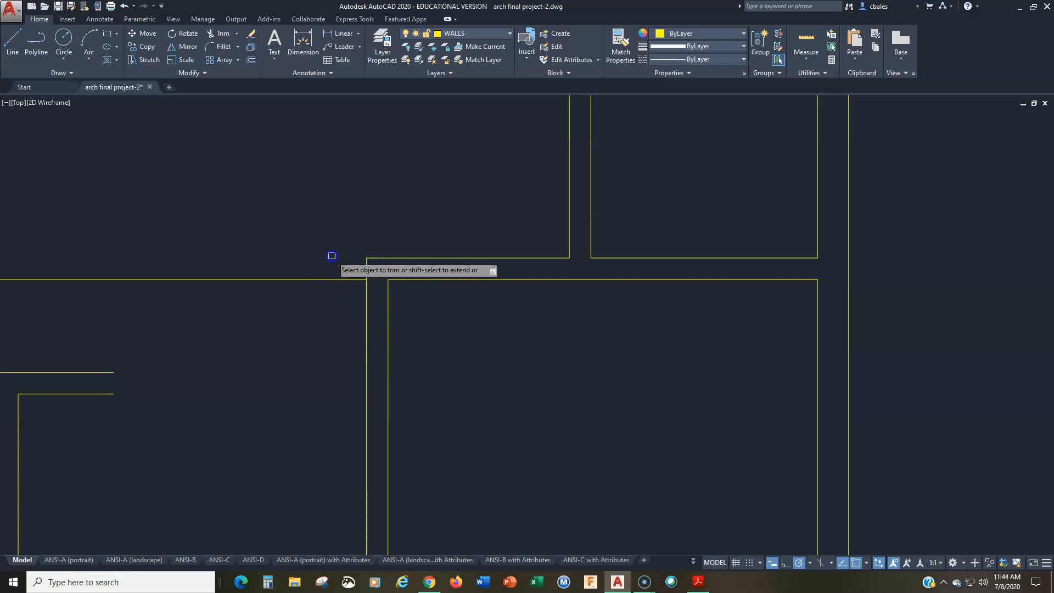
{"action": "scroll", "coordinate": [312, 335], "scroll_direction": "down", "scroll_amount": 3}
{"action": "scroll", "coordinate": [397, 348], "scroll_direction": "up", "scroll_amount": 1}
{"action": "left_click", "coordinate": [359, 320]}
{"action": "left_click", "coordinate": [316, 285]}
{"action": "scroll", "coordinate": [501, 372], "scroll_direction": "down", "scroll_amount": 2}
{"action": "middle_click_drag", "start_coordinate": [518, 395], "coordinate": [467, 294]}
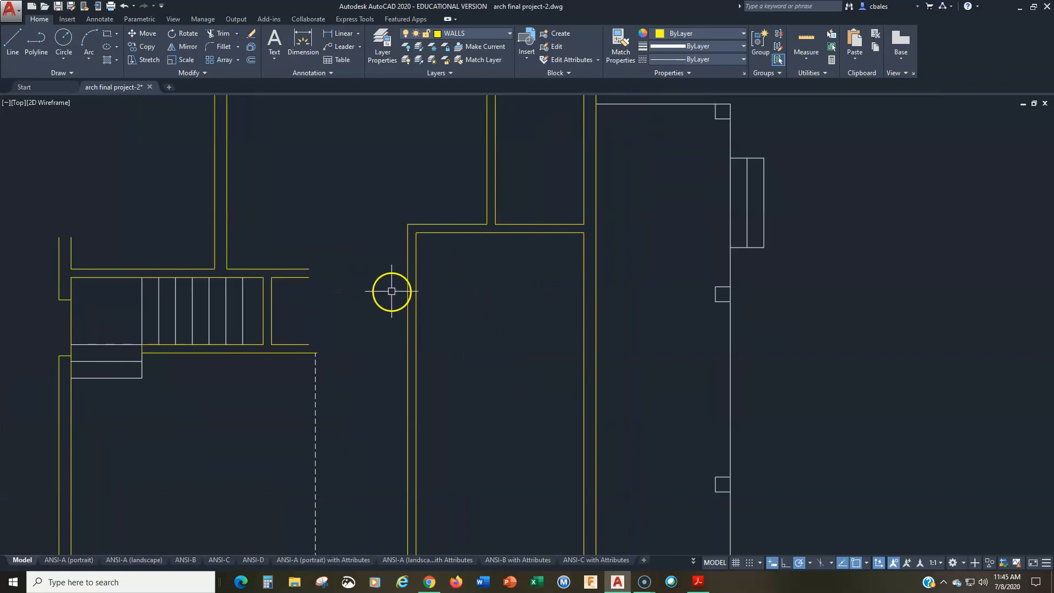
Try to delete the posts along the porch's right side with one window selection, and undo the deletion
{"action": "scroll", "coordinate": [384, 313], "scroll_direction": "down", "scroll_amount": 2}
{"action": "mouse_move", "coordinate": [388, 332]}
{"action": "middle_mouse_down"}
{"action": "mouse_move", "coordinate": [515, 313]}
{"action": "mouse_move", "coordinate": [507, 342]}
{"action": "mouse_move", "coordinate": [492, 333]}
{"action": "middle_mouse_up"}
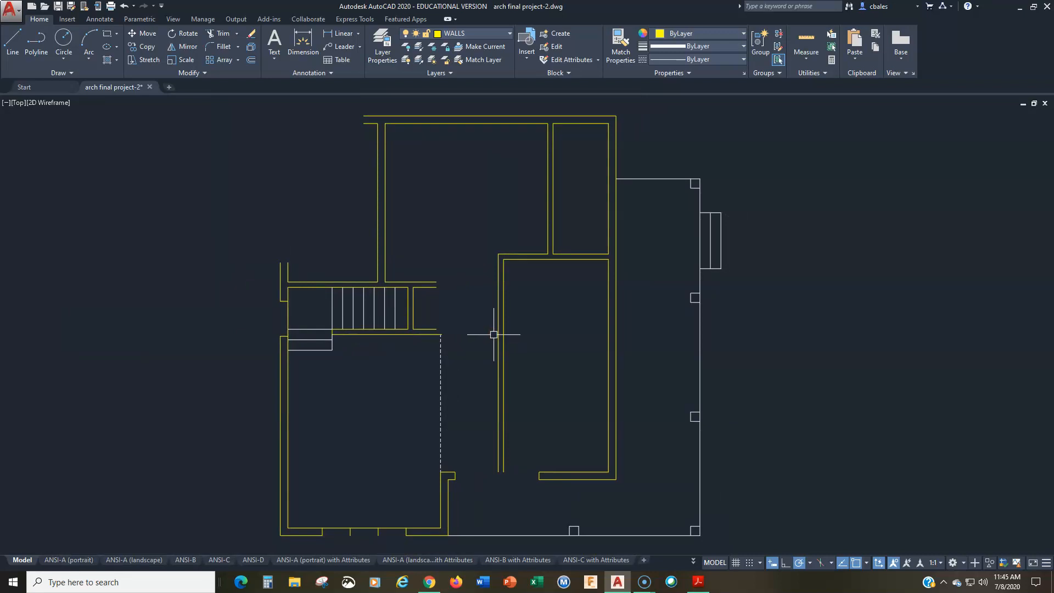
{"action": "scroll", "coordinate": [800, 341], "scroll_direction": "down", "scroll_amount": 4}
{"action": "scroll", "coordinate": [687, 341], "scroll_direction": "up", "scroll_amount": 4}
{"action": "left_click", "coordinate": [586, 152]}
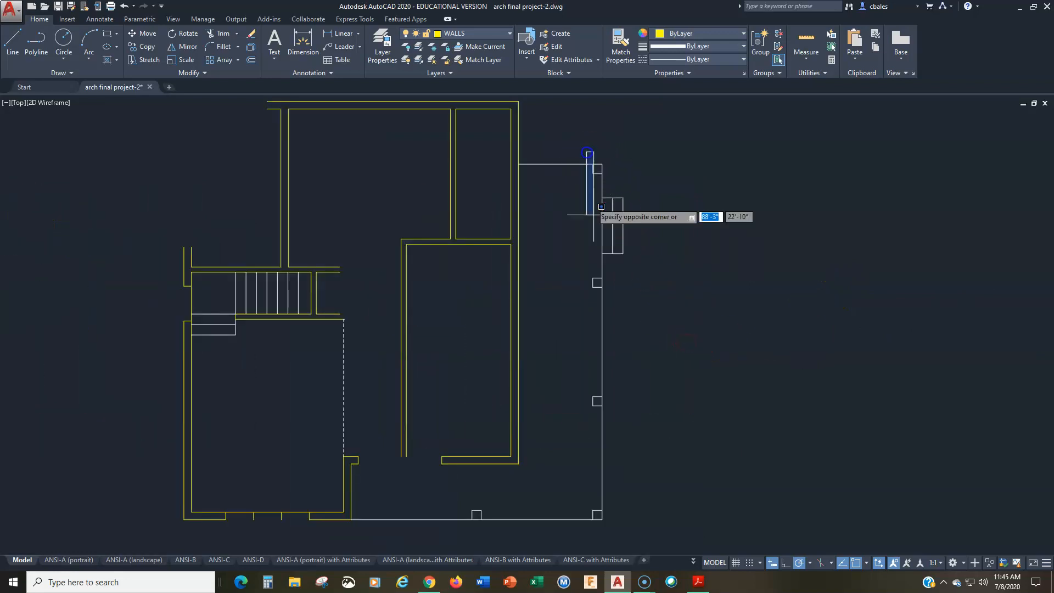
{"action": "left_click", "coordinate": [622, 526]}
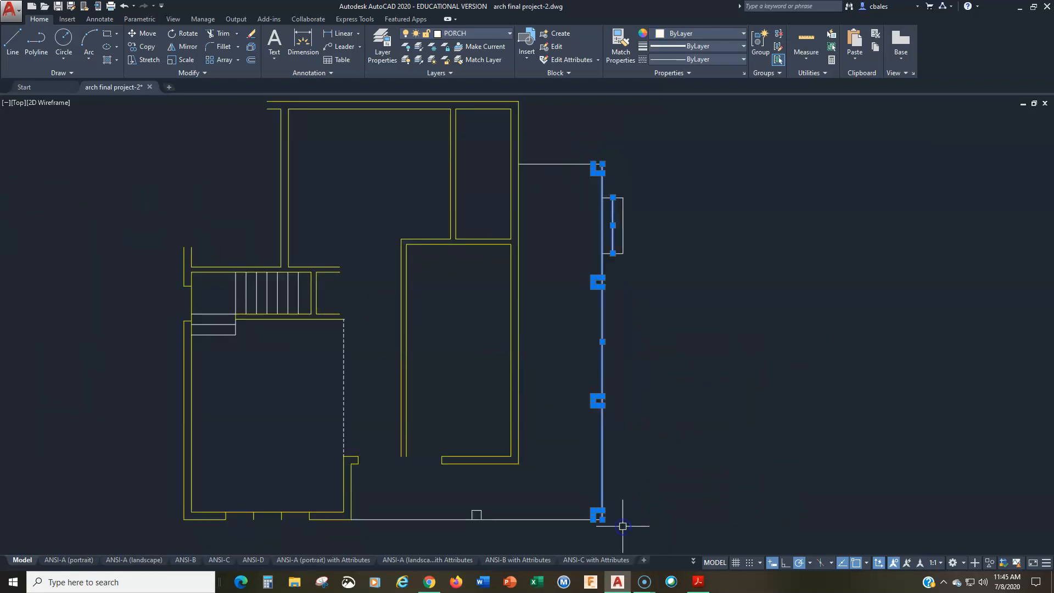
{"action": "key", "text": "Delete"}
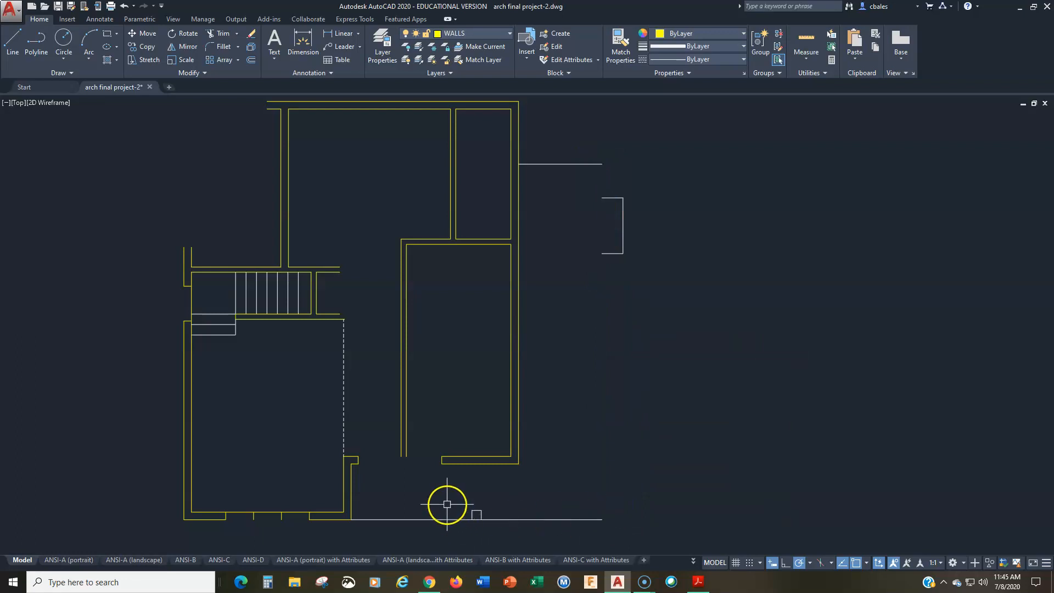
{"action": "key", "text": "ctrl+z"}
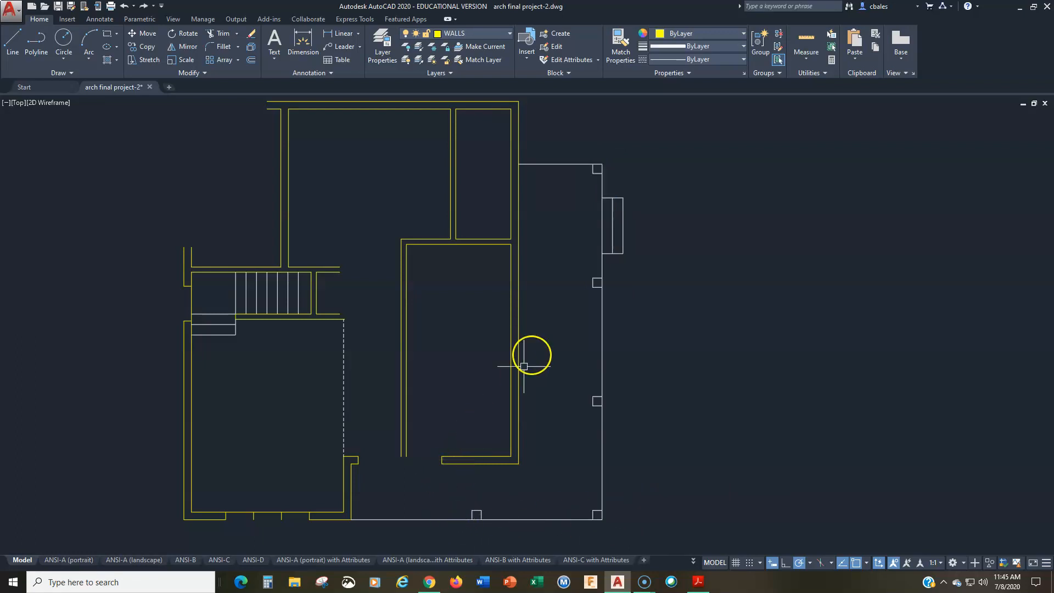
{"action": "left_click", "coordinate": [567, 156]}
{"action": "left_click", "coordinate": [613, 184]}
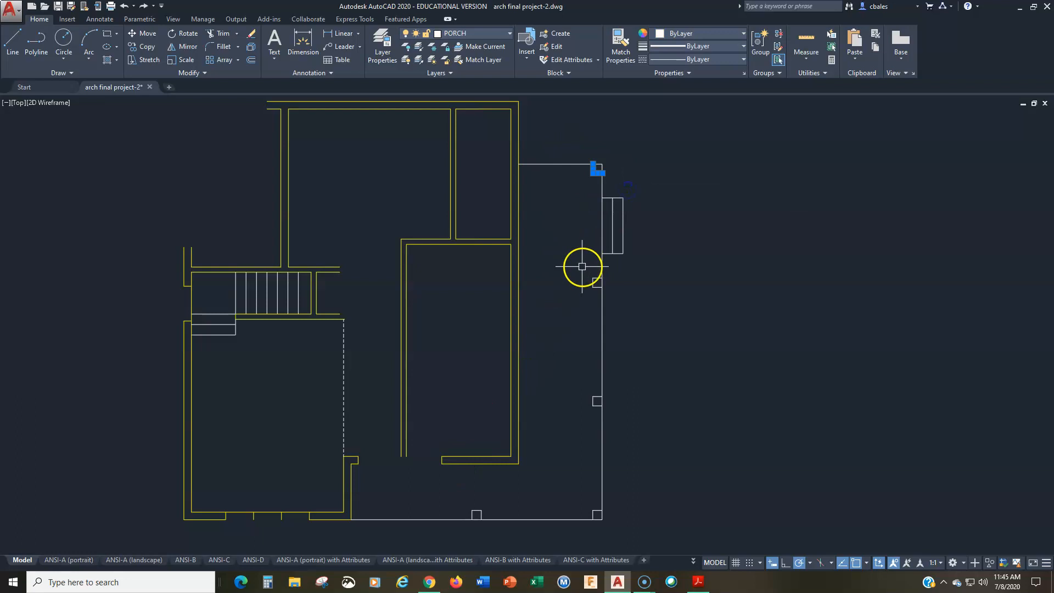
{"action": "left_click", "coordinate": [582, 266]}
{"action": "left_click", "coordinate": [615, 524]}
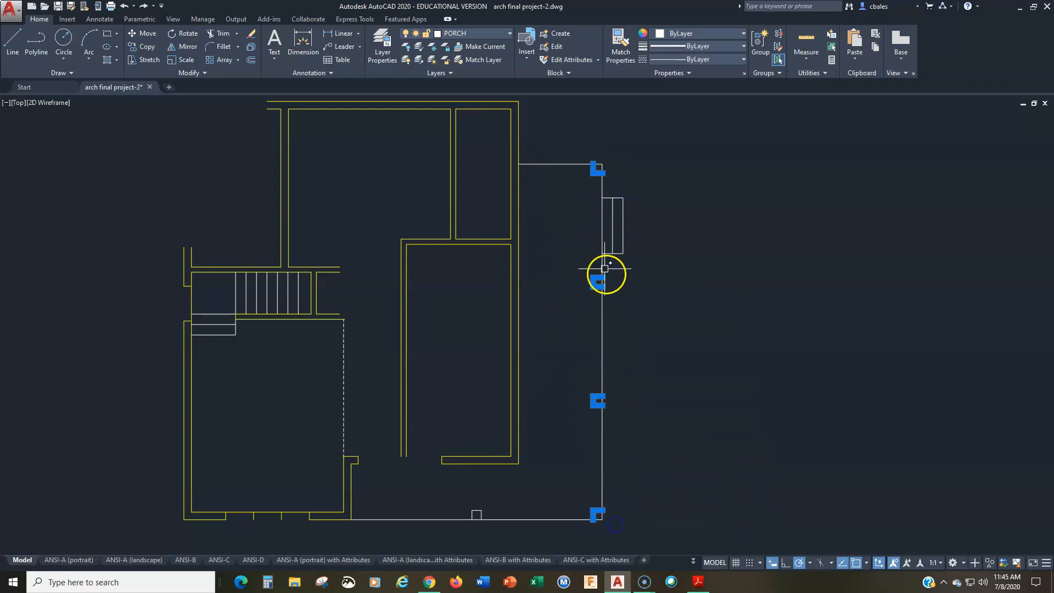
{"action": "left_click", "coordinate": [583, 181]}
{"action": "left_click", "coordinate": [649, 273]}
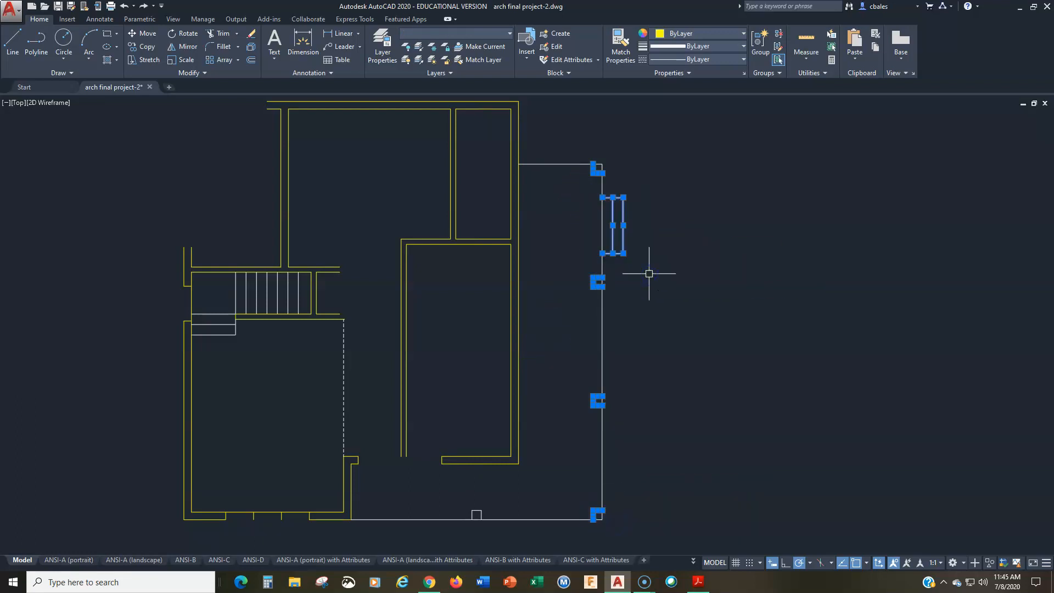
{"action": "scroll", "coordinate": [649, 273], "scroll_direction": "up", "scroll_amount": 2}
{"action": "scroll", "coordinate": [694, 280], "scroll_direction": "down", "scroll_amount": 3}
{"action": "middle_click_drag", "start_coordinate": [694, 280], "coordinate": [557, 278]}
{"action": "scroll", "coordinate": [580, 178], "scroll_direction": "up", "scroll_amount": 1}
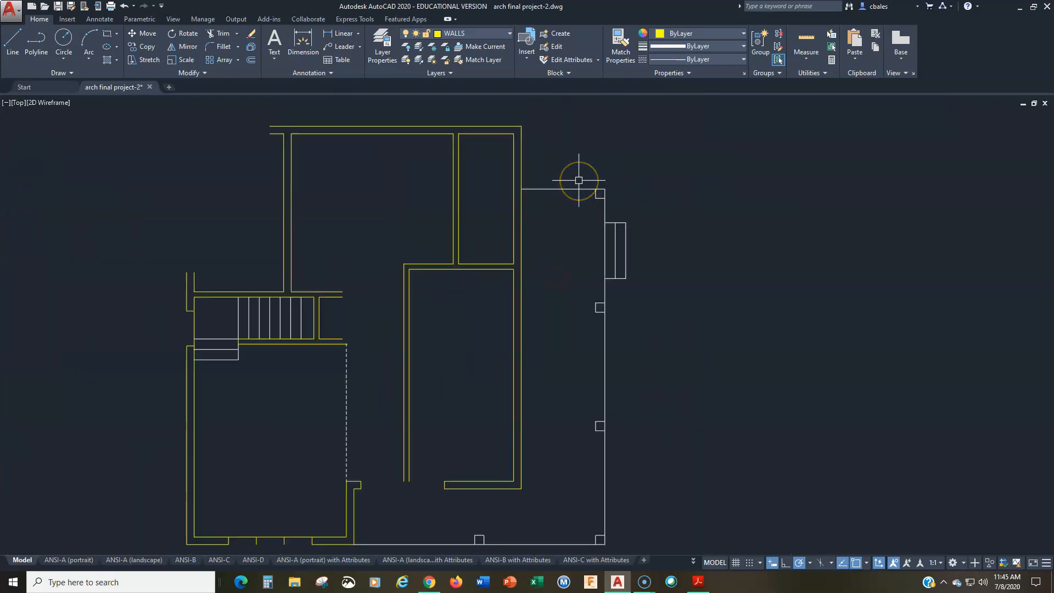
Erase the four posts along the right side of the second-floor porch and the steps outside it
{"action": "key", "text": "Return"}
{"action": "left_click", "coordinate": [582, 174]}
{"action": "left_click", "coordinate": [611, 206]}
{"action": "key", "text": "Return"}
{"action": "key", "text": "Return"}
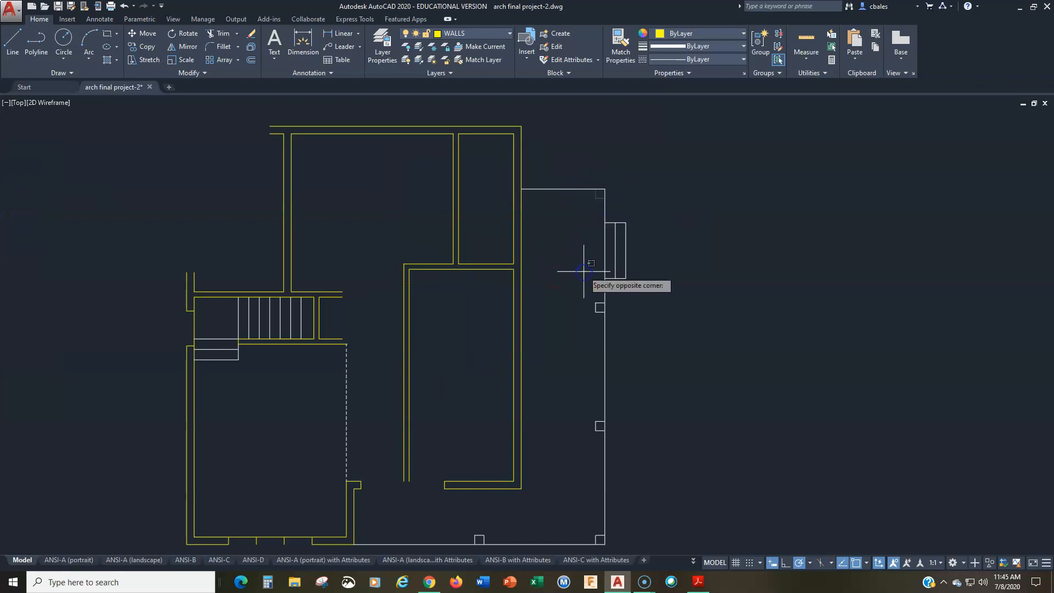
{"action": "left_click", "coordinate": [615, 549]}
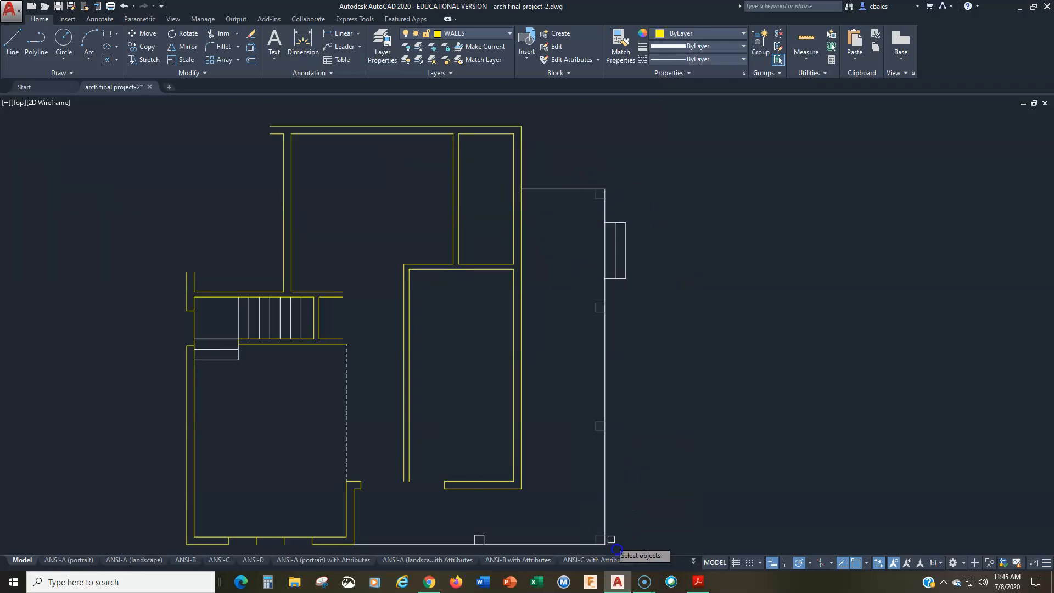
{"action": "left_click", "coordinate": [582, 211]}
{"action": "left_click", "coordinate": [658, 297]}
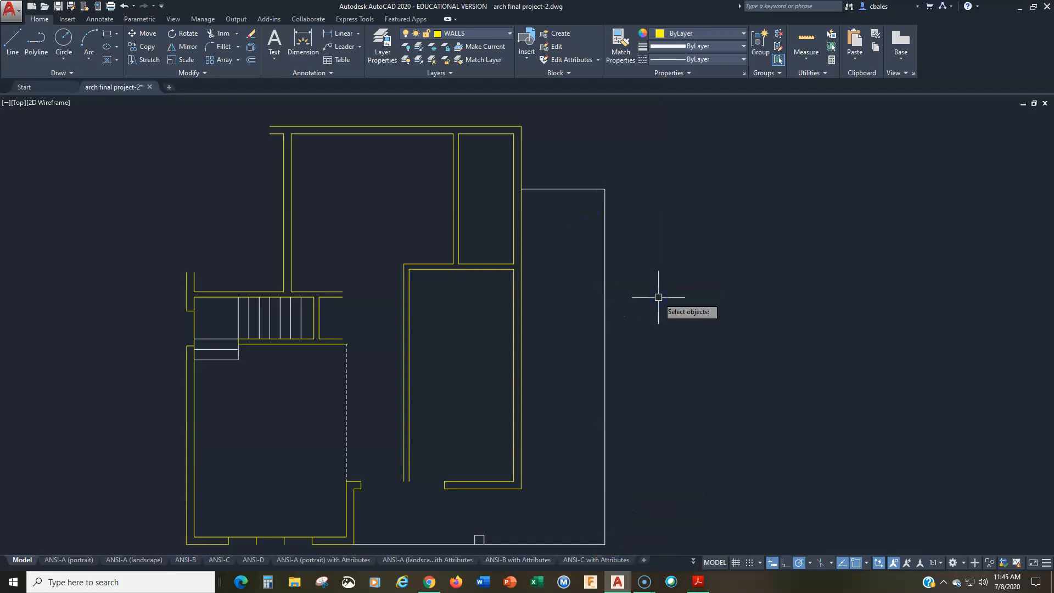
Erase the remaining porch post on the lower porch edge of the second-floor plan
{"action": "scroll", "coordinate": [586, 280], "scroll_direction": "down", "scroll_amount": 2}
{"action": "middle_click_drag", "start_coordinate": [560, 435], "coordinate": [616, 372]}
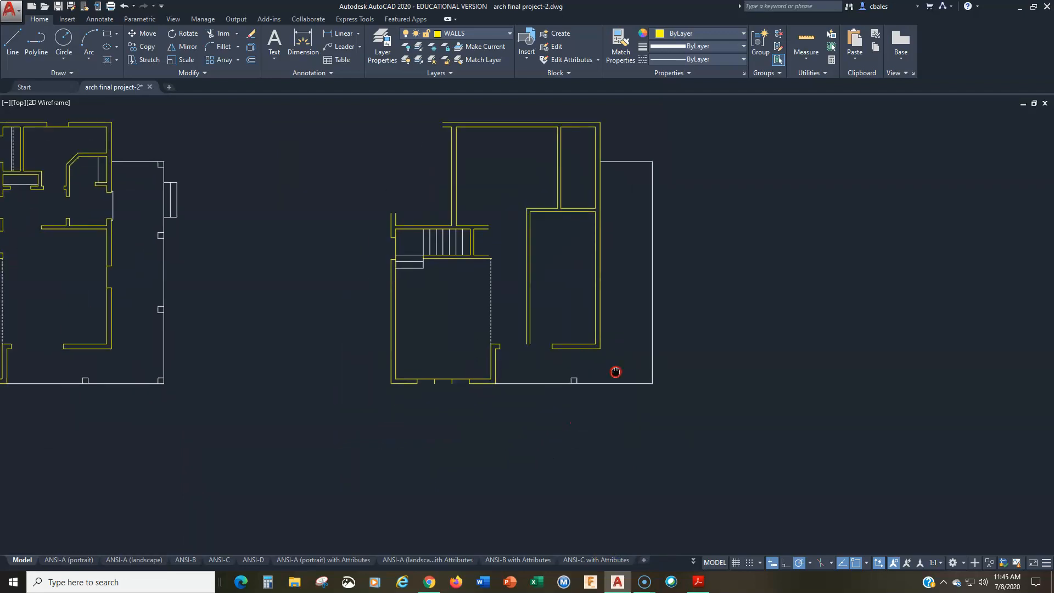
{"action": "key", "text": "Return"}
{"action": "left_click", "coordinate": [548, 361]}
{"action": "left_click", "coordinate": [595, 405]}
{"action": "key", "text": "Return"}
Change the linetype of the three second-floor porch outline lines to HIDDEN
{"action": "left_click", "coordinate": [680, 139]}
{"action": "left_click", "coordinate": [642, 225]}
{"action": "left_click", "coordinate": [627, 375]}
{"action": "left_click", "coordinate": [598, 420]}
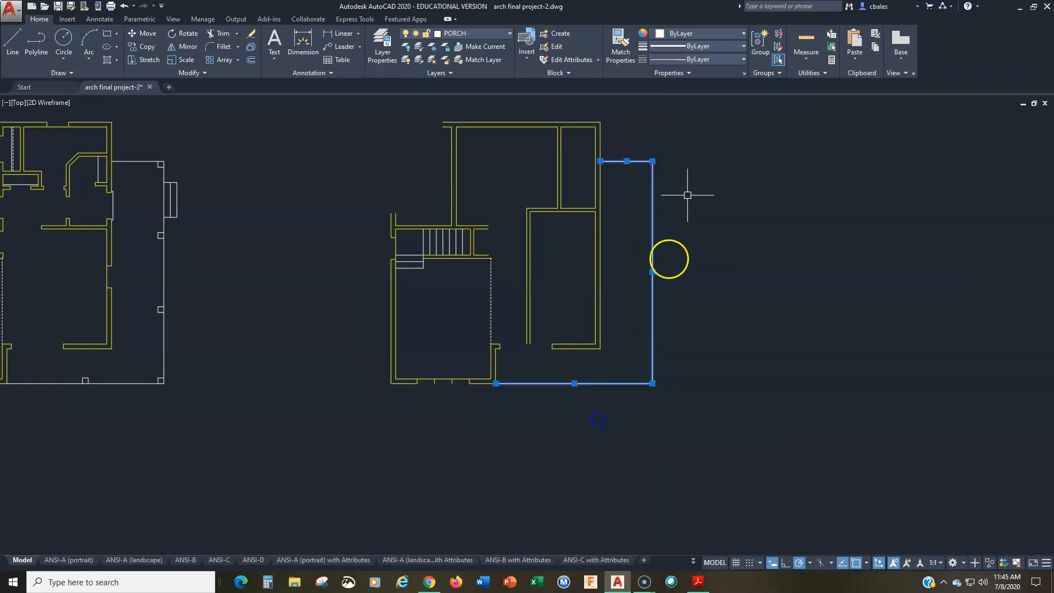
{"action": "left_click", "coordinate": [712, 60]}
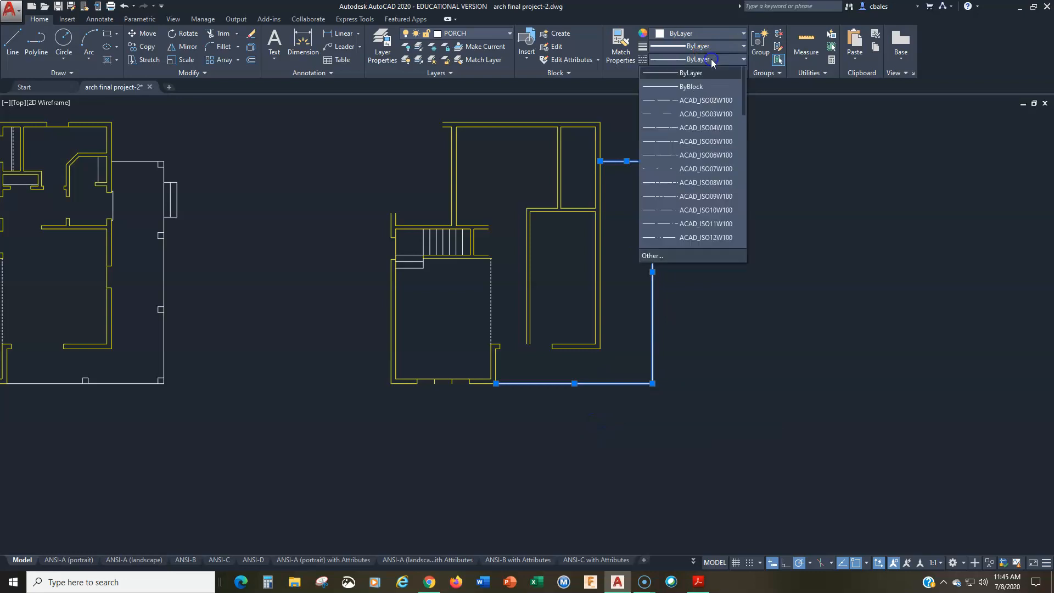
{"action": "scroll", "coordinate": [694, 181], "scroll_direction": "down", "scroll_amount": 3}
{"action": "scroll", "coordinate": [692, 215], "scroll_direction": "down", "scroll_amount": 5}
{"action": "scroll", "coordinate": [690, 204], "scroll_direction": "down", "scroll_amount": 3}
{"action": "left_click", "coordinate": [679, 131]}
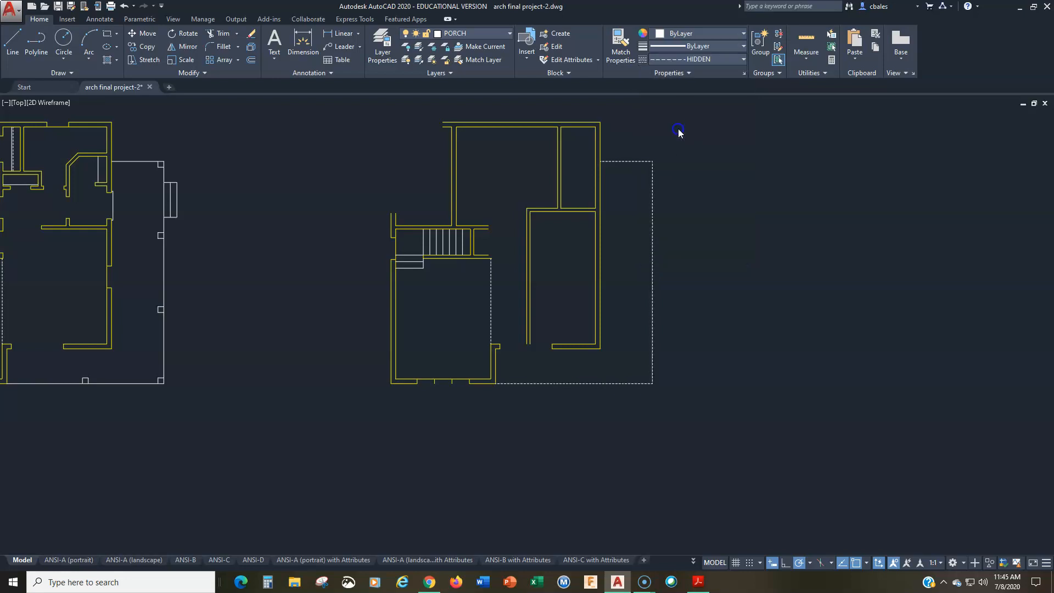
{"action": "key", "text": "Escape"}
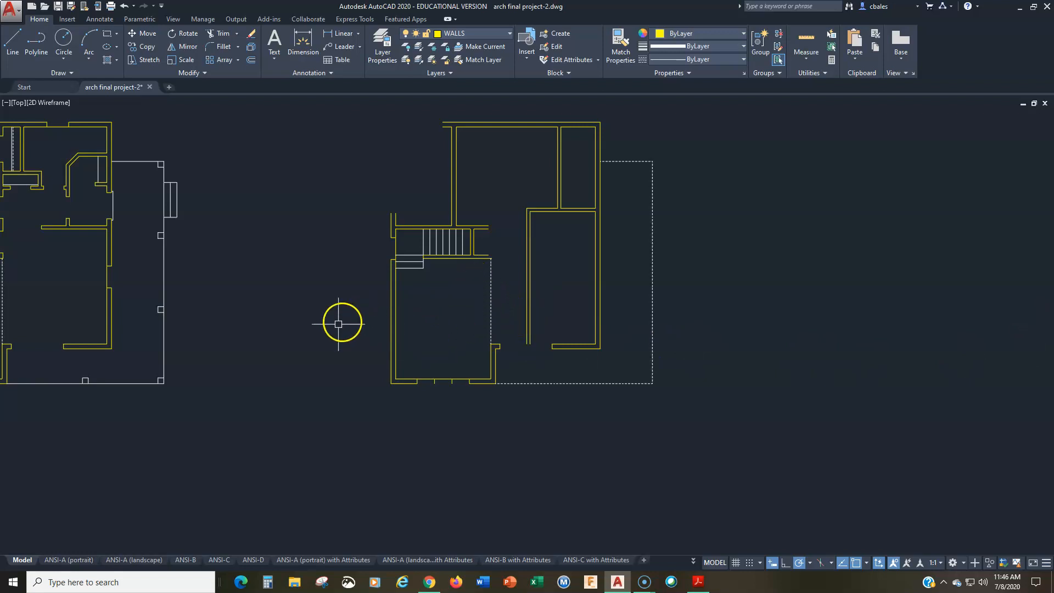
Thaw the DOORS, FURN-APPL and WINDOWS layers
{"action": "scroll", "coordinate": [262, 325], "scroll_direction": "up", "scroll_amount": 2}
{"action": "scroll", "coordinate": [266, 332], "scroll_direction": "down", "scroll_amount": 2}
{"action": "mouse_move", "coordinate": [266, 334]}
{"action": "middle_mouse_down"}
{"action": "mouse_move", "coordinate": [438, 399]}
{"action": "mouse_move", "coordinate": [497, 398]}
{"action": "middle_mouse_up"}
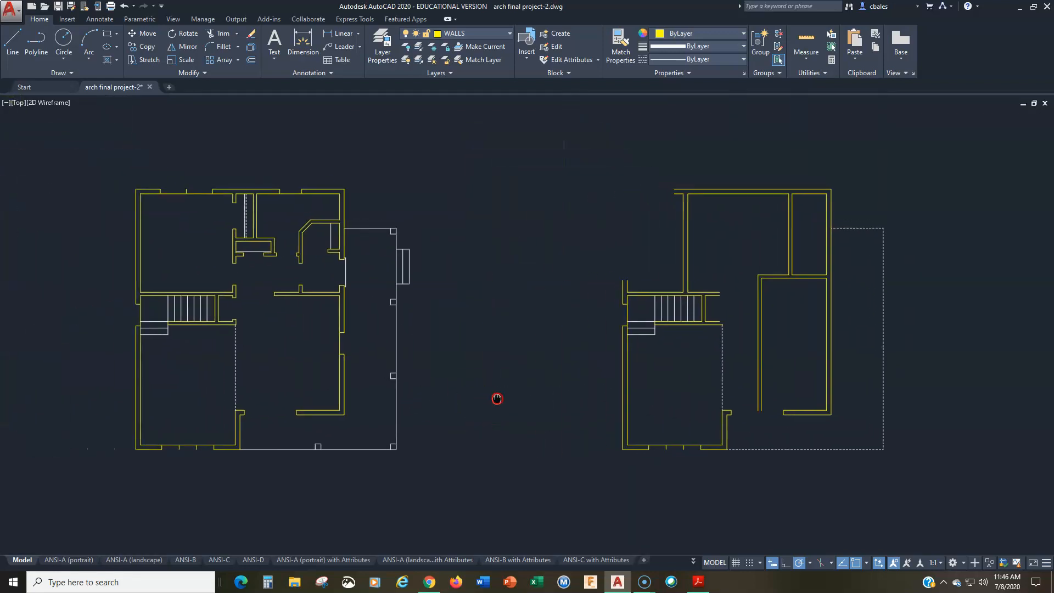
{"action": "left_click", "coordinate": [483, 35]}
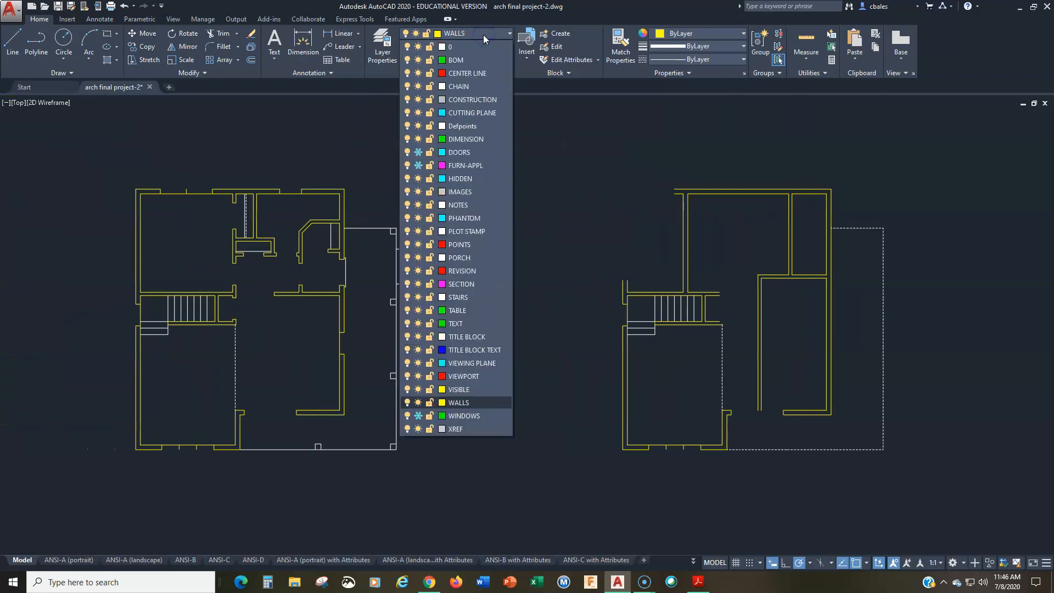
{"action": "left_click", "coordinate": [418, 153]}
{"action": "left_click", "coordinate": [418, 165]}
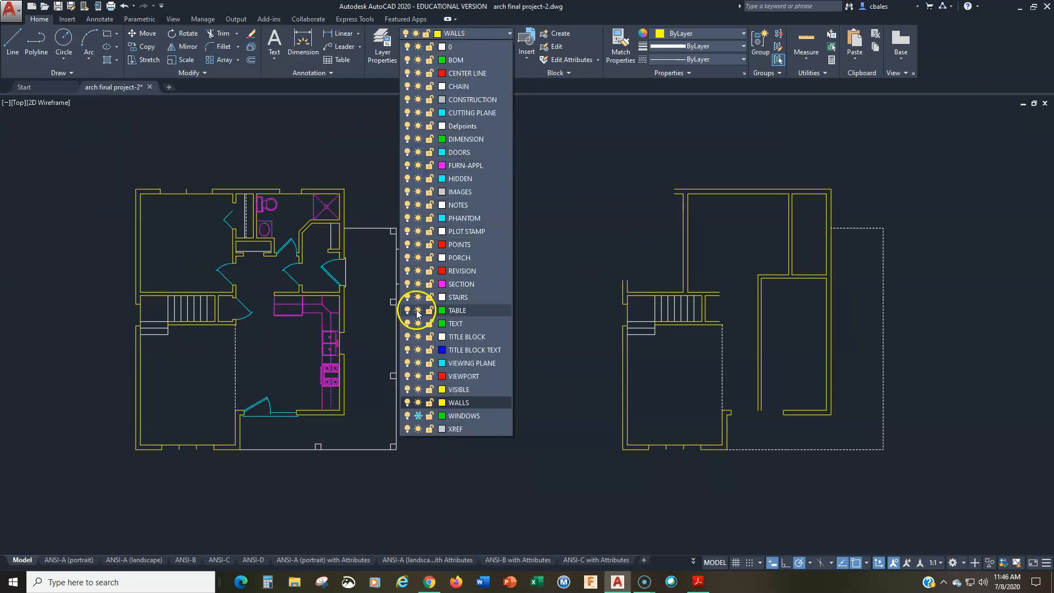
{"action": "left_click", "coordinate": [418, 415]}
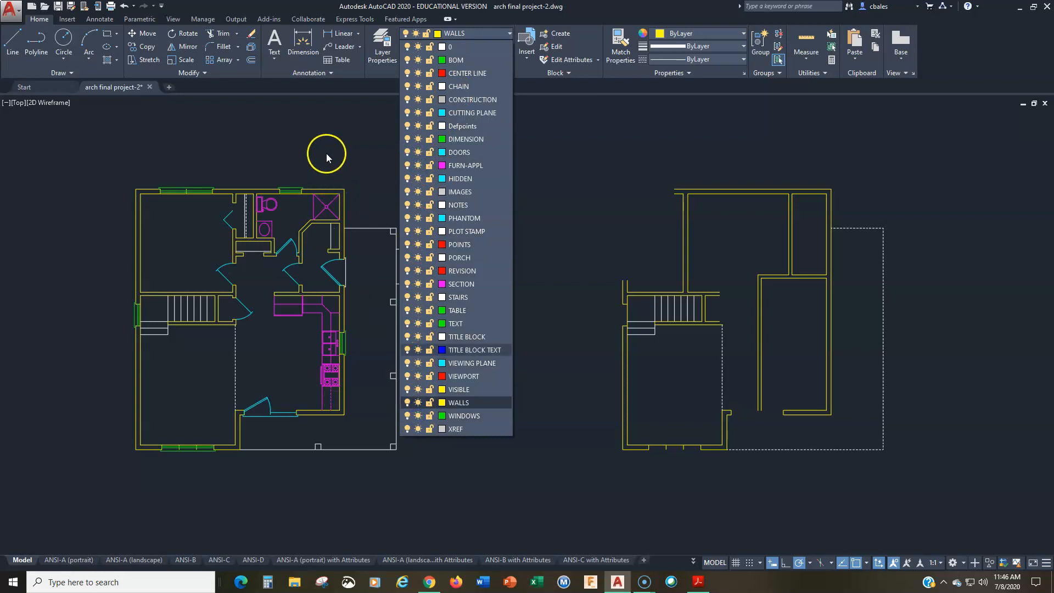
{"action": "left_click", "coordinate": [341, 165]}
{"action": "middle_click_drag", "start_coordinate": [463, 323], "coordinate": [500, 326]}
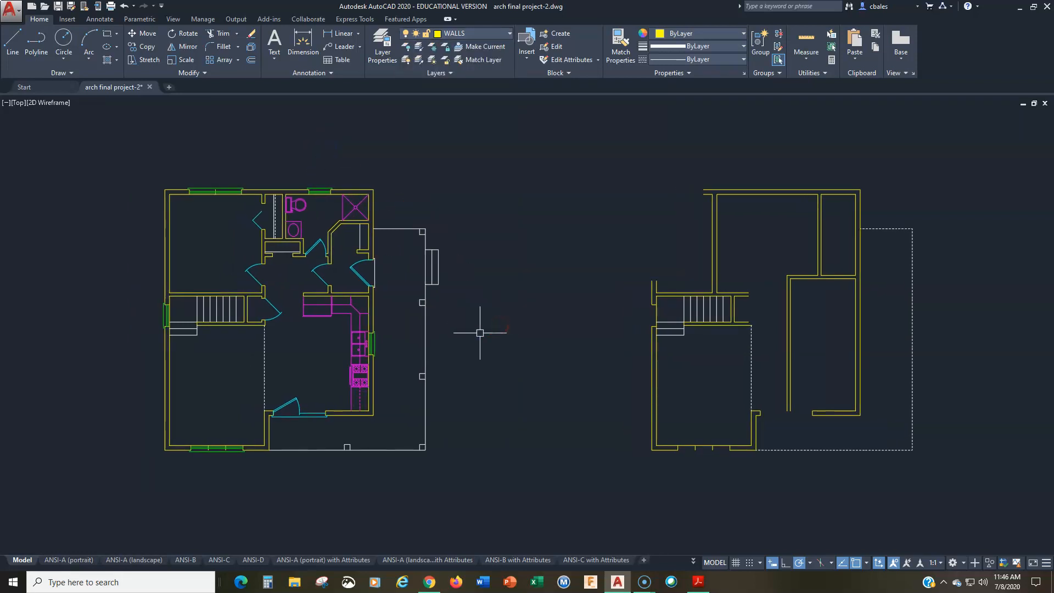
{"action": "scroll", "coordinate": [474, 315], "scroll_direction": "up", "scroll_amount": 2}
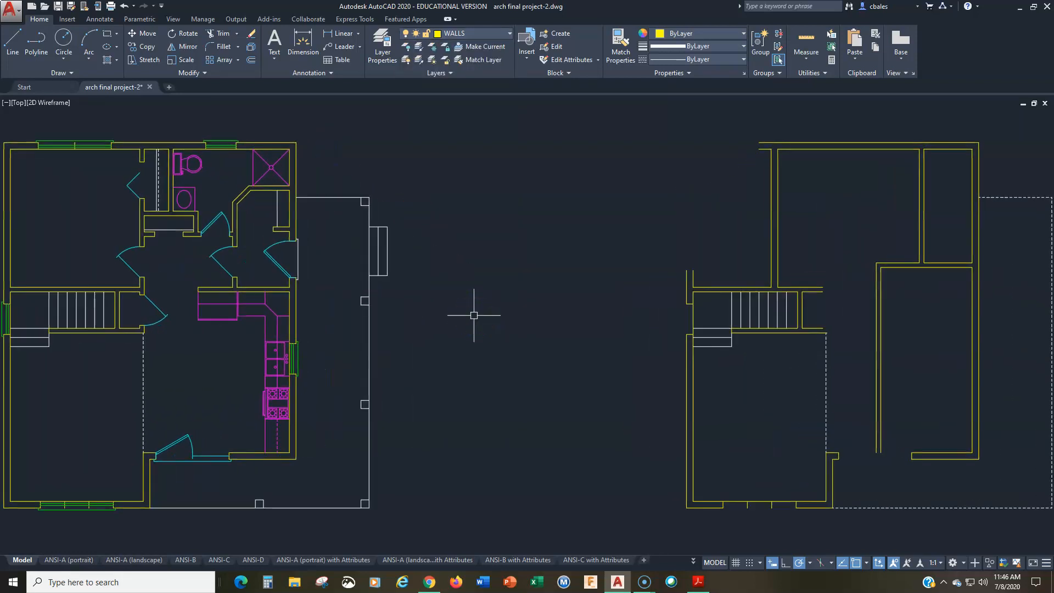
{"action": "scroll", "coordinate": [474, 315], "scroll_direction": "down", "scroll_amount": 3}
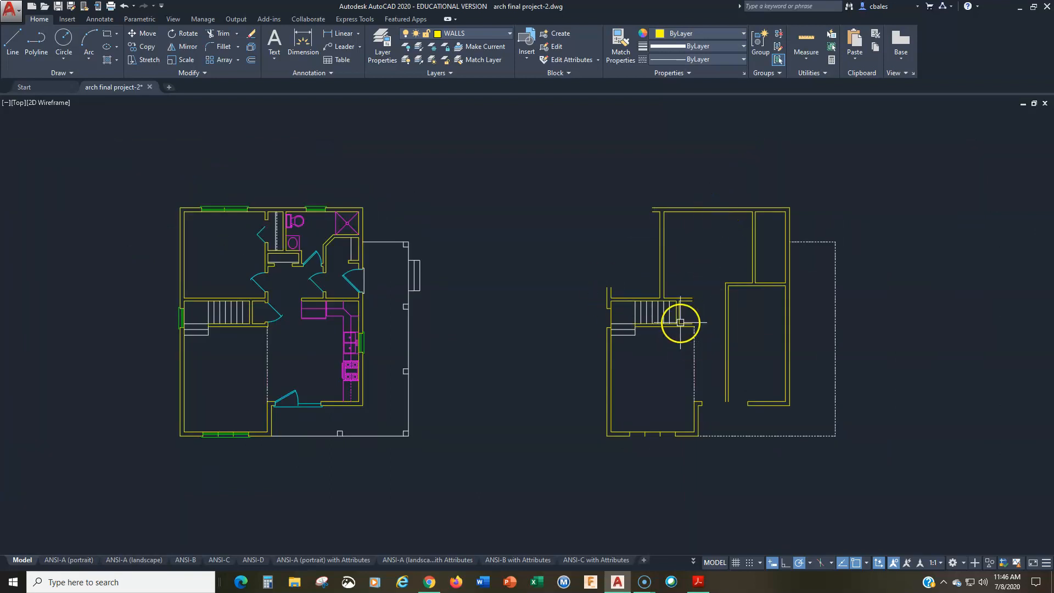